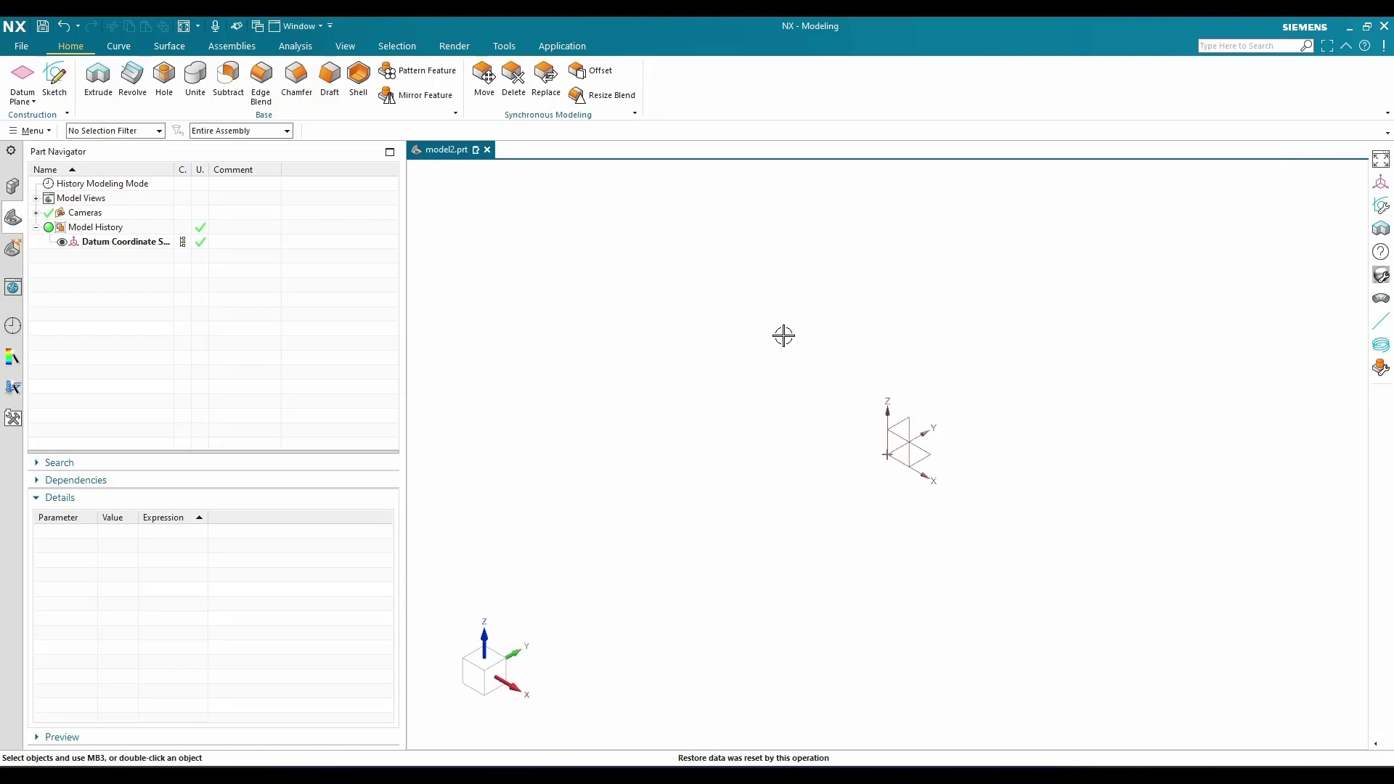
Create a new sketch on the vertical YZ plane
{"action": "left_click", "coordinate": [55, 76]}
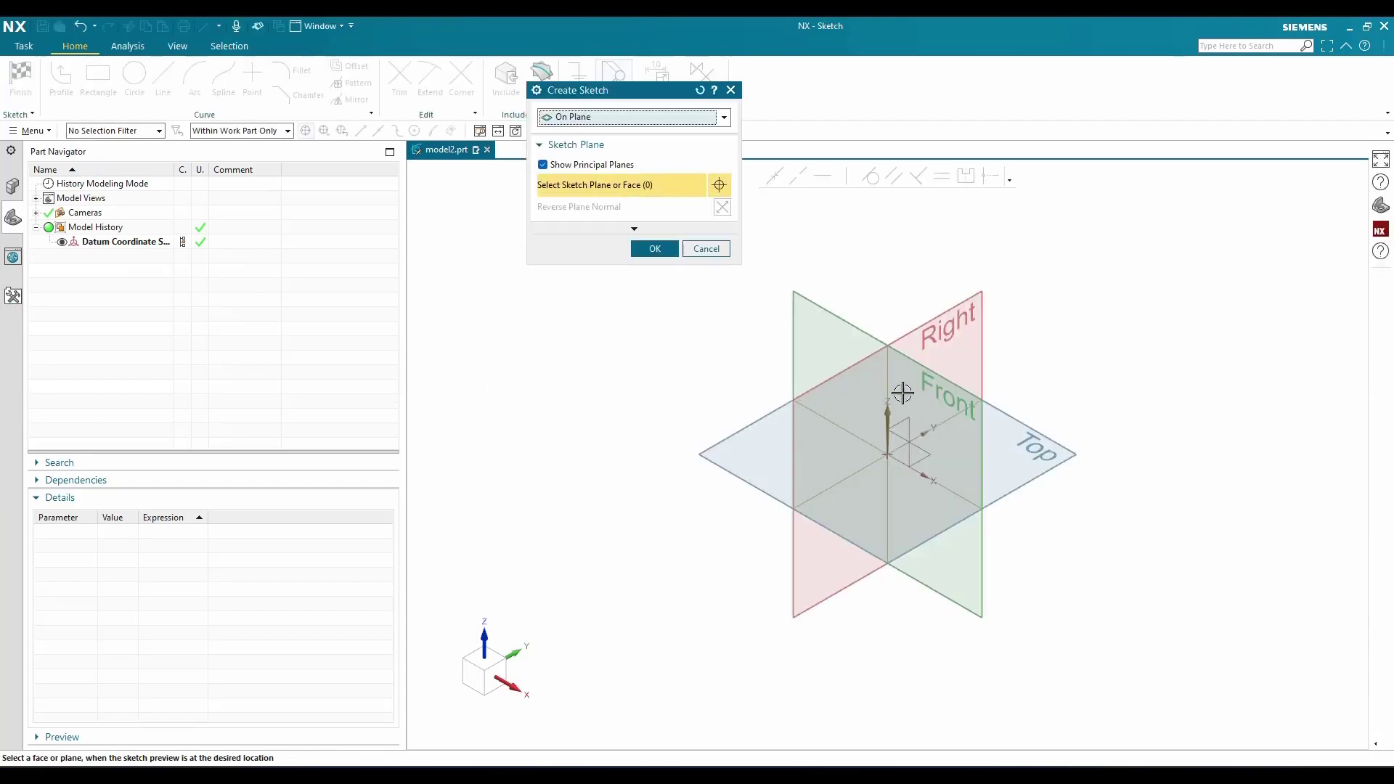
{"action": "left_click", "coordinate": [912, 438]}
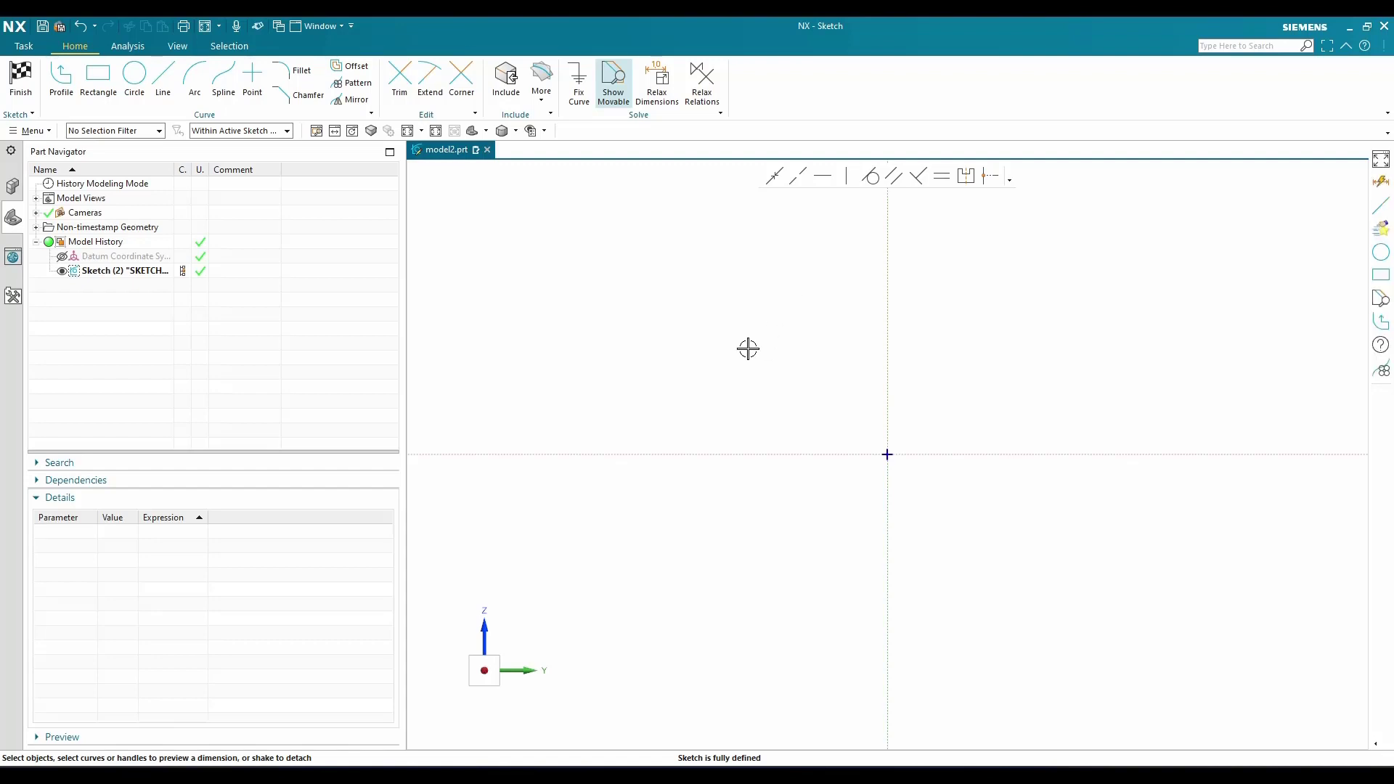
{"action": "scroll", "coordinate": [748, 350], "scroll_direction": "up", "scroll_amount": 2}
{"action": "scroll", "coordinate": [789, 253], "scroll_direction": "down", "scroll_amount": 1}
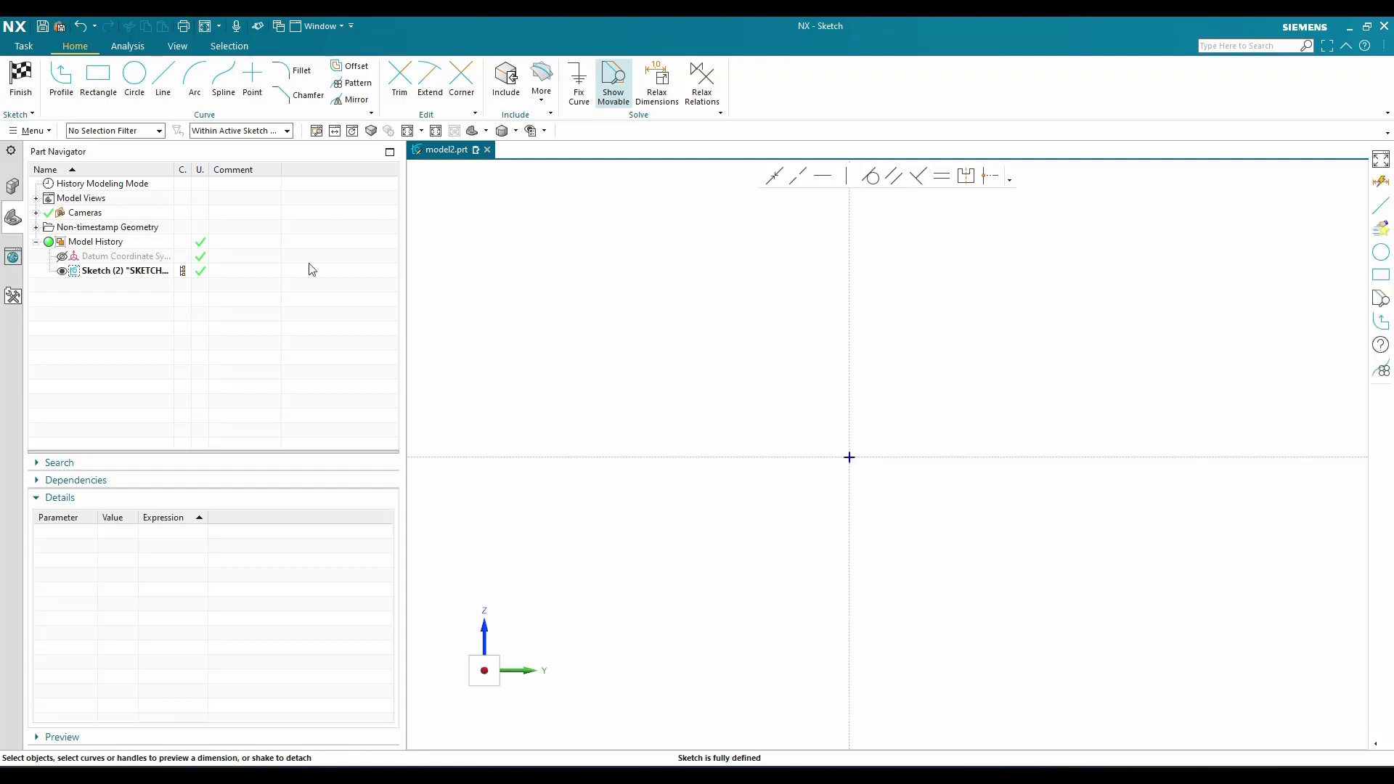
Draw a closed five-sided profile from the origin, about 96.5 tall, with a slanted upper-right corner, using the Profile tool
{"action": "left_click", "coordinate": [61, 80]}
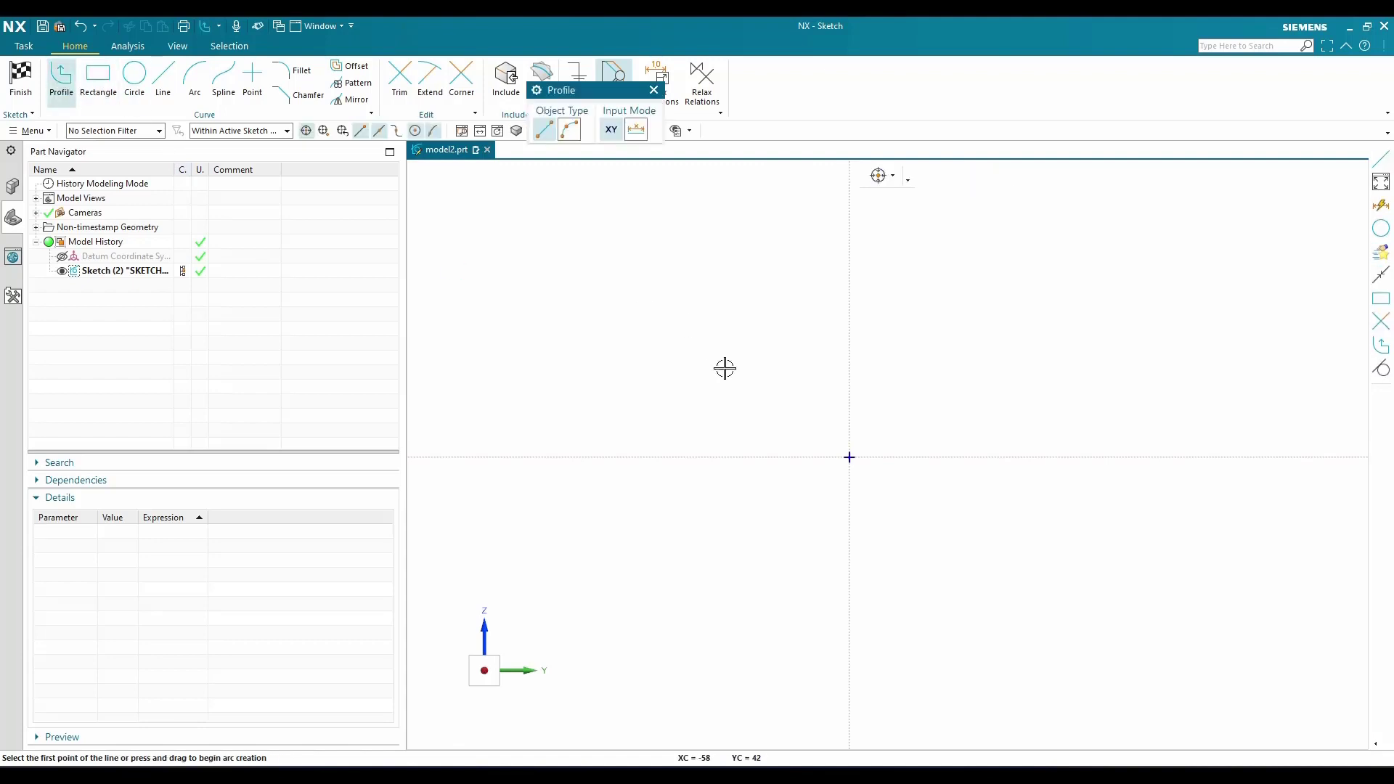
{"action": "left_click", "coordinate": [849, 456]}
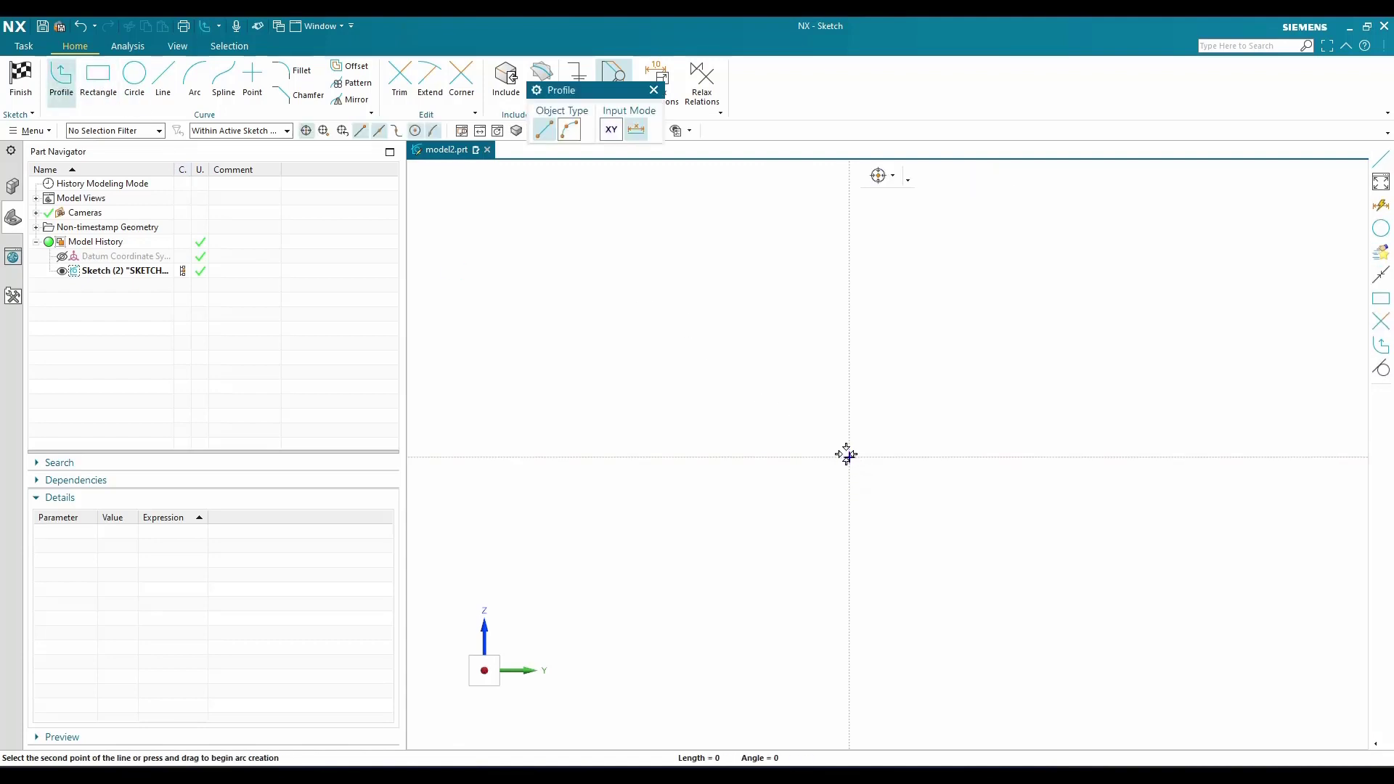
{"action": "left_click", "coordinate": [850, 251]}
{"action": "left_click", "coordinate": [980, 251]}
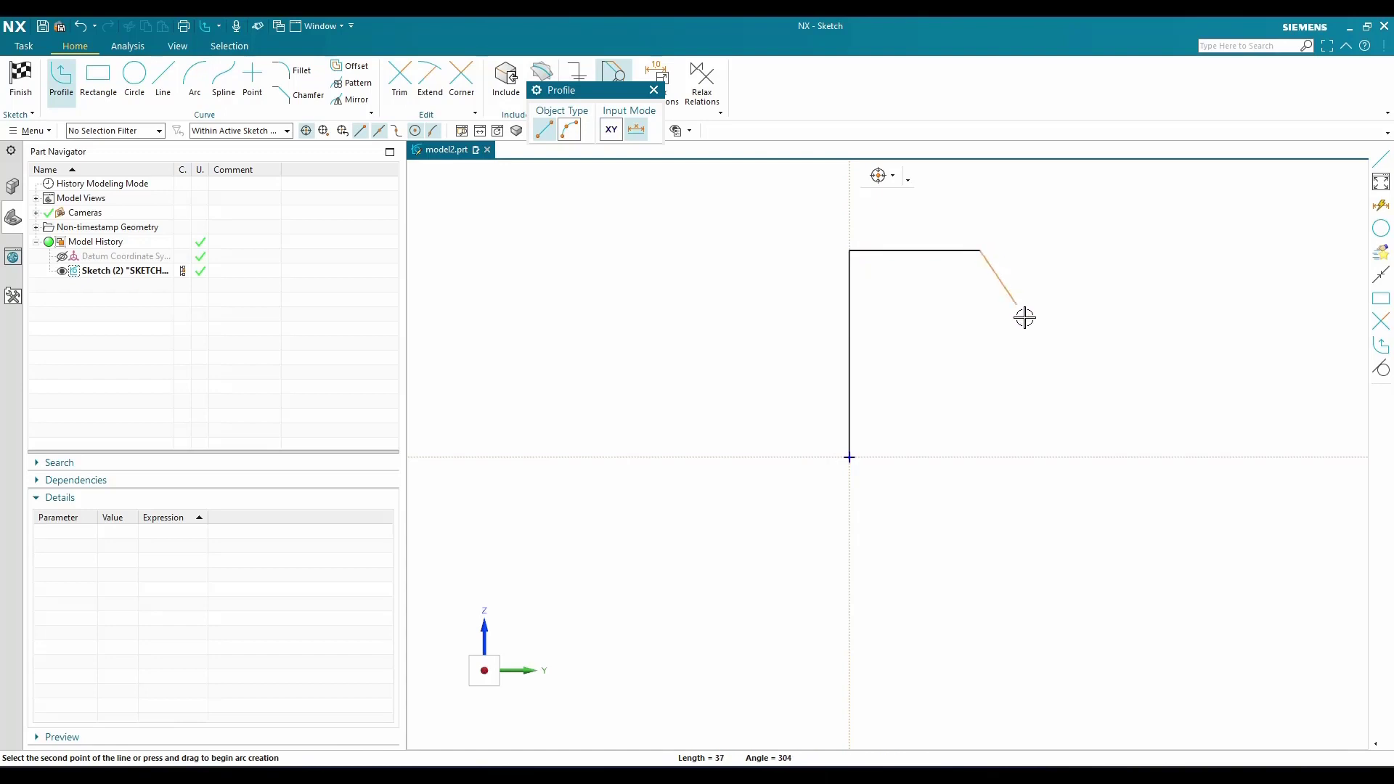
{"action": "left_click", "coordinate": [1032, 331]}
{"action": "left_click", "coordinate": [1033, 457]}
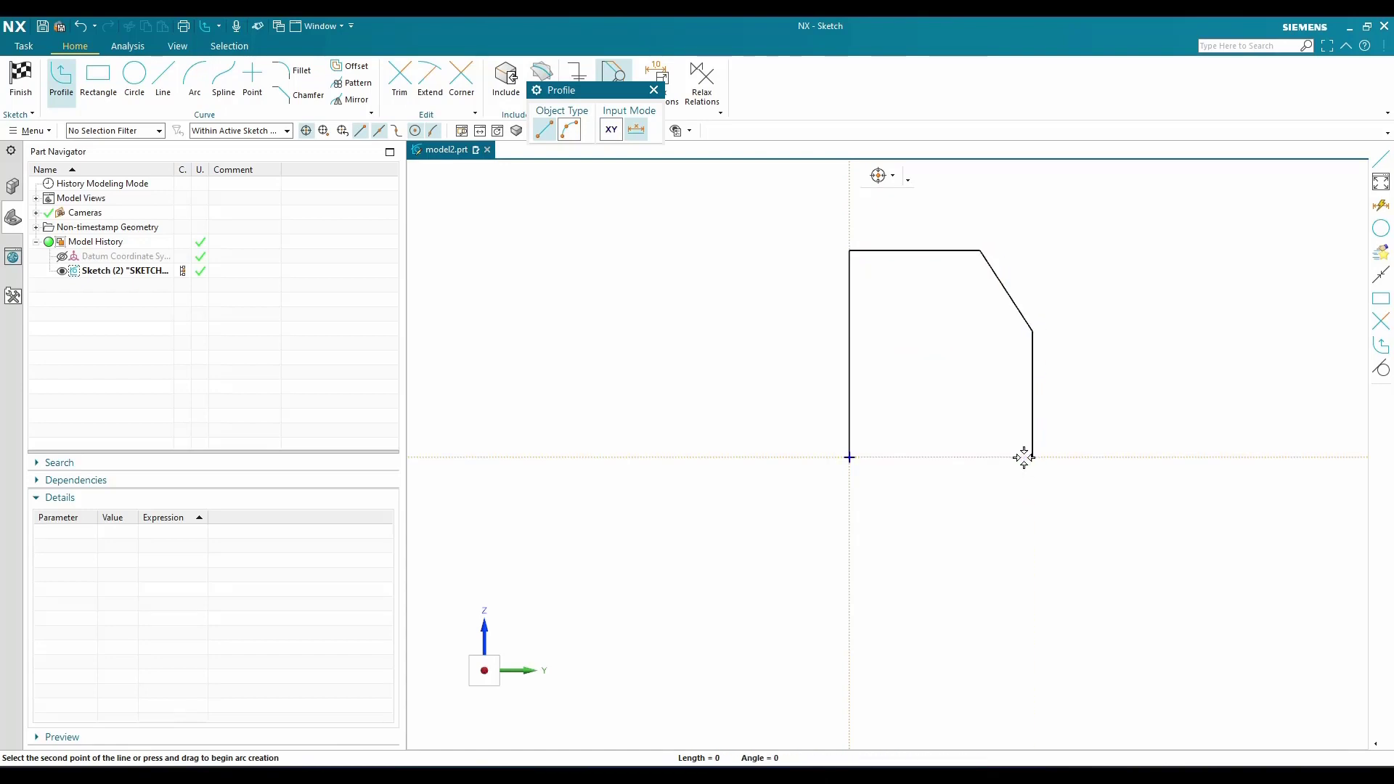
{"action": "left_click", "coordinate": [849, 457]}
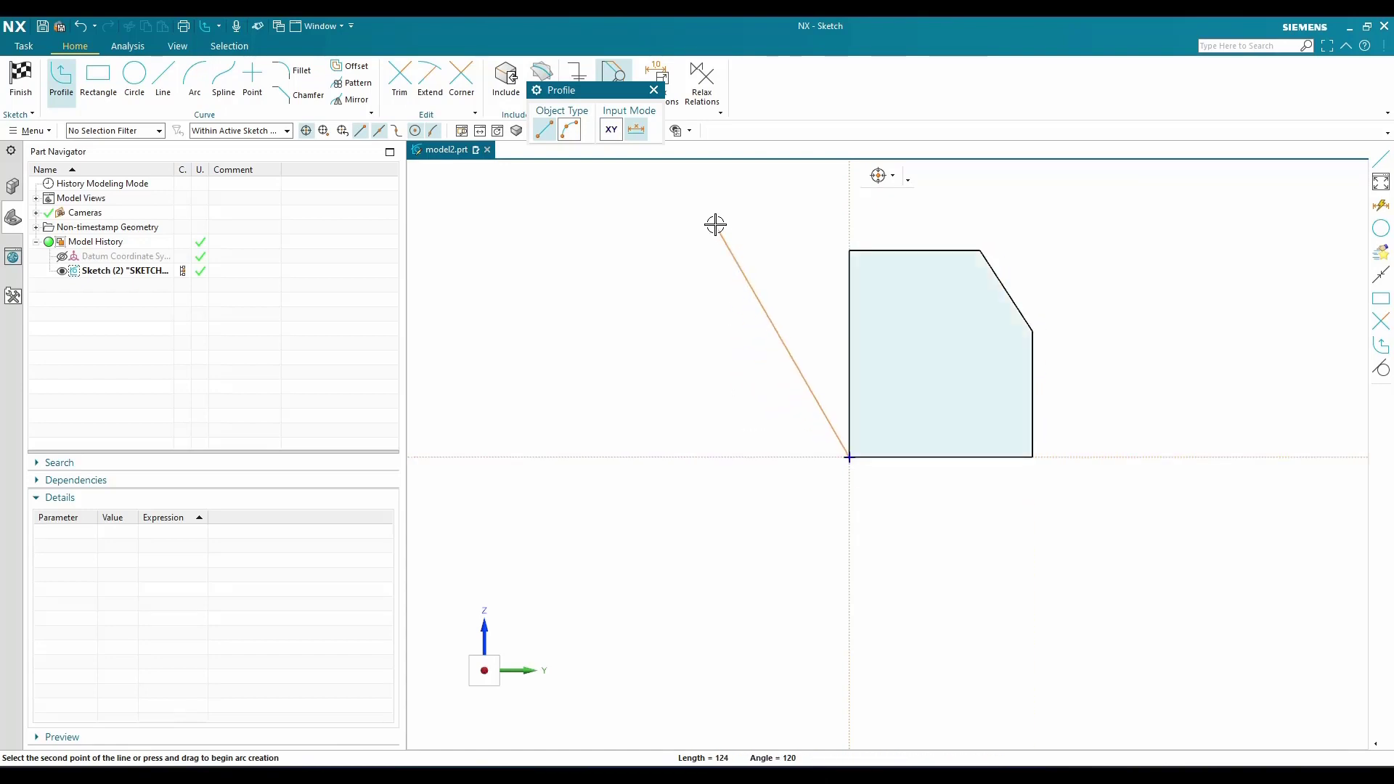
{"action": "key", "text": "Escape"}
{"action": "key", "text": "Escape"}
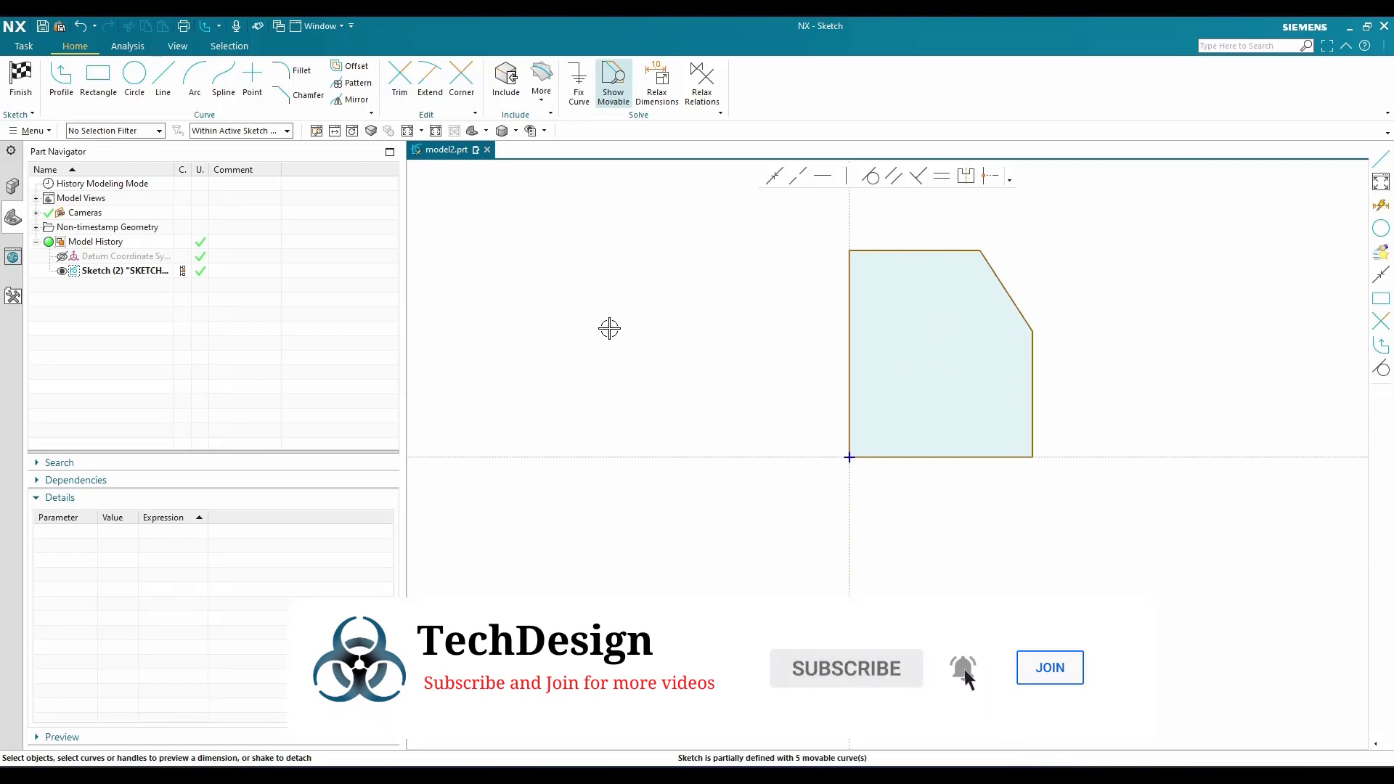
Draw a closed triangle from three connected lines in the empty area left of the profile
{"action": "left_click", "coordinate": [165, 105]}
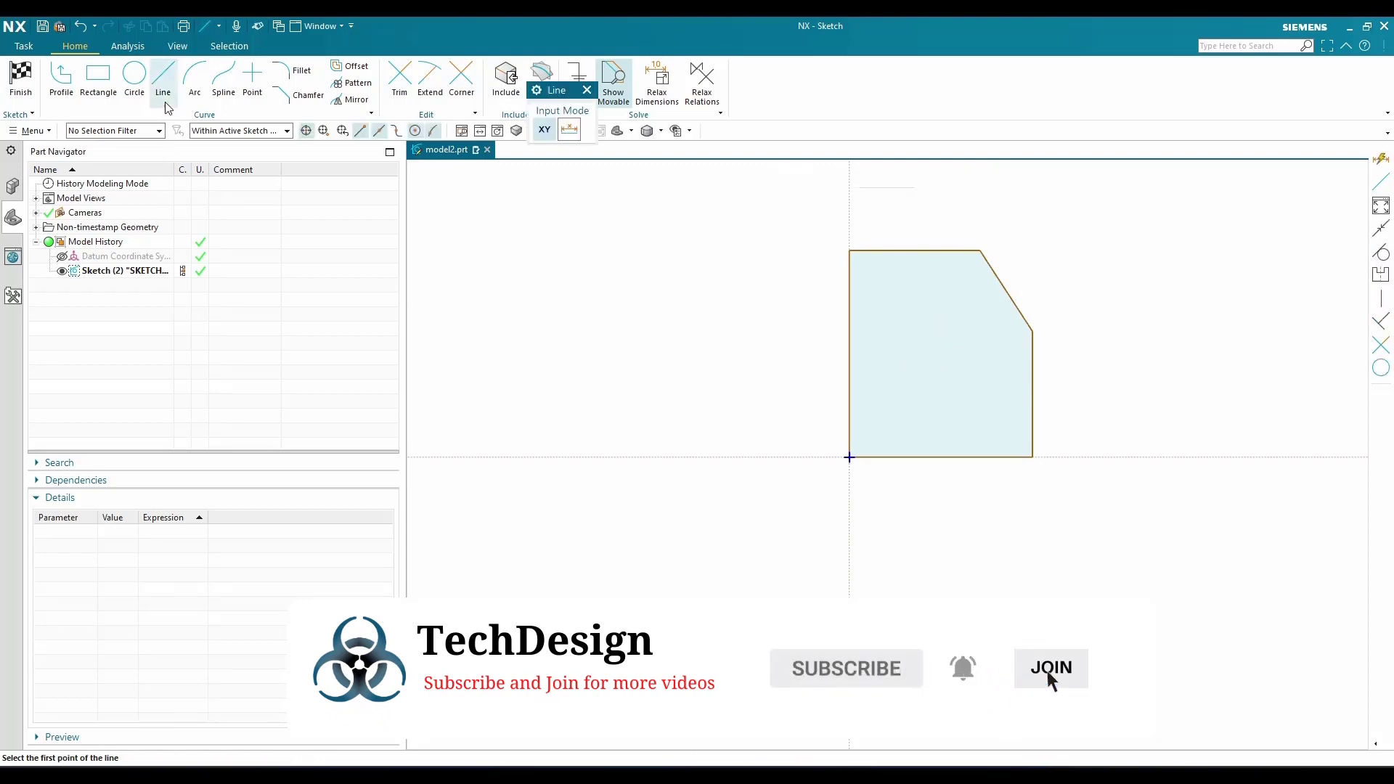
{"action": "left_click", "coordinate": [460, 315]}
{"action": "left_click", "coordinate": [719, 218]}
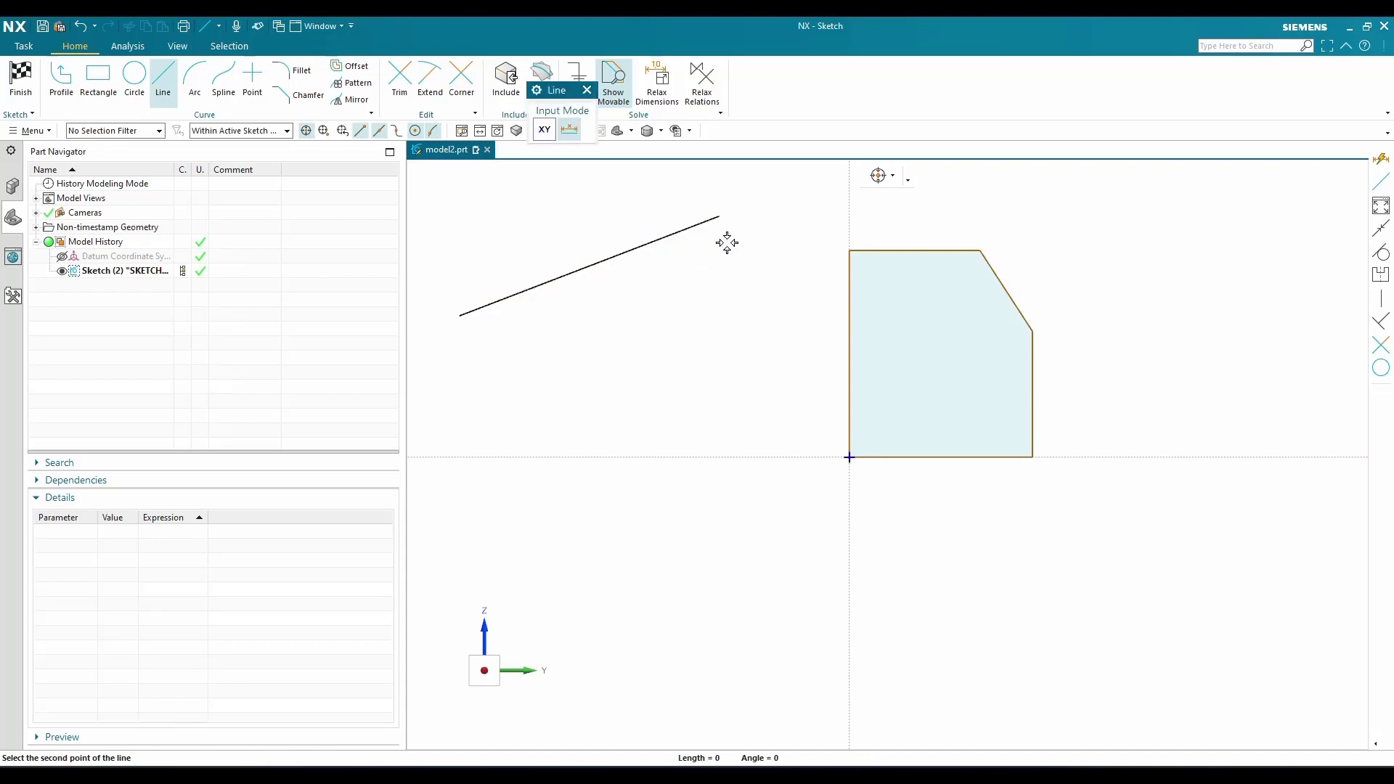
{"action": "left_click", "coordinate": [747, 370]}
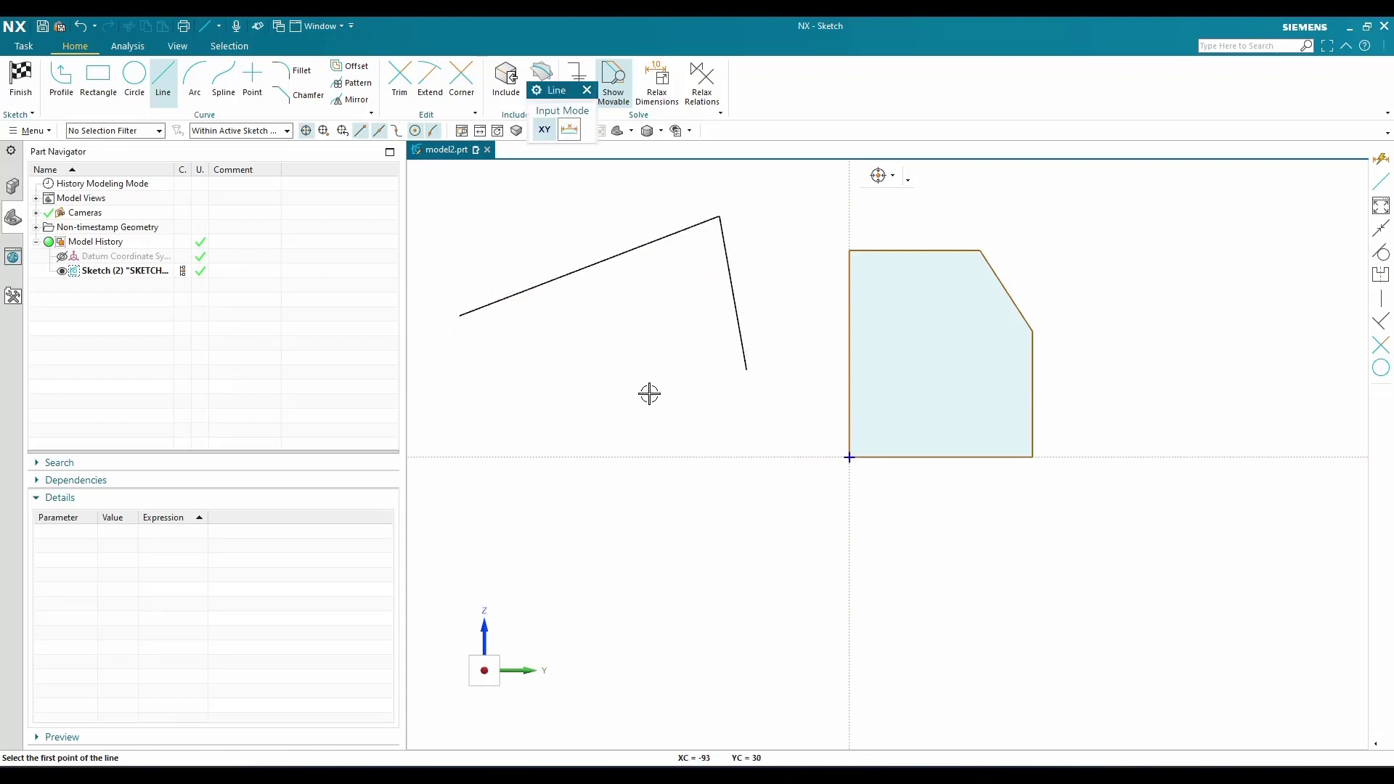
{"action": "left_click", "coordinate": [747, 370]}
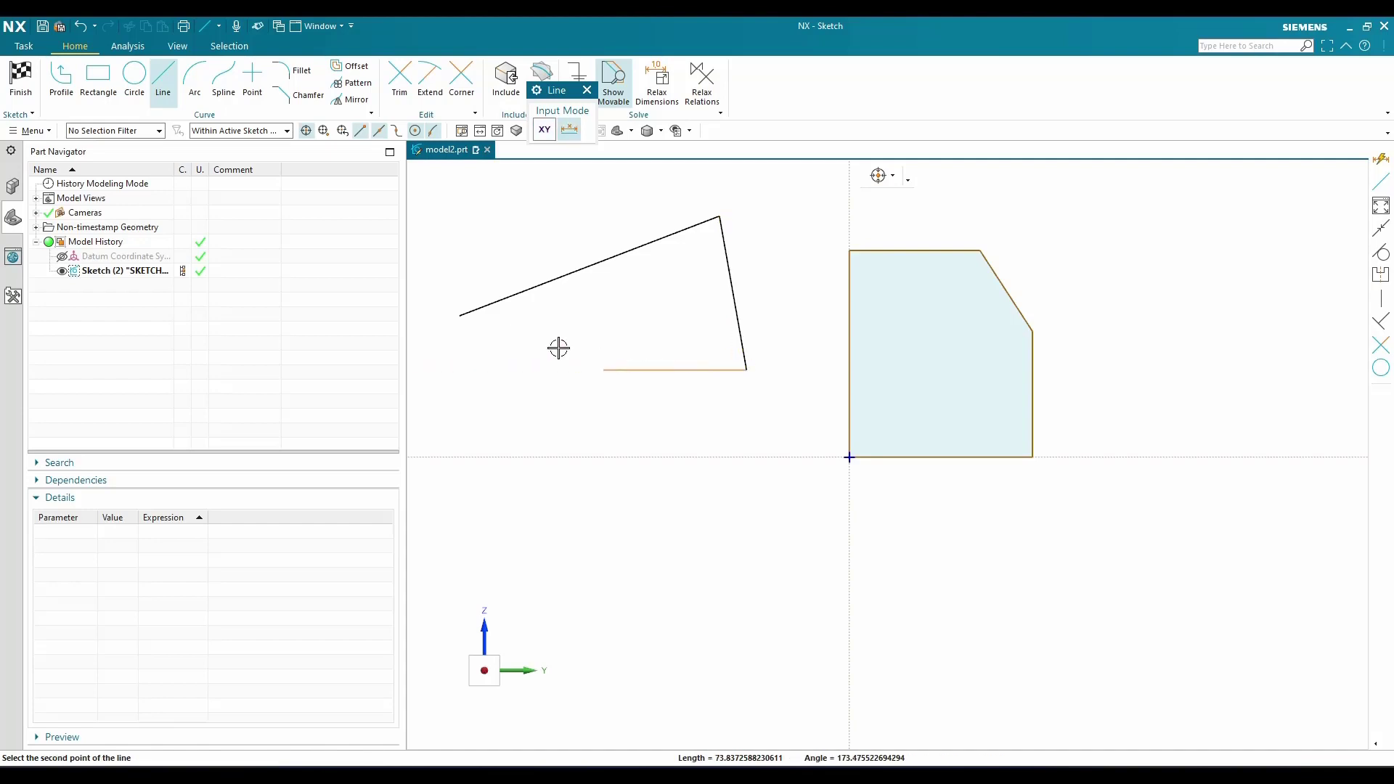
{"action": "left_click", "coordinate": [461, 315]}
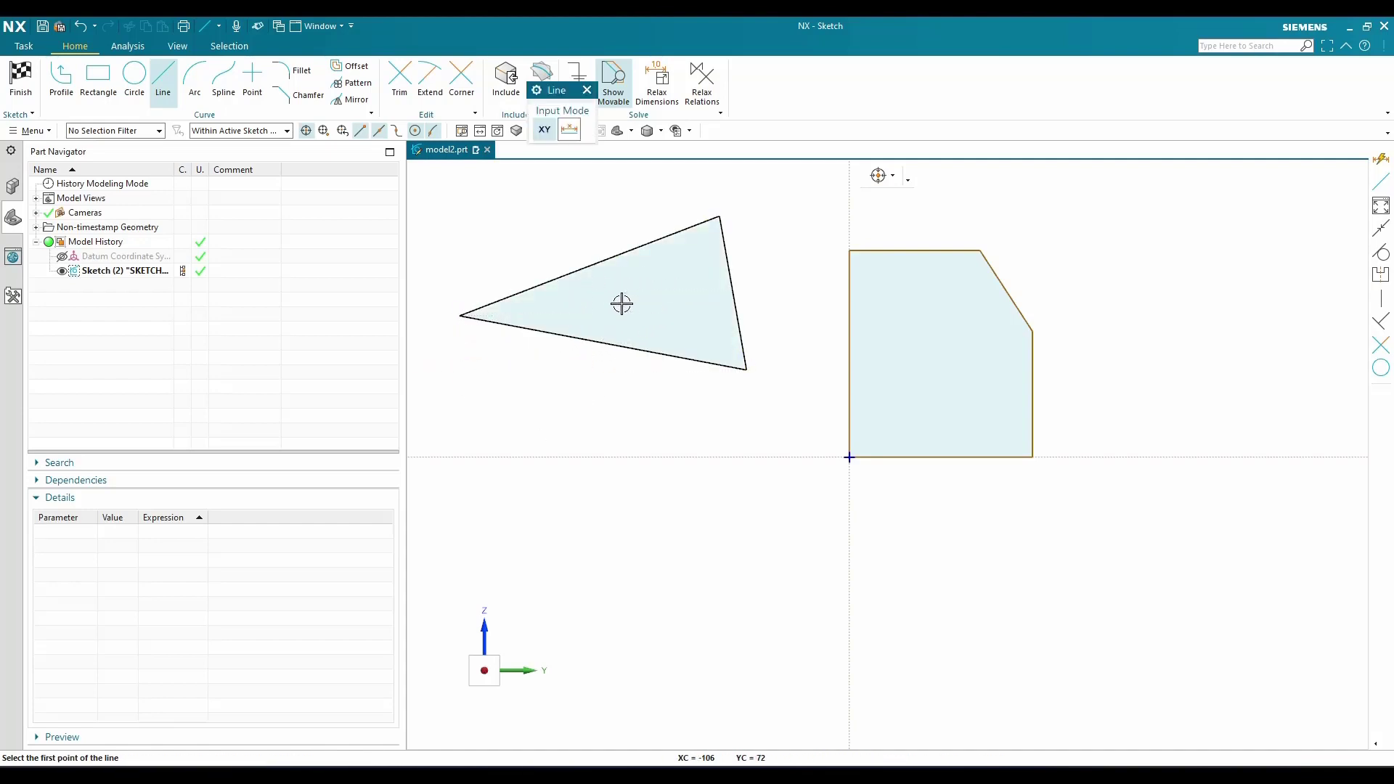
Delete the triangle's three lines, keeping the five-sided profile
{"action": "key", "text": "Escape"}
{"action": "key", "text": "ctrl+a"}
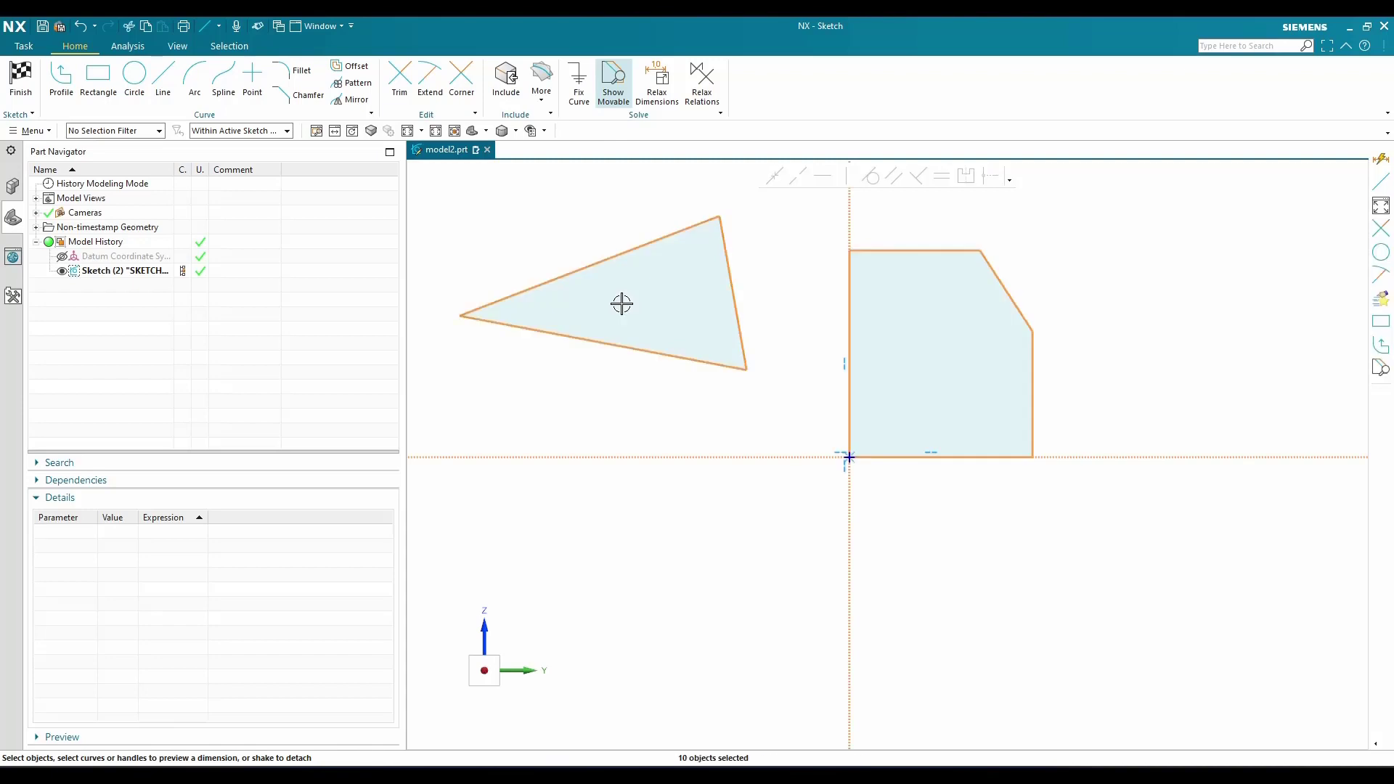
{"action": "key", "text": "Escape"}
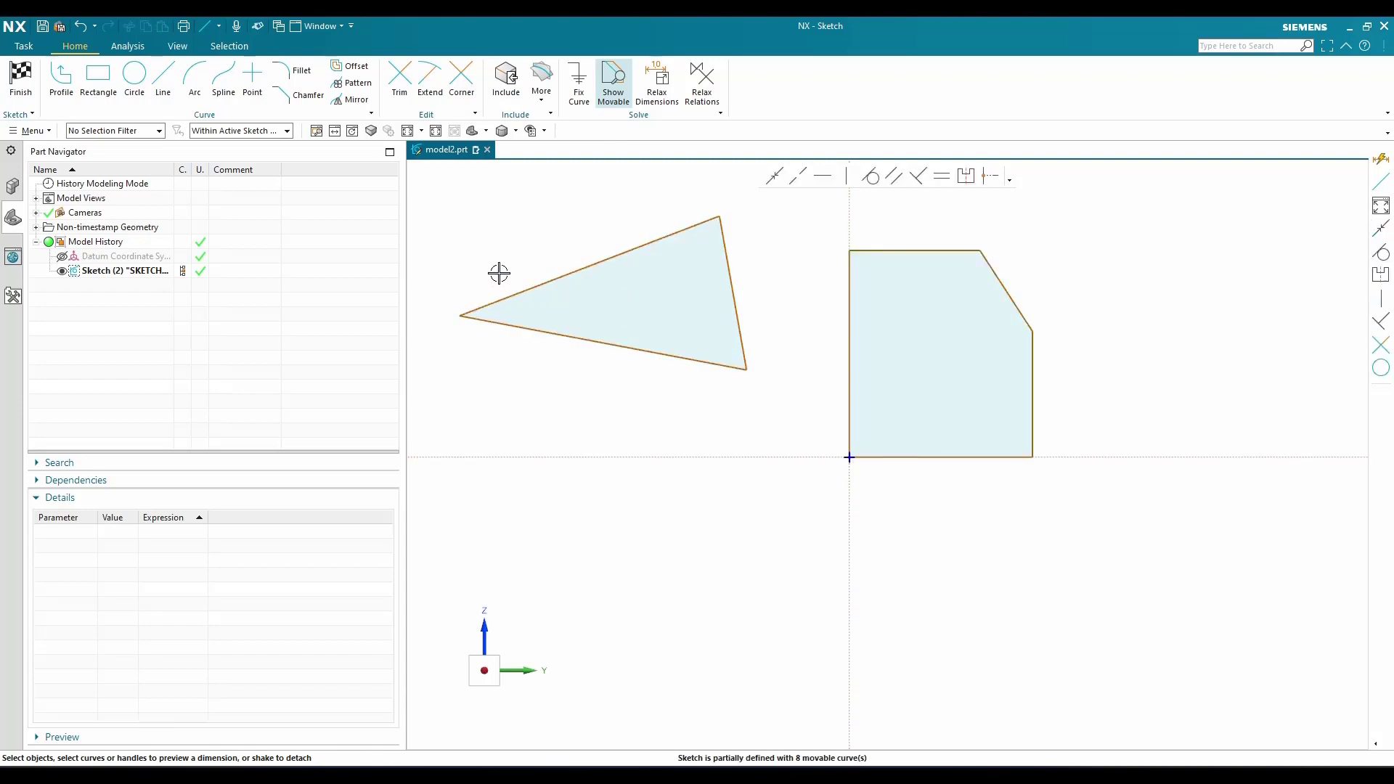
{"action": "mouse_move", "coordinate": [435, 196]}
{"action": "left_mouse_down"}
{"action": "mouse_move", "coordinate": [709, 374]}
{"action": "mouse_move", "coordinate": [812, 411]}
{"action": "left_mouse_up"}
{"action": "key", "text": "Delete"}
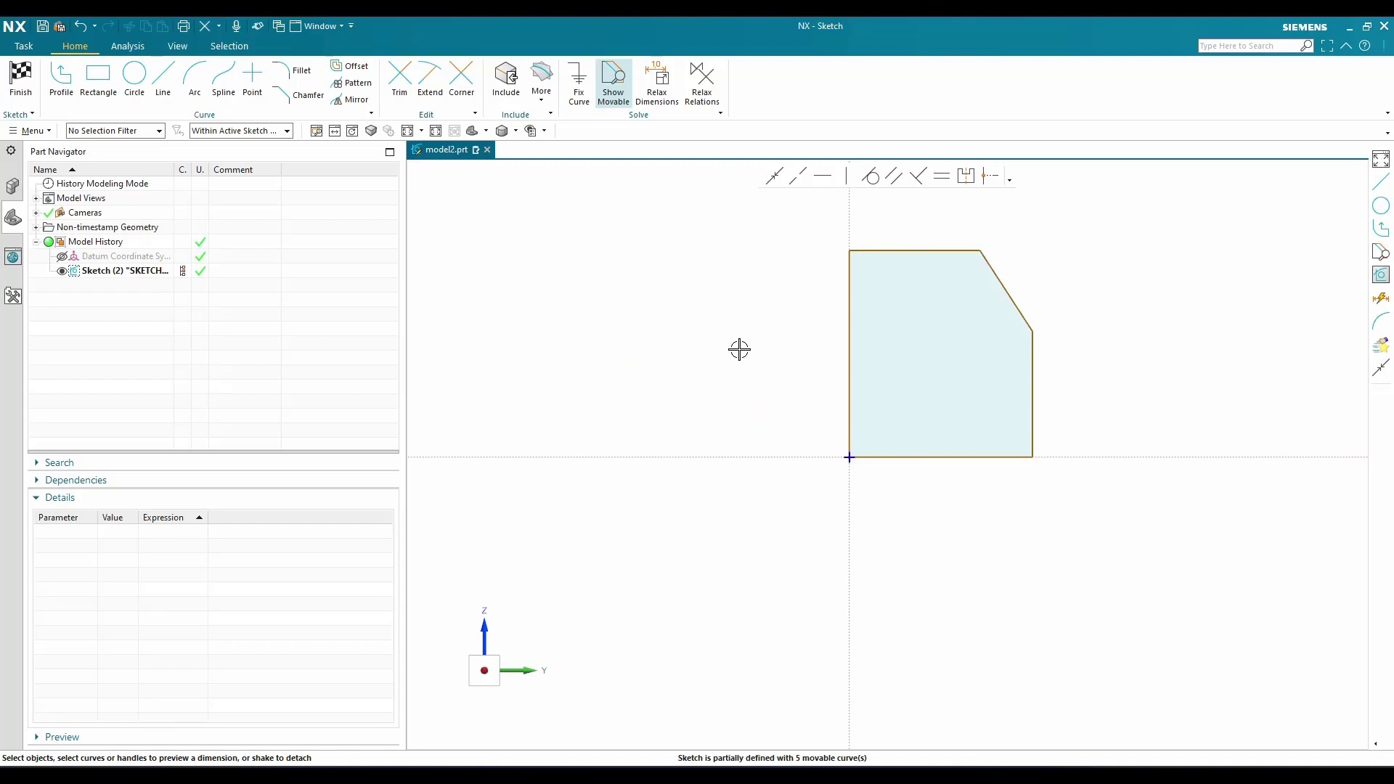
{"action": "key", "text": "ctrl+f"}
{"action": "scroll", "coordinate": [732, 396], "scroll_direction": "down", "scroll_amount": 3}
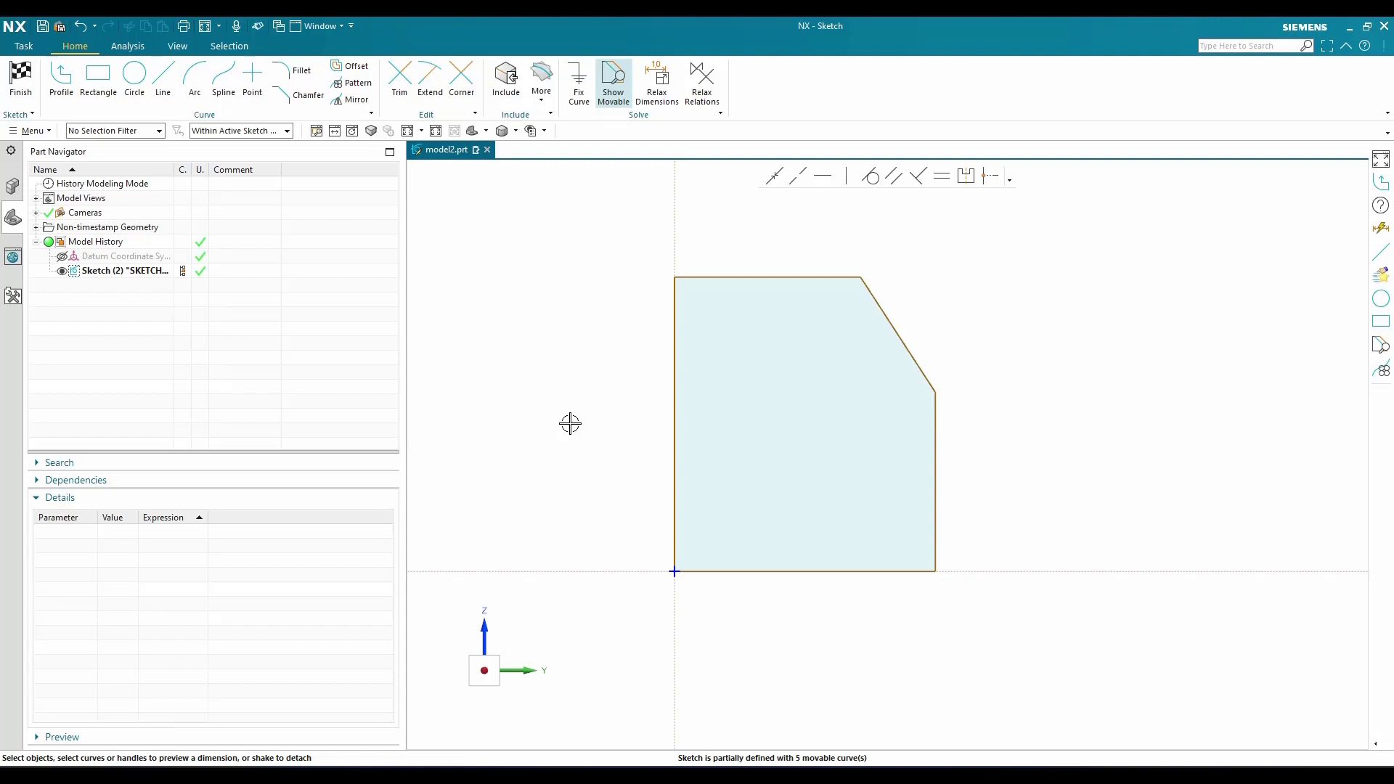
{"action": "scroll", "coordinate": [591, 426], "scroll_direction": "down", "scroll_amount": 3}
{"action": "scroll", "coordinate": [600, 429], "scroll_direction": "up", "scroll_amount": 3}
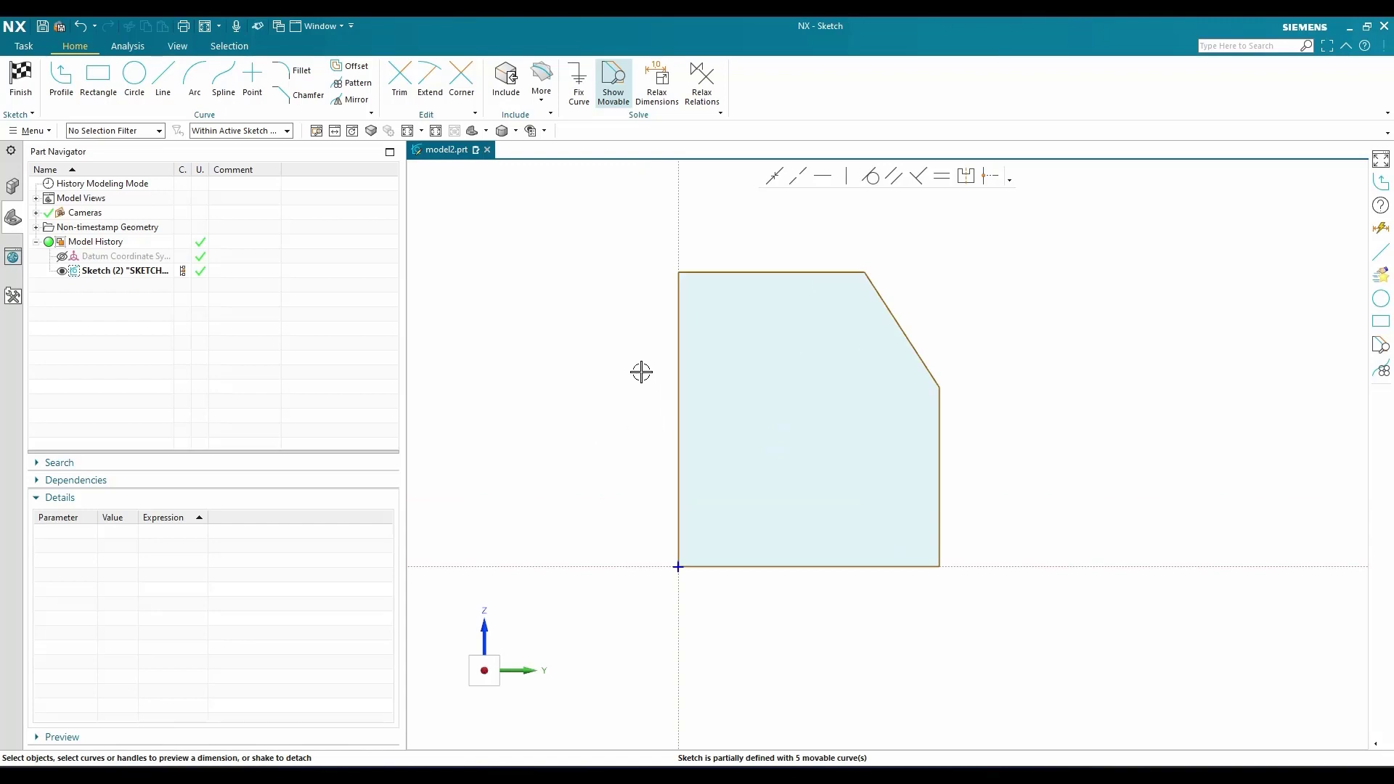
{"action": "scroll", "coordinate": [610, 414], "scroll_direction": "up", "scroll_amount": 2}
{"action": "scroll", "coordinate": [610, 414], "scroll_direction": "down", "scroll_amount": 2}
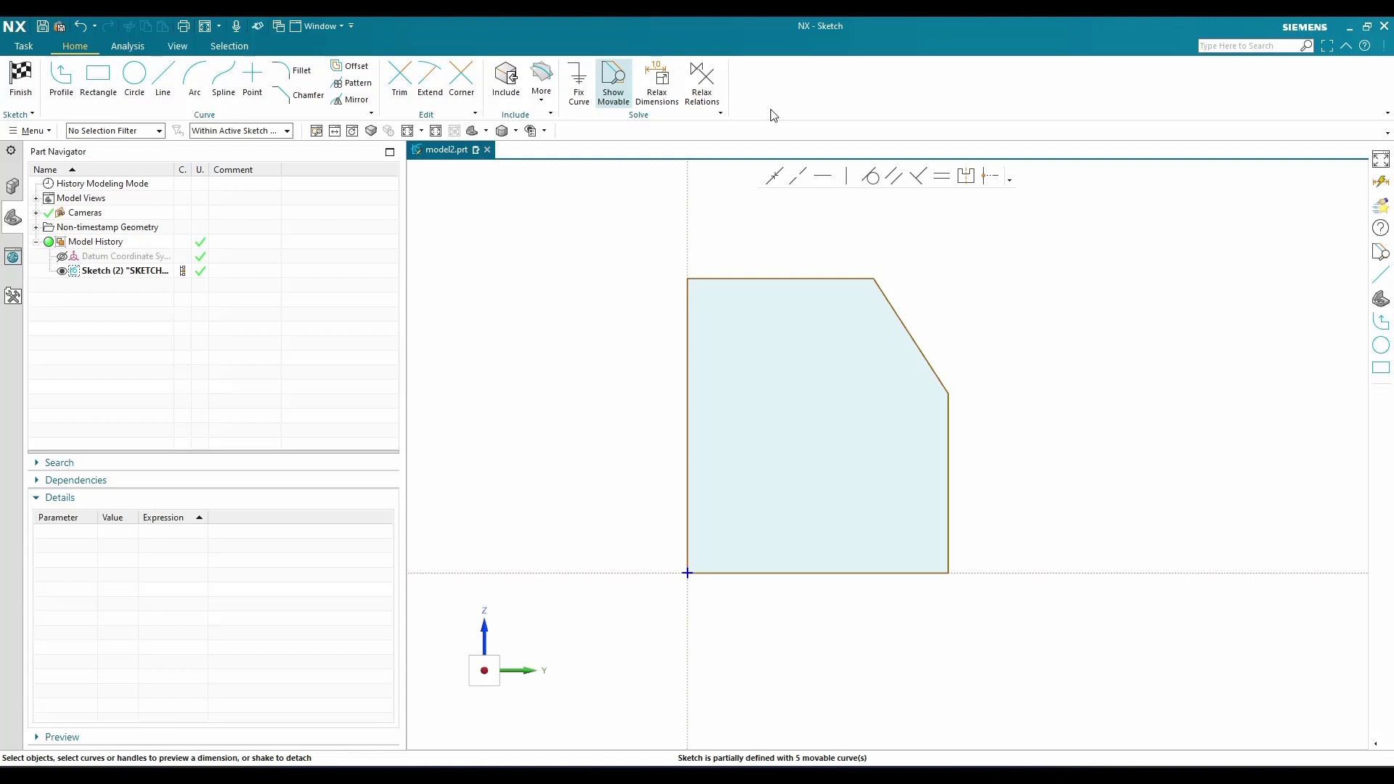
{"action": "left_click", "coordinate": [501, 297]}
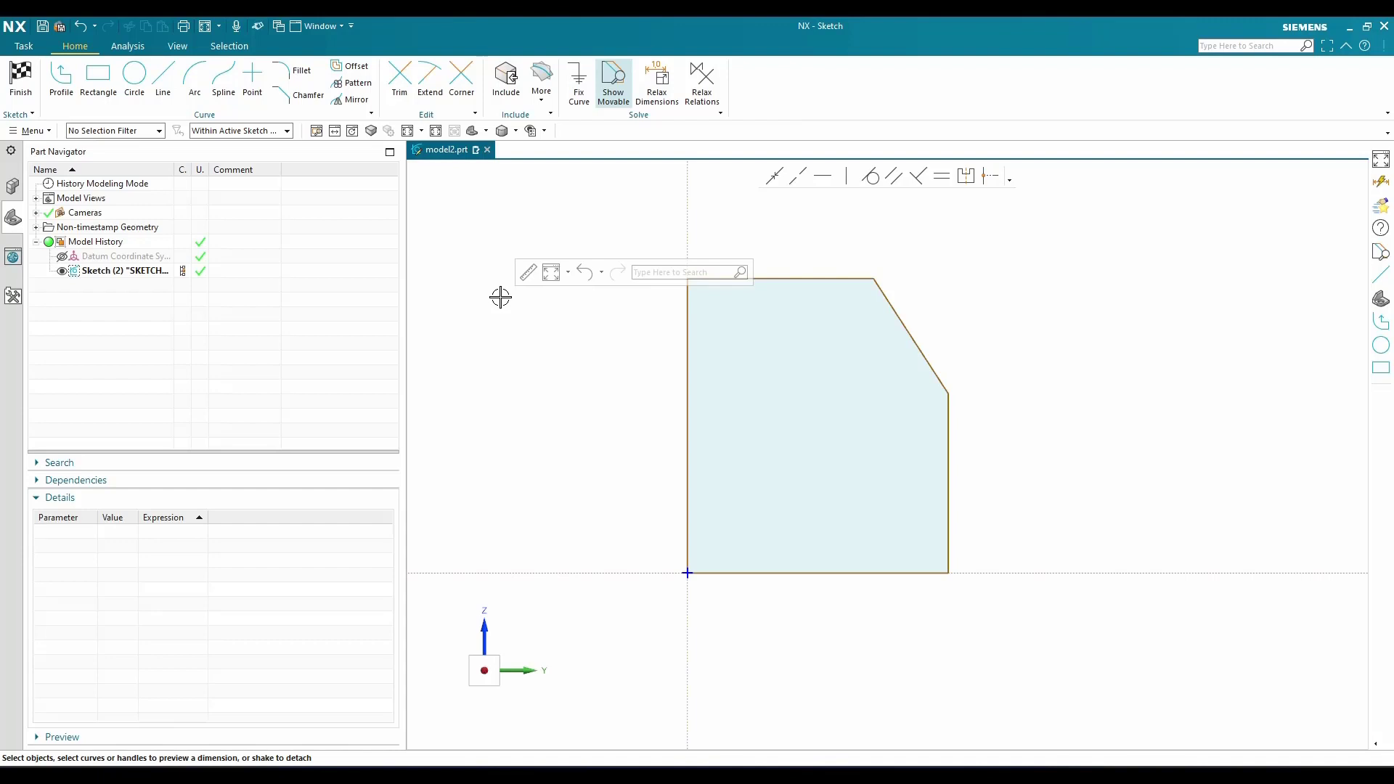
{"action": "middle_click_drag", "start_coordinate": [607, 390], "coordinate": [634, 385], "text": "shift"}
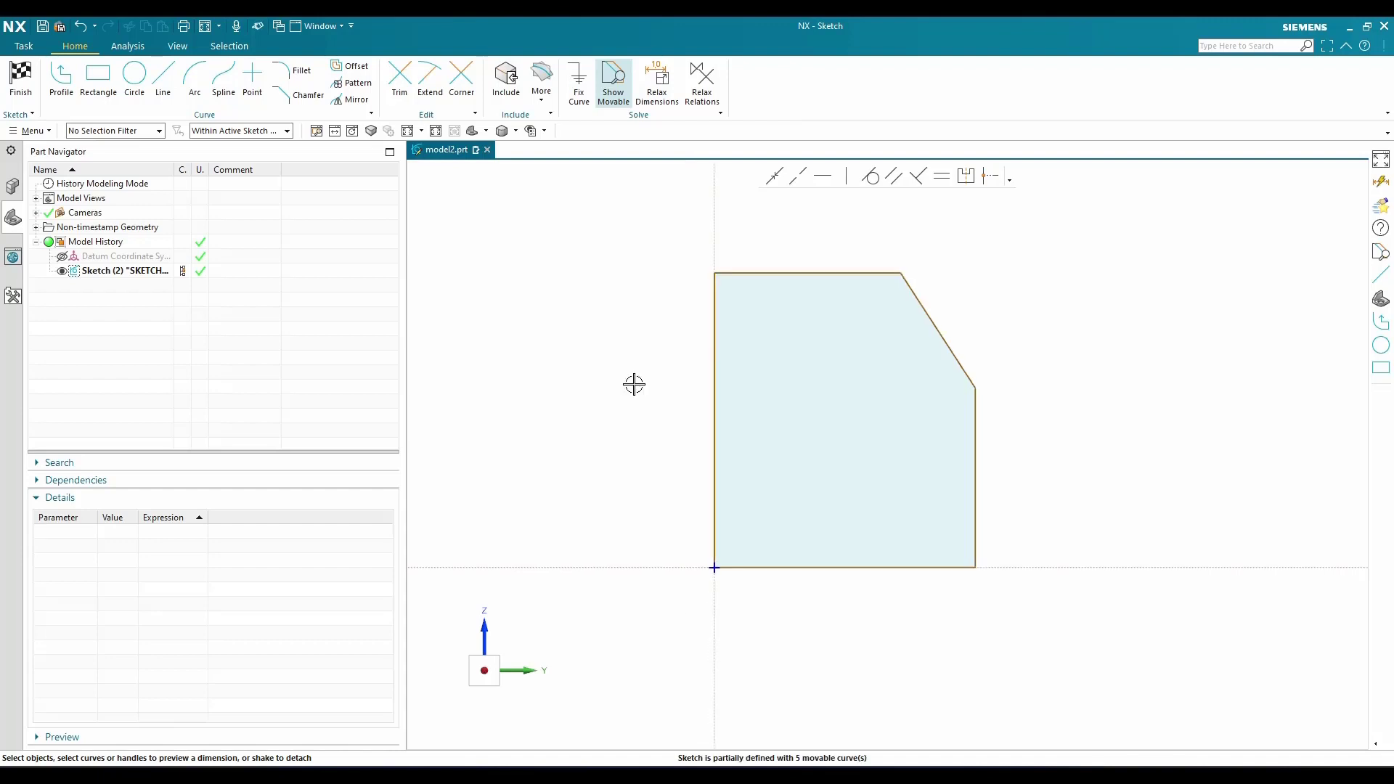
Dimension the profile's left vertical edge as 100, scaling the entire sketch, and place the dimension farther outside the profile
{"action": "left_click", "coordinate": [713, 392]}
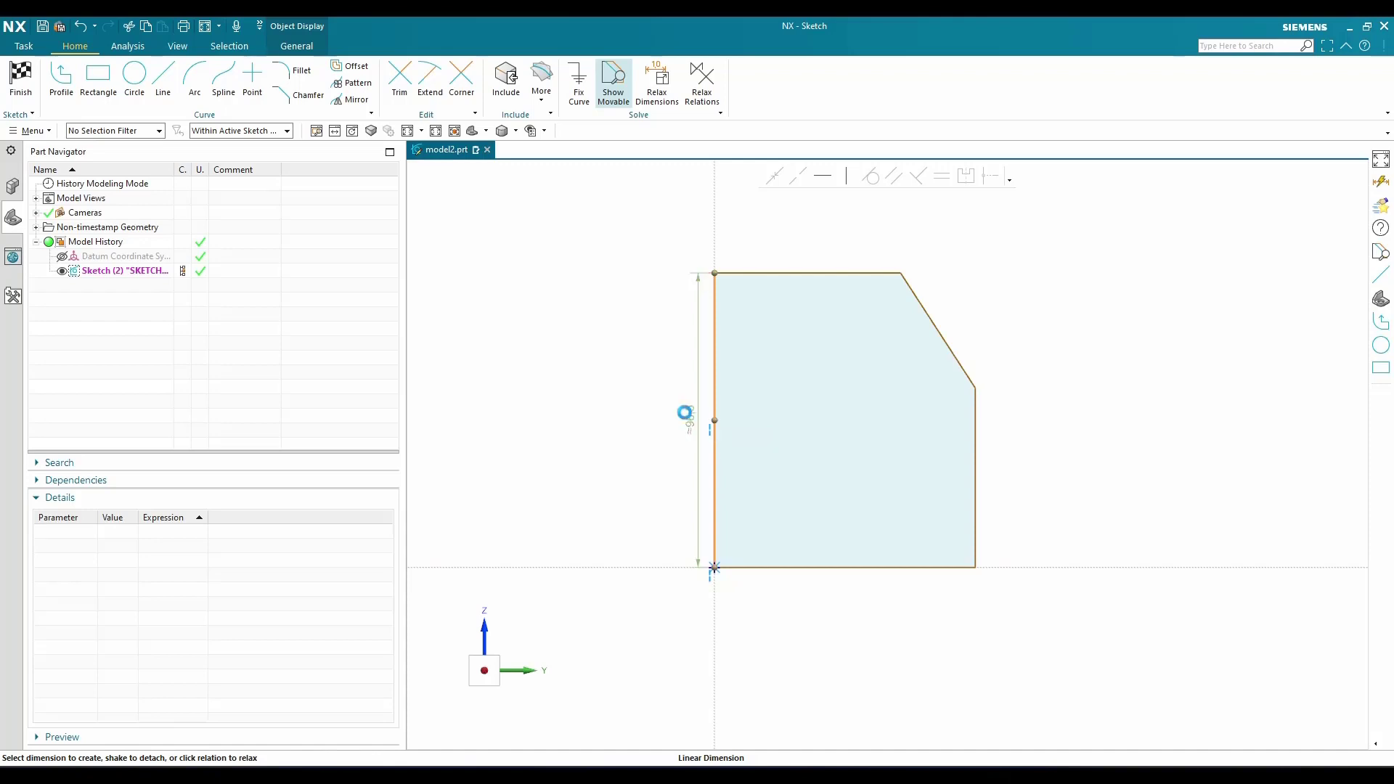
{"action": "double_click", "coordinate": [686, 412]}
{"action": "type", "text": "1"}
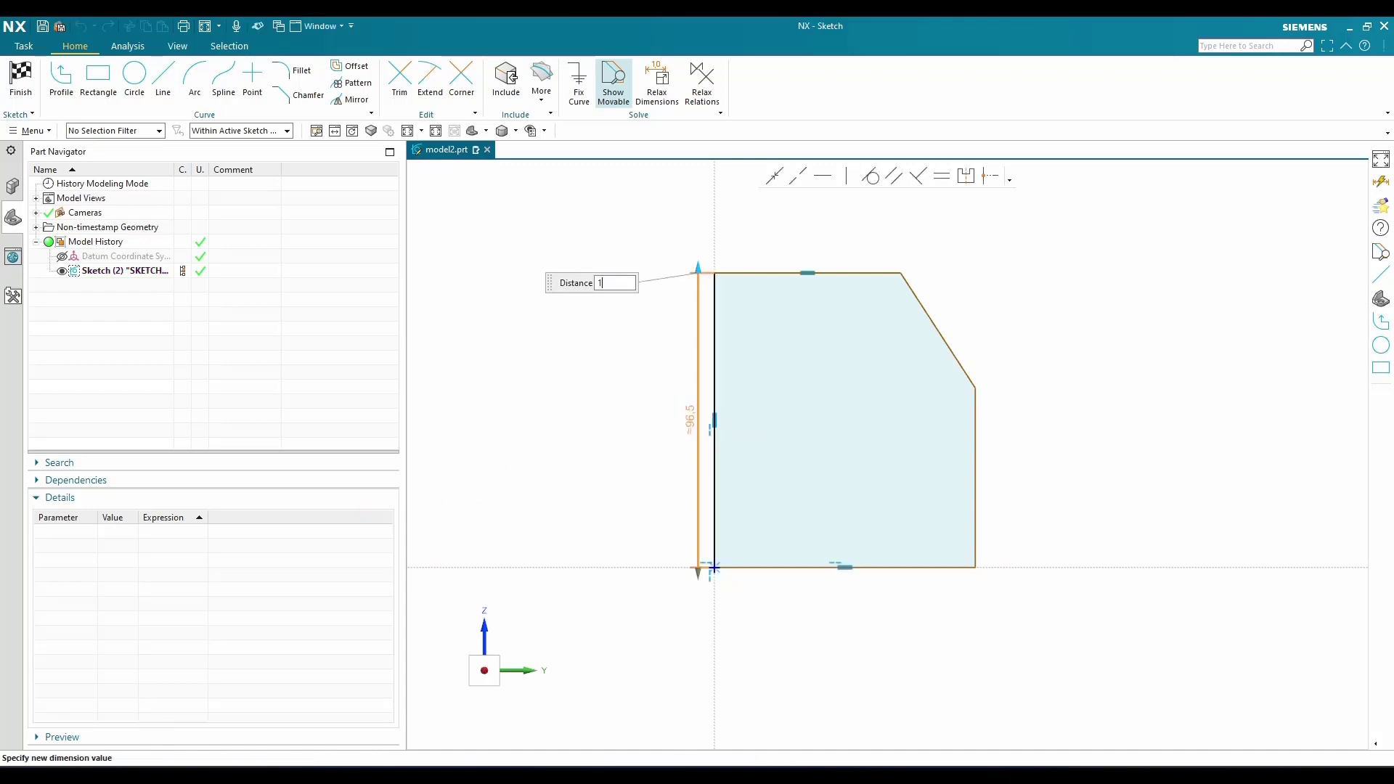
{"action": "type", "text": "00"}
{"action": "key", "text": "Return"}
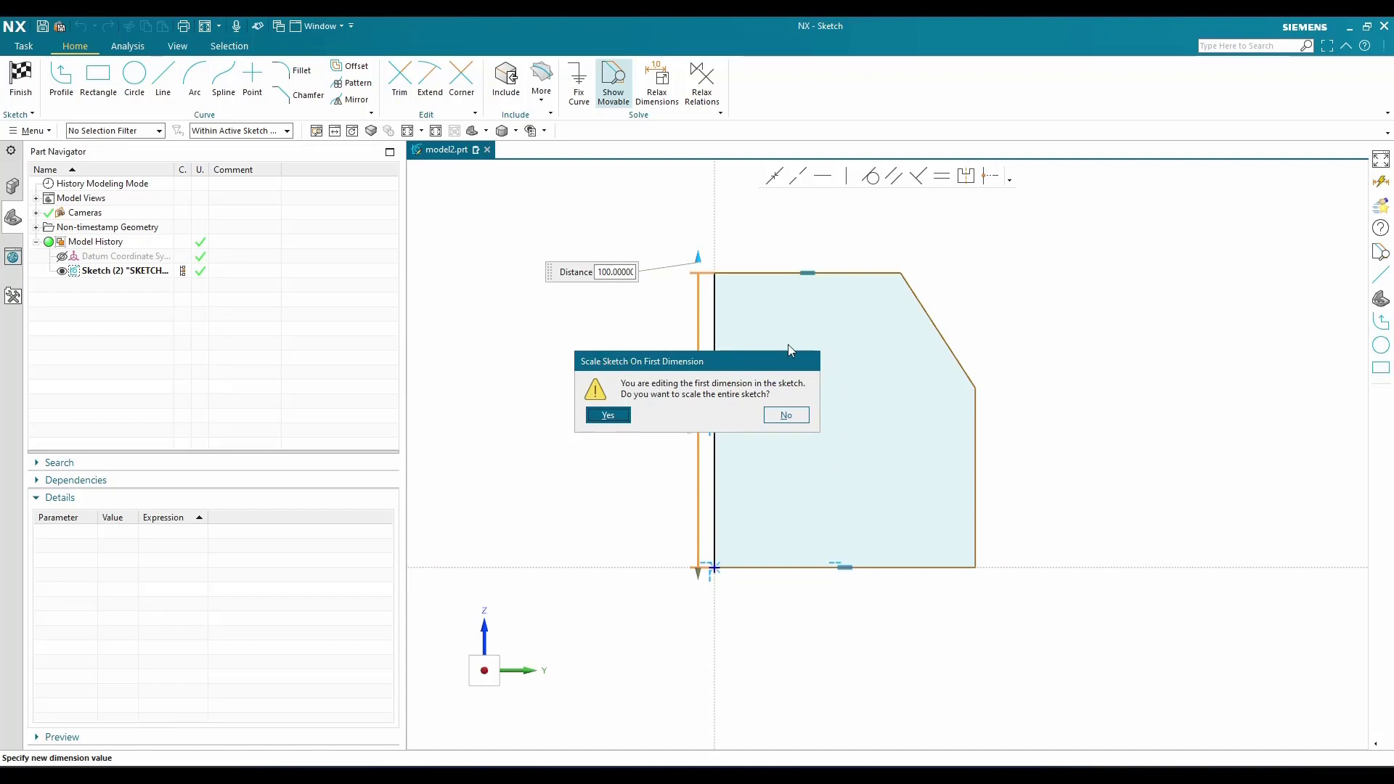
{"action": "left_click", "coordinate": [609, 416]}
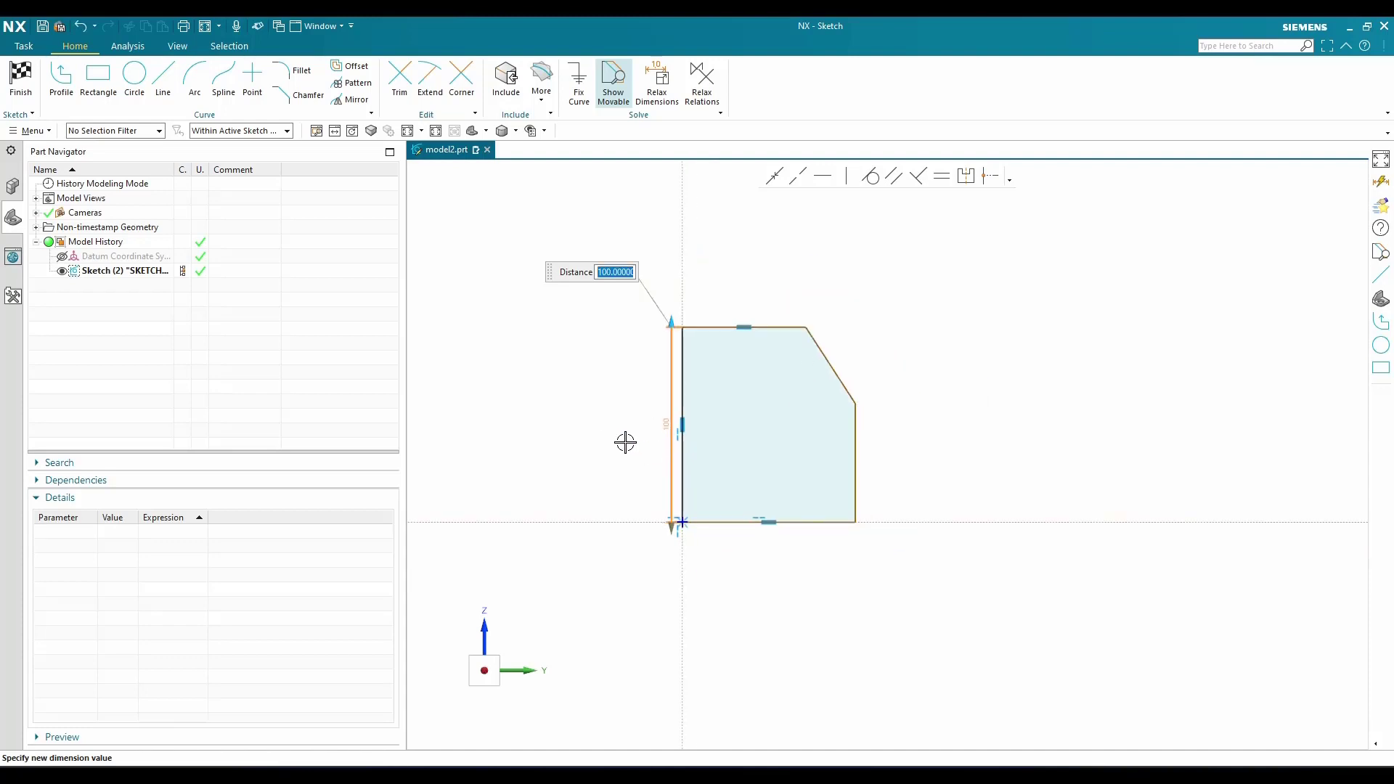
{"action": "key", "text": "Return"}
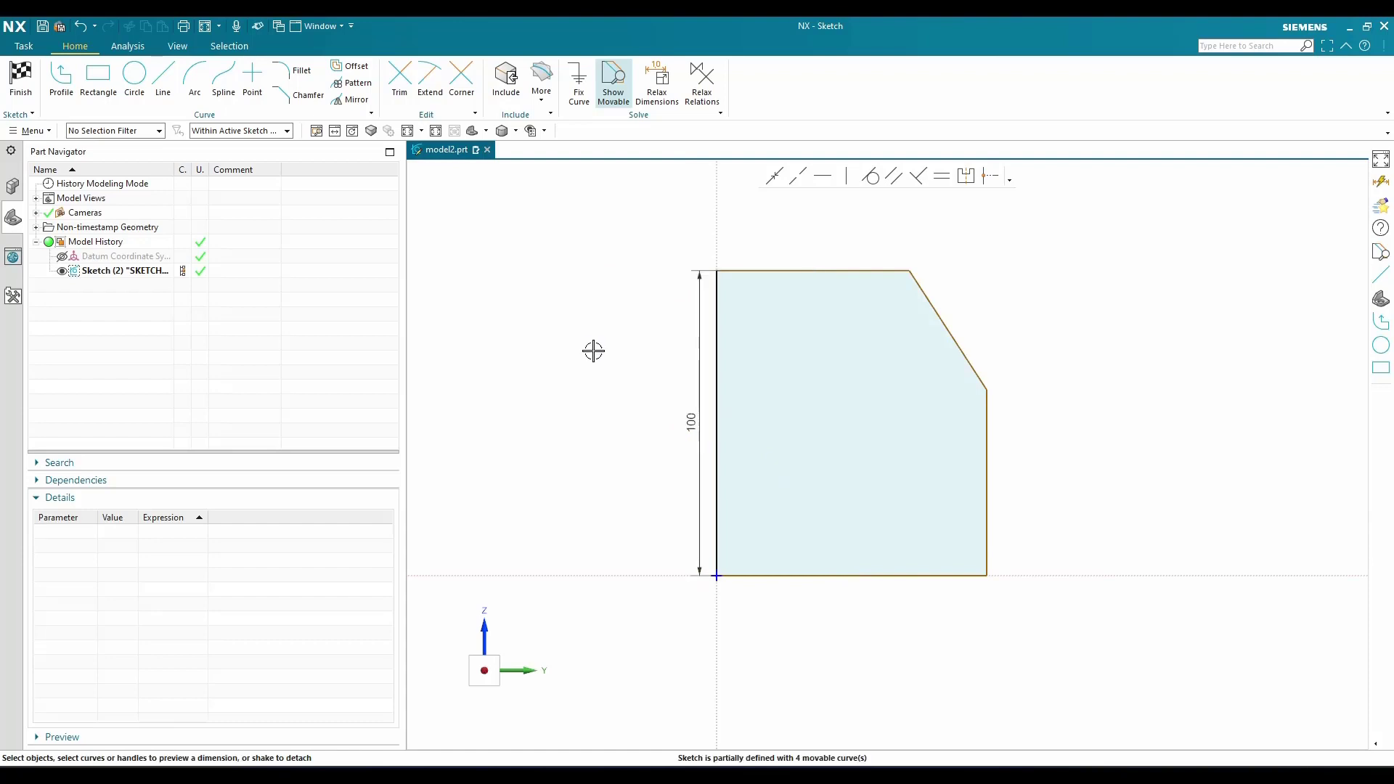
{"action": "left_click_drag", "start_coordinate": [694, 417], "coordinate": [647, 425]}
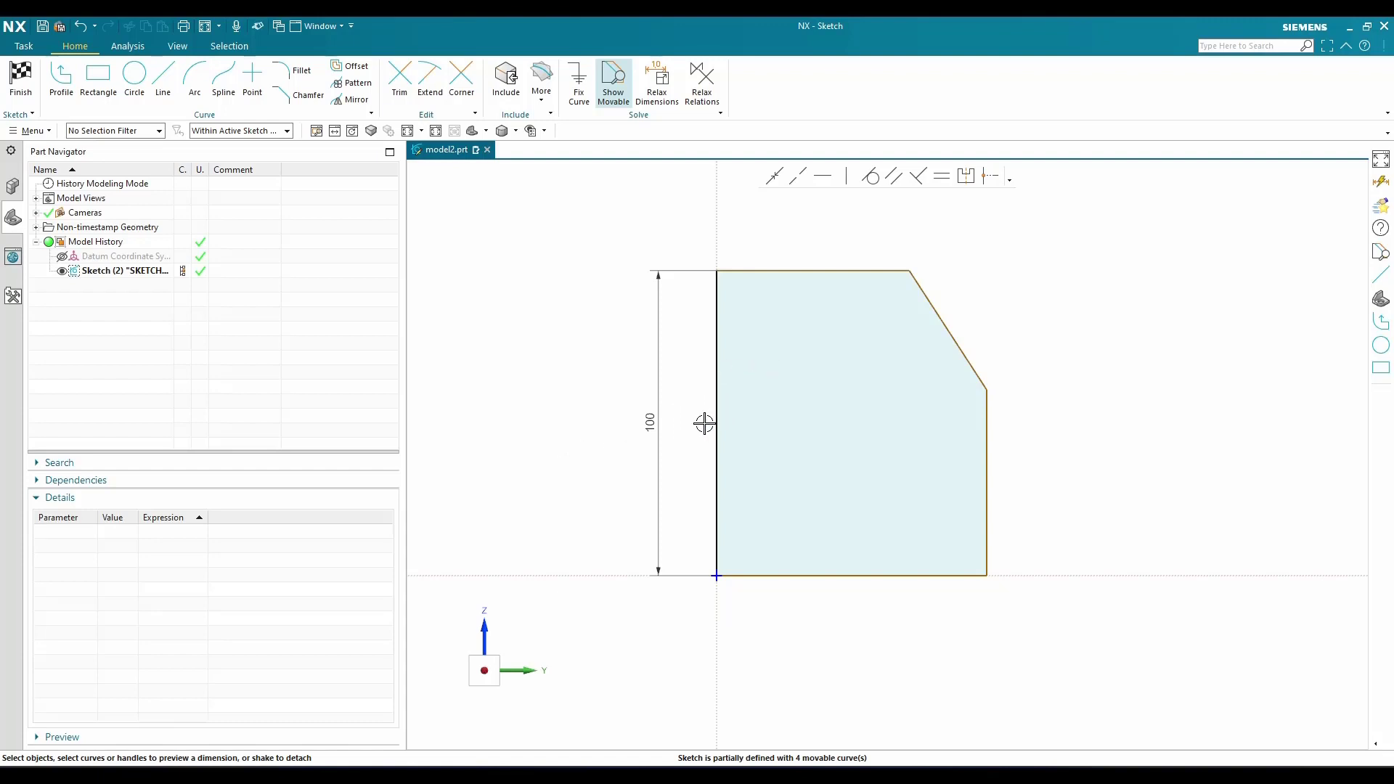
Turn the Show Movable display of the sketch curves off and back on
{"action": "scroll", "coordinate": [704, 420], "scroll_direction": "down", "scroll_amount": 2}
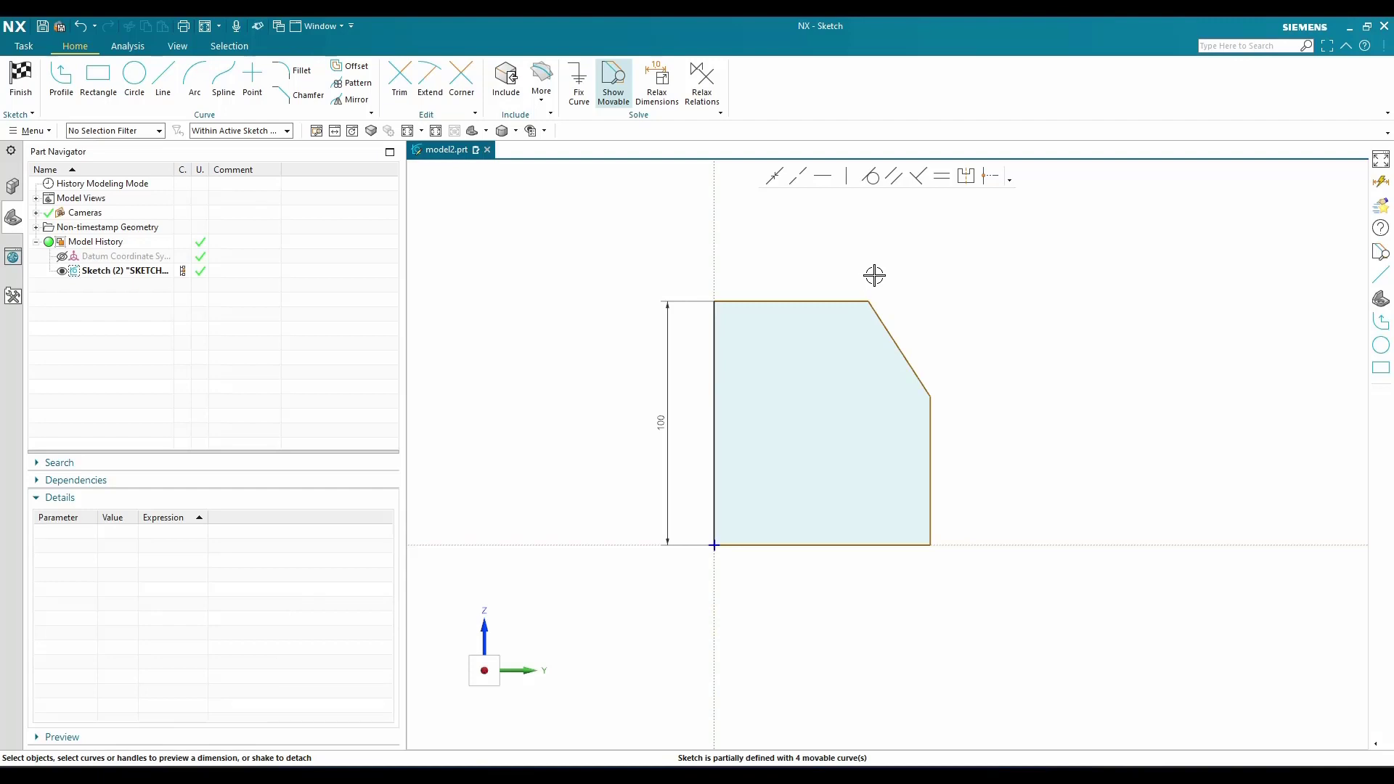
{"action": "left_click", "coordinate": [617, 96]}
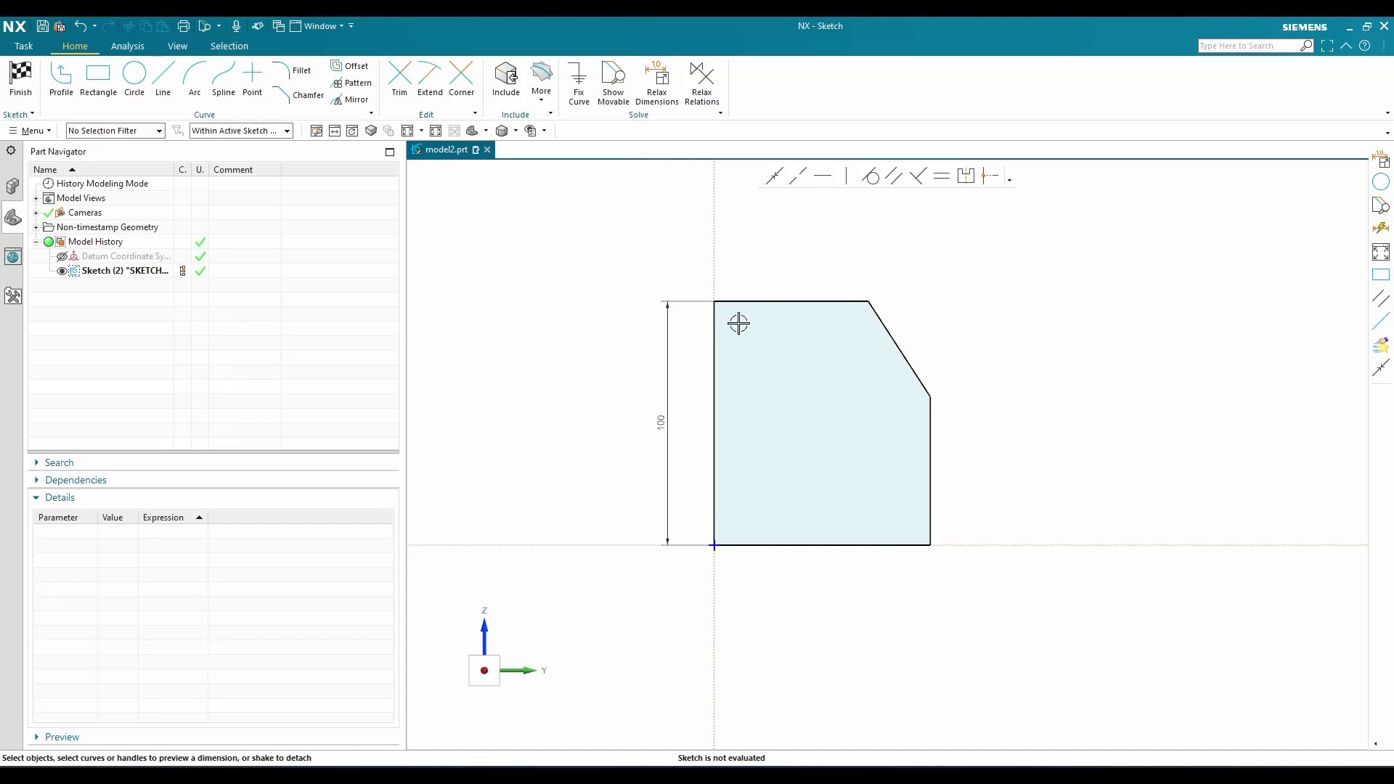
{"action": "left_click", "coordinate": [620, 94]}
{"action": "left_click", "coordinate": [621, 97]}
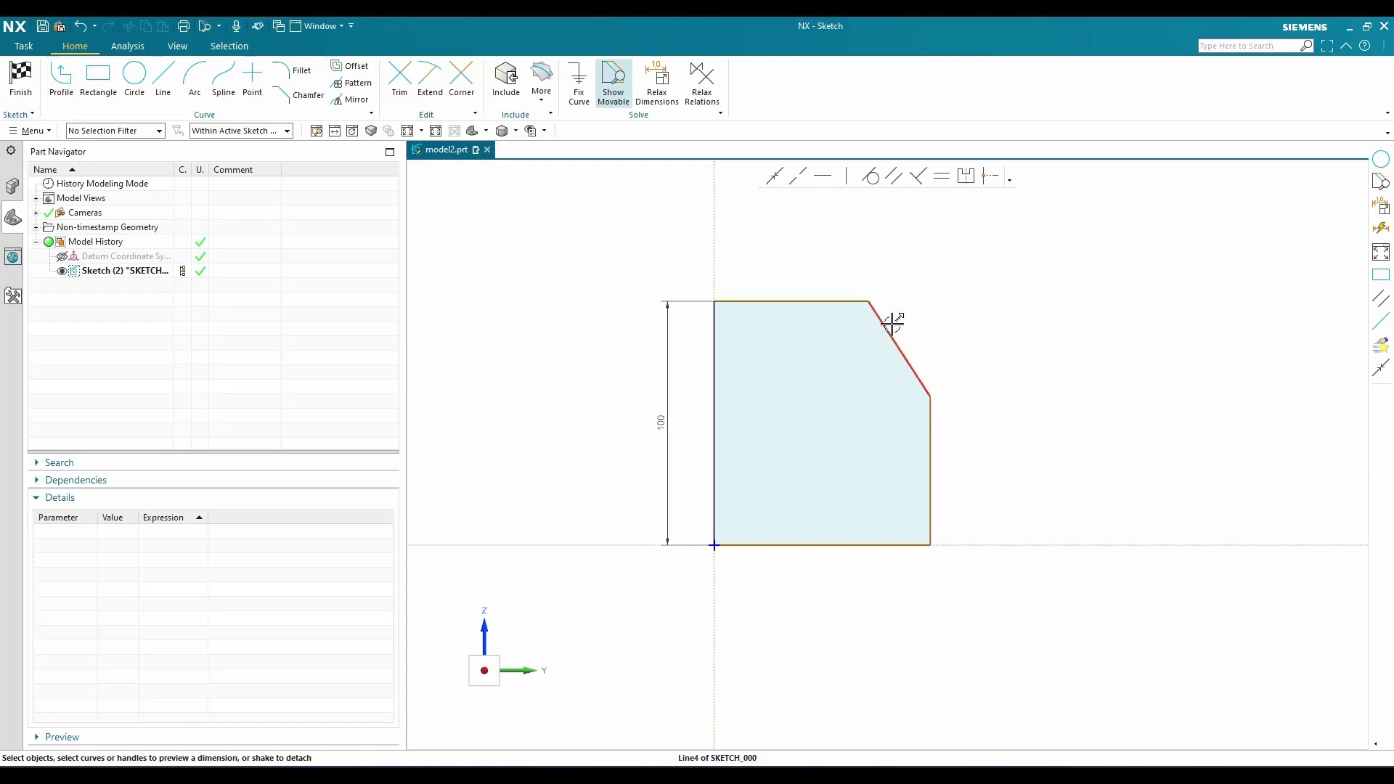
Shift the profile's slanted edge and its right vertical edge slightly outward freehand
{"action": "left_click_drag", "start_coordinate": [888, 323], "coordinate": [908, 342]}
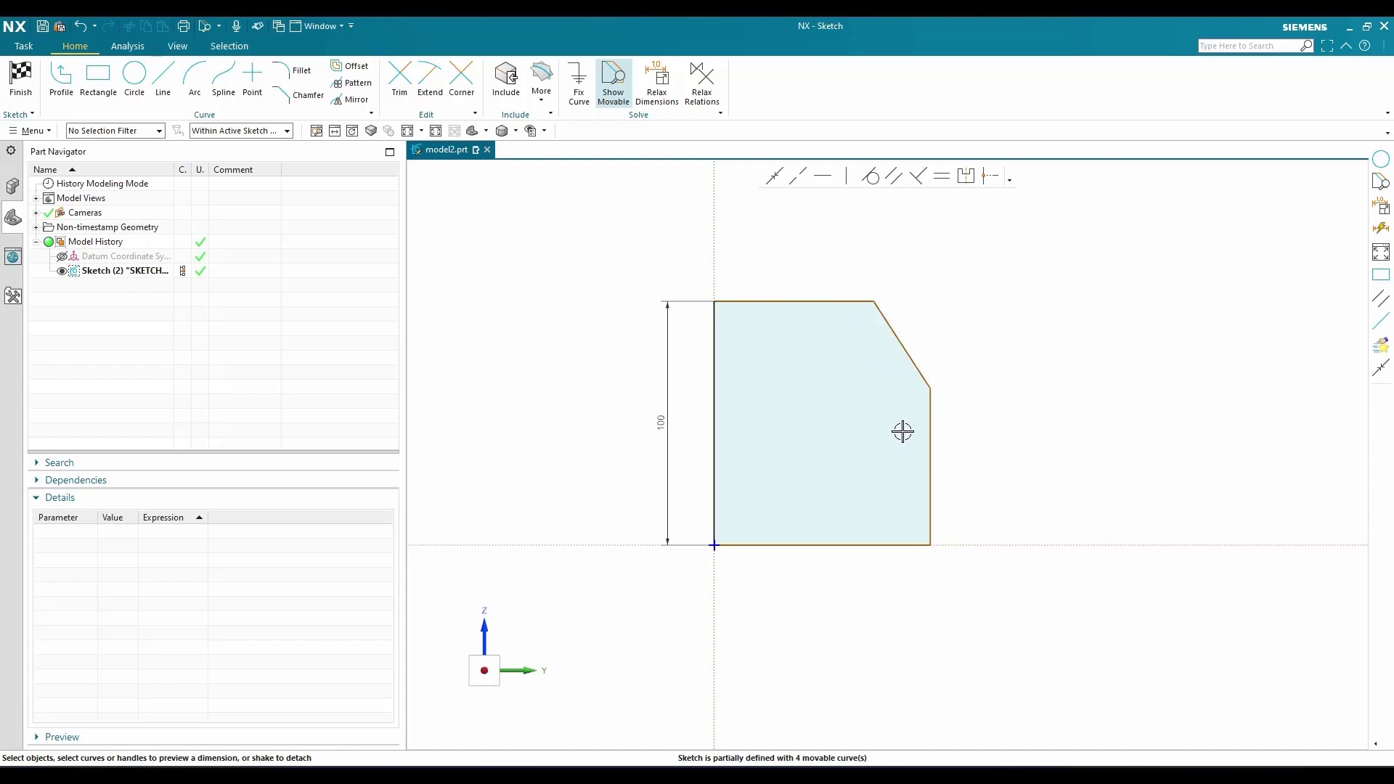
{"action": "mouse_move", "coordinate": [930, 465]}
{"action": "left_mouse_down"}
{"action": "mouse_move", "coordinate": [890, 467]}
{"action": "mouse_move", "coordinate": [934, 473]}
{"action": "left_mouse_up"}
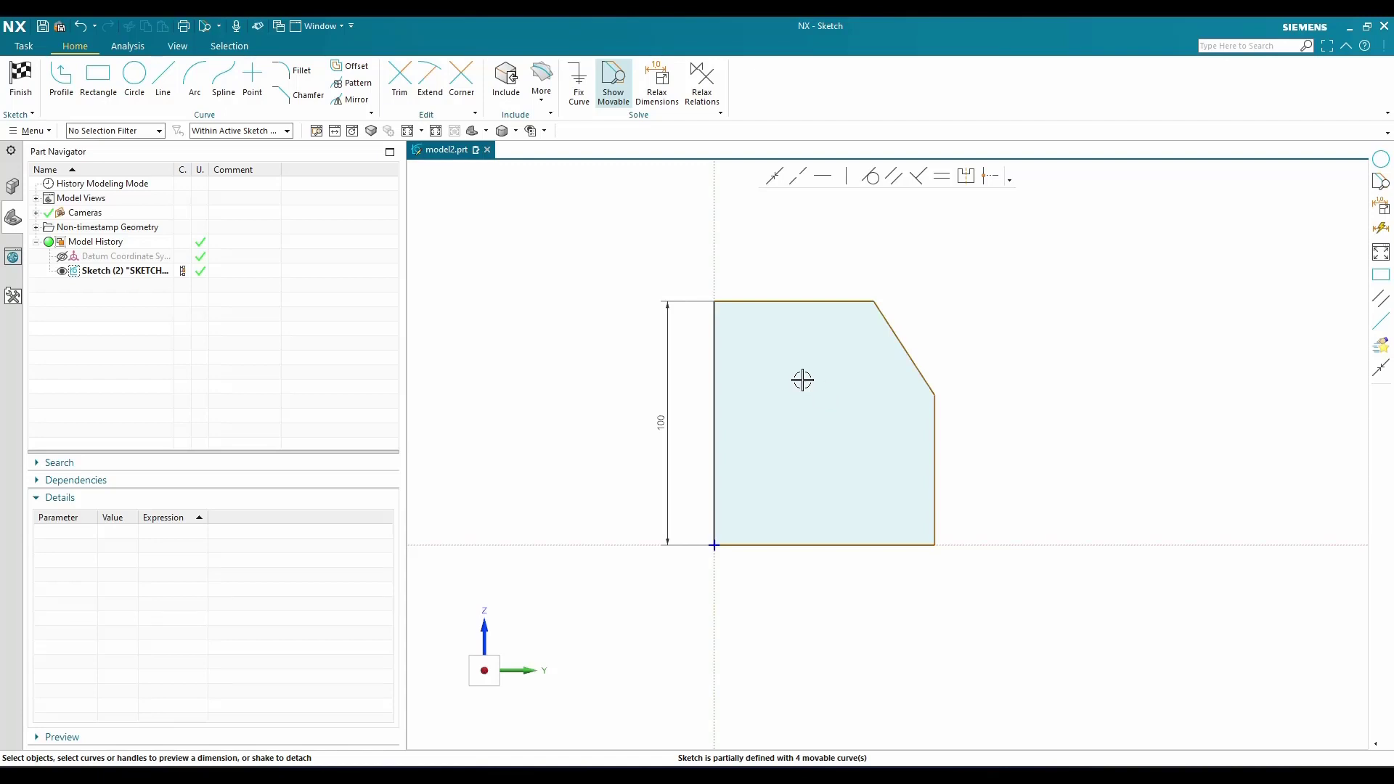
{"action": "left_click", "coordinate": [1023, 312]}
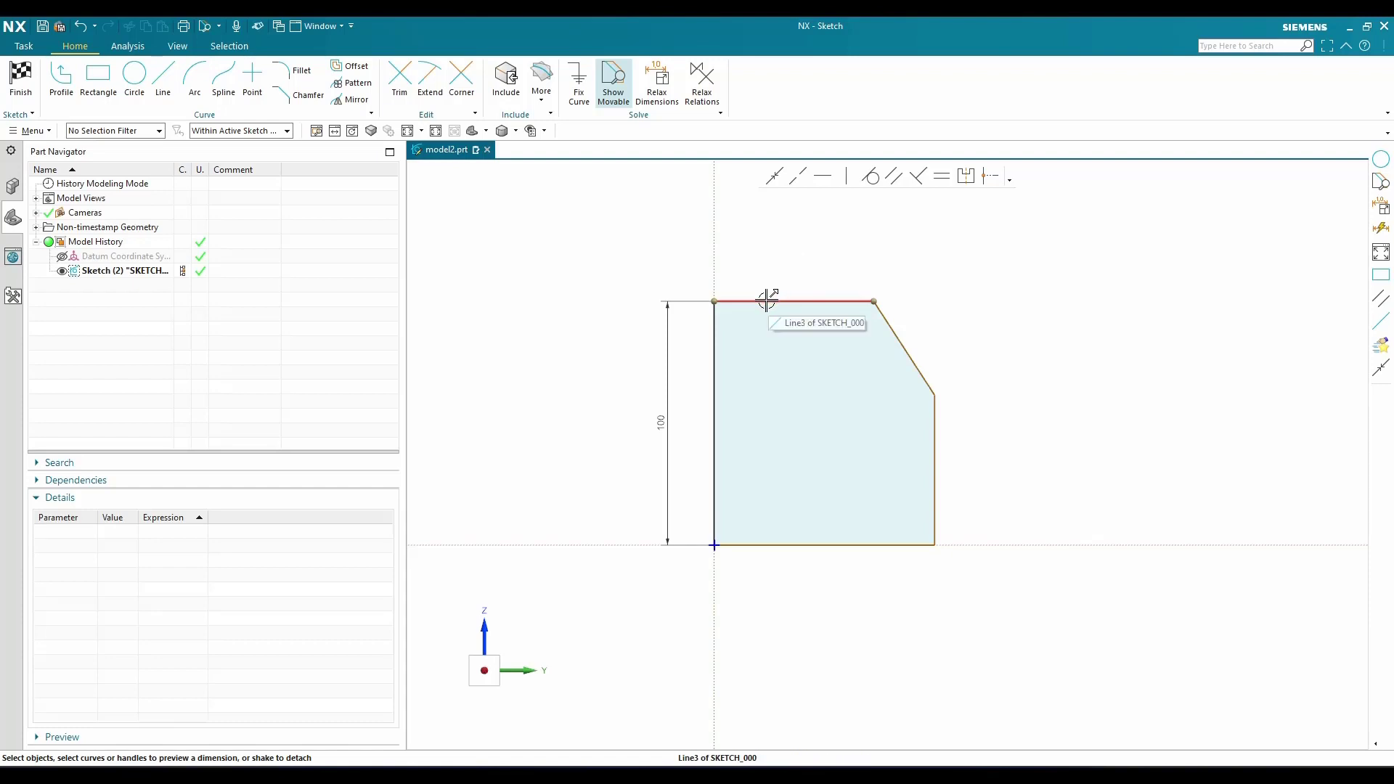
Dimension the profile's top horizontal edge as 65
{"action": "left_click", "coordinate": [768, 298]}
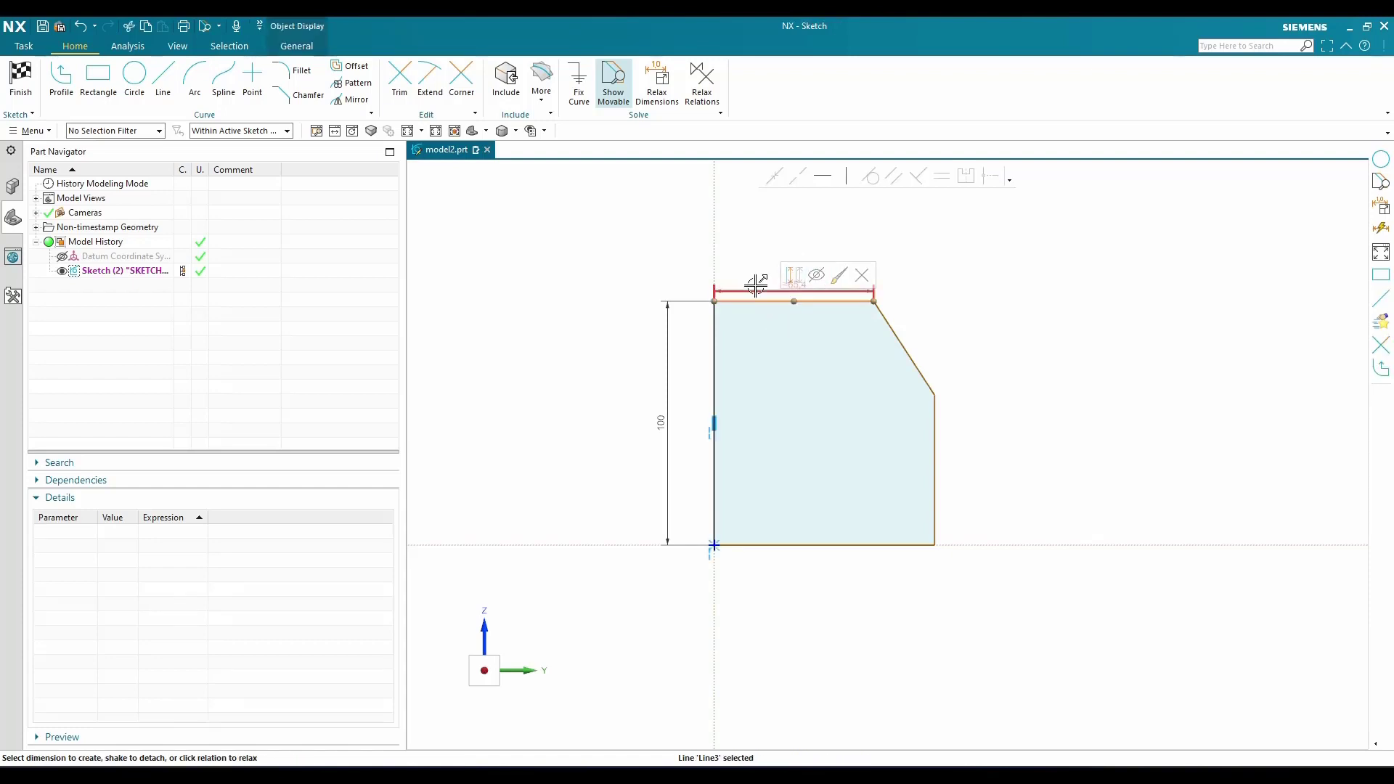
{"action": "left_click", "coordinate": [756, 286]}
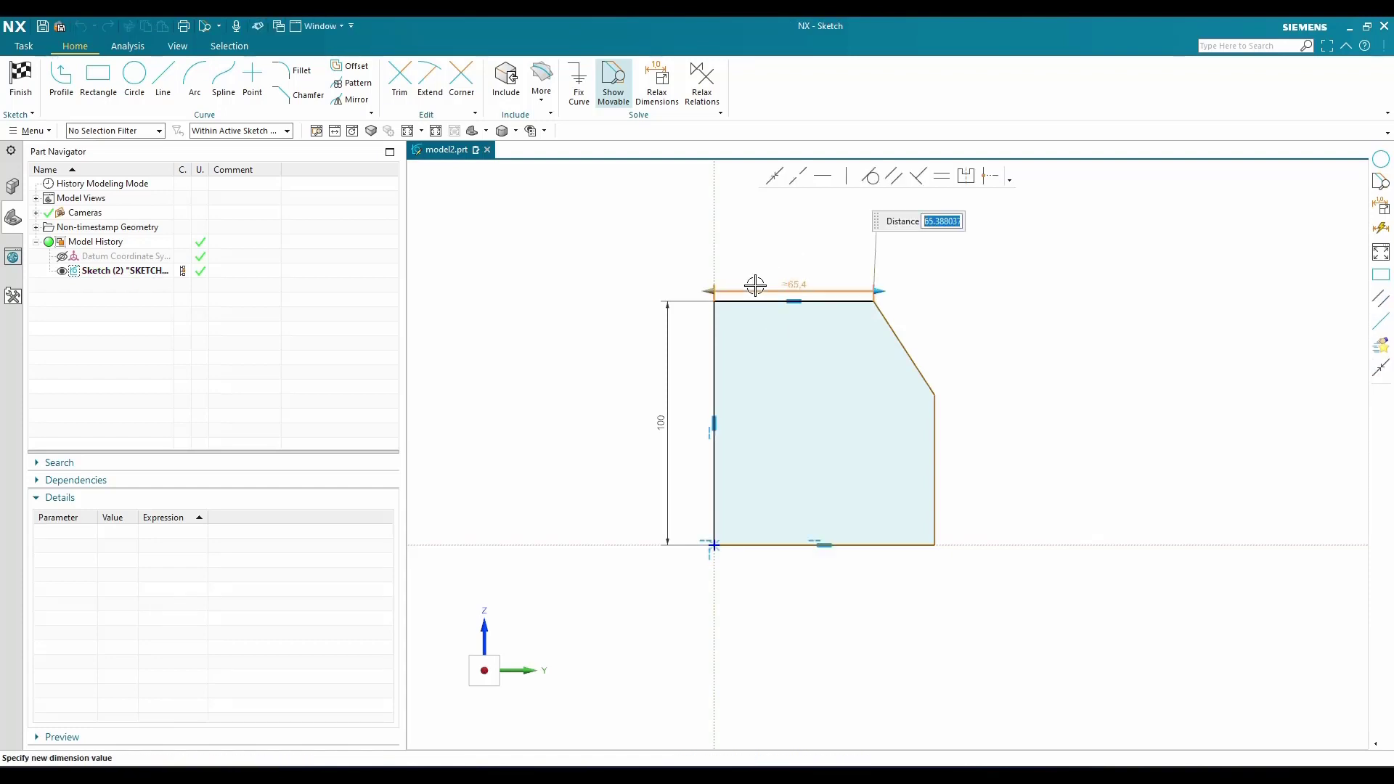
{"action": "type", "text": "65"}
{"action": "left_click", "coordinate": [956, 347]}
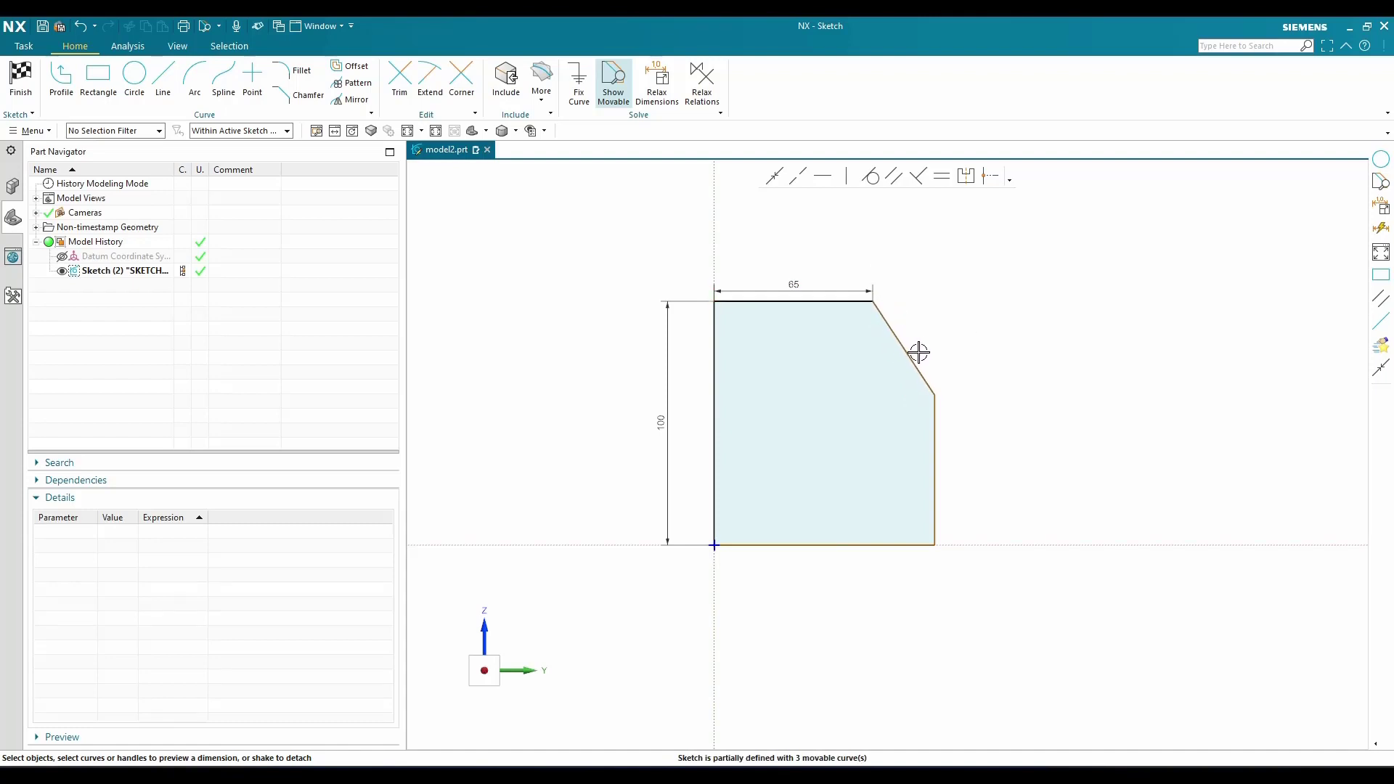
Add a vertical dimension of 40 across the height of the profile's slanted edge
{"action": "left_click", "coordinate": [886, 324]}
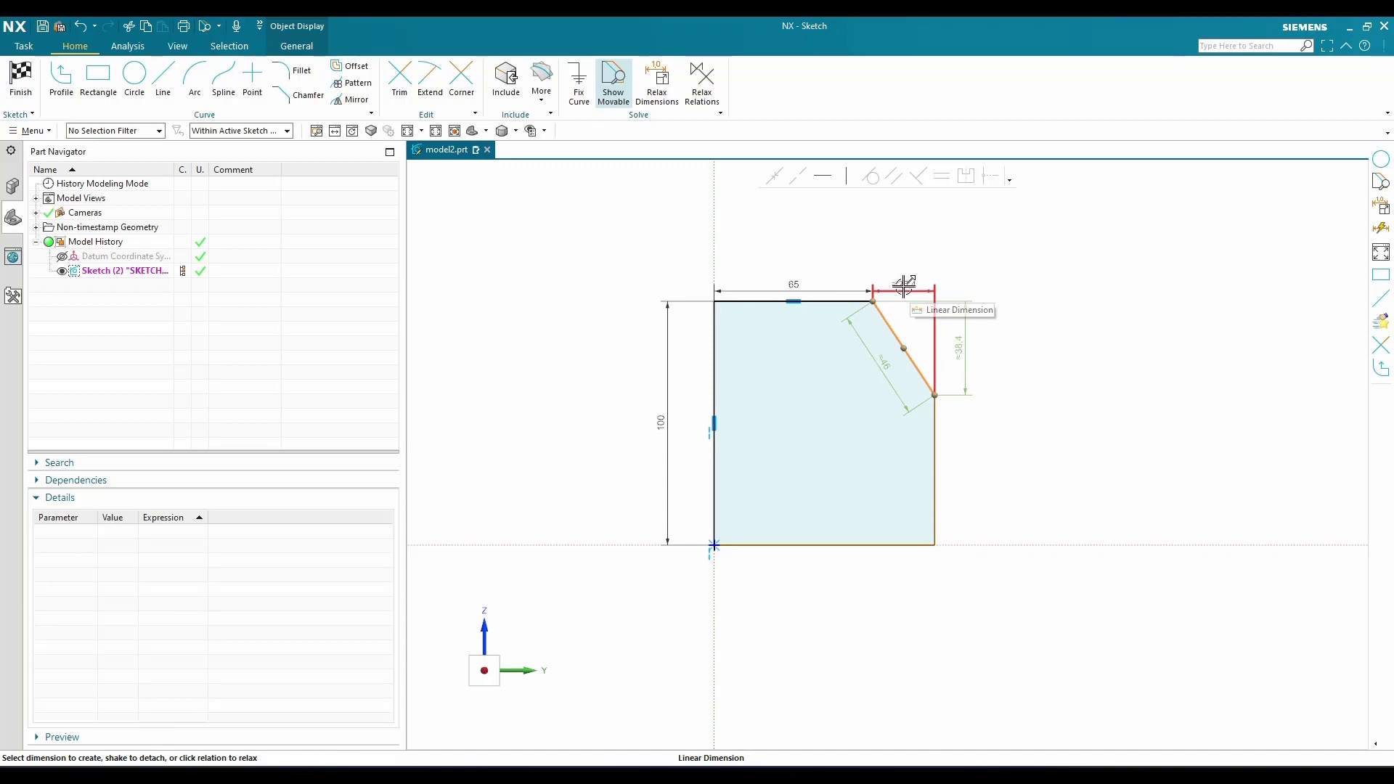
{"action": "left_click", "coordinate": [962, 347]}
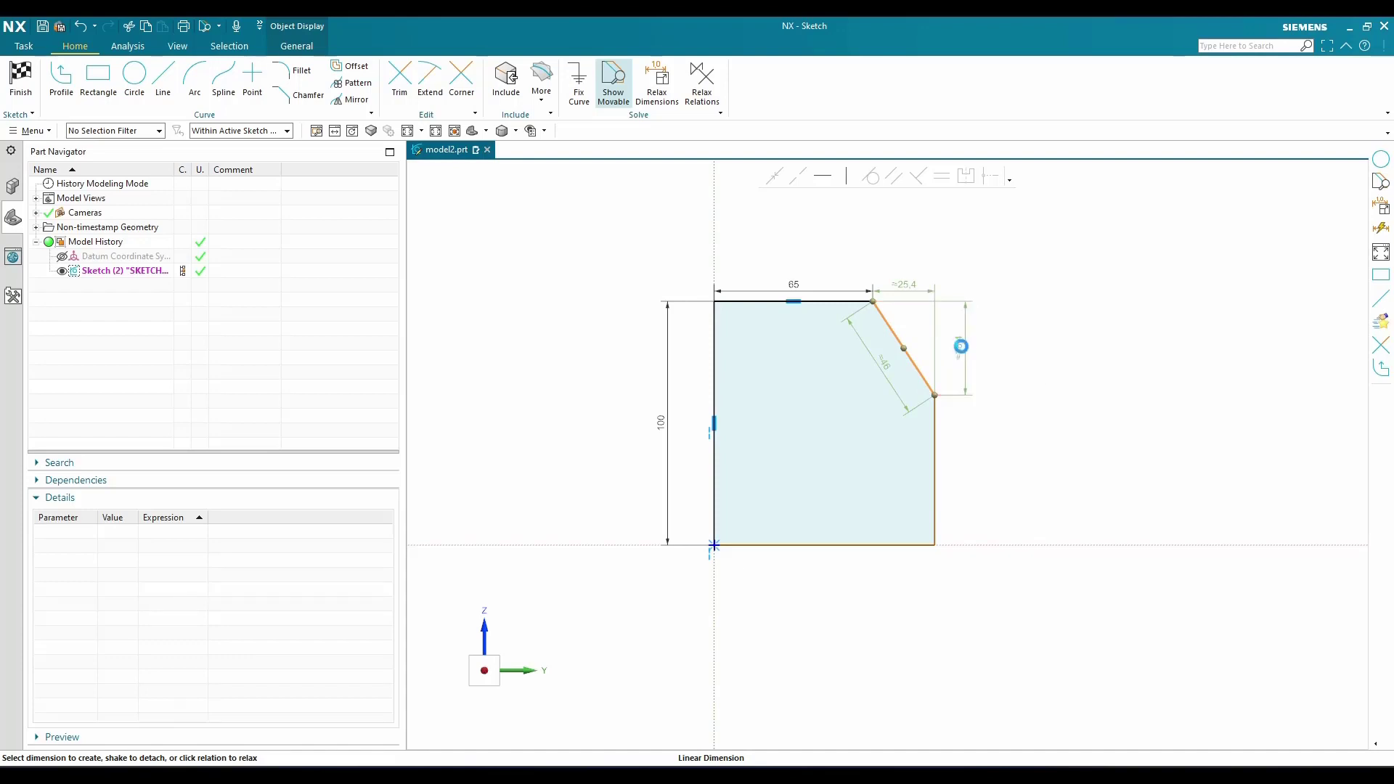
{"action": "type", "text": "40"}
{"action": "key", "text": "Return"}
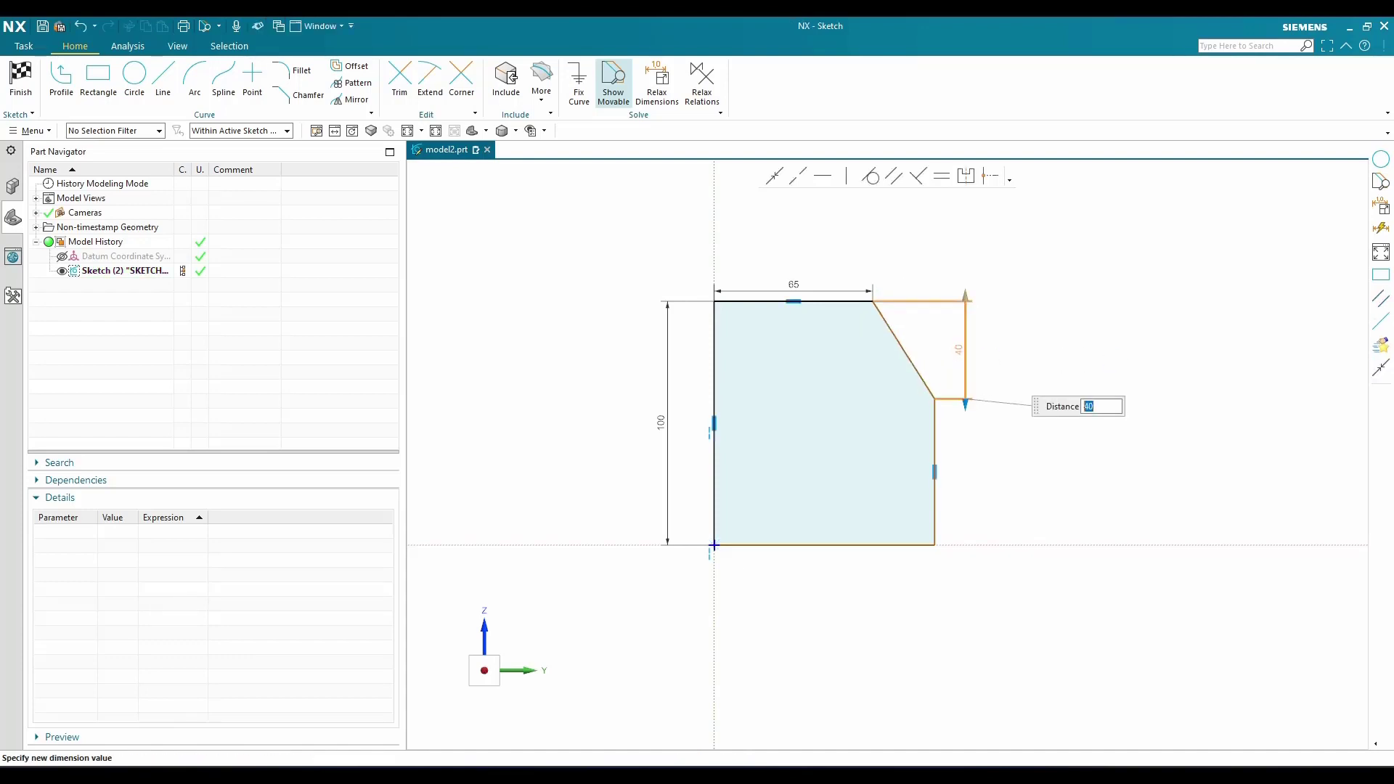
{"action": "left_click", "coordinate": [1178, 477]}
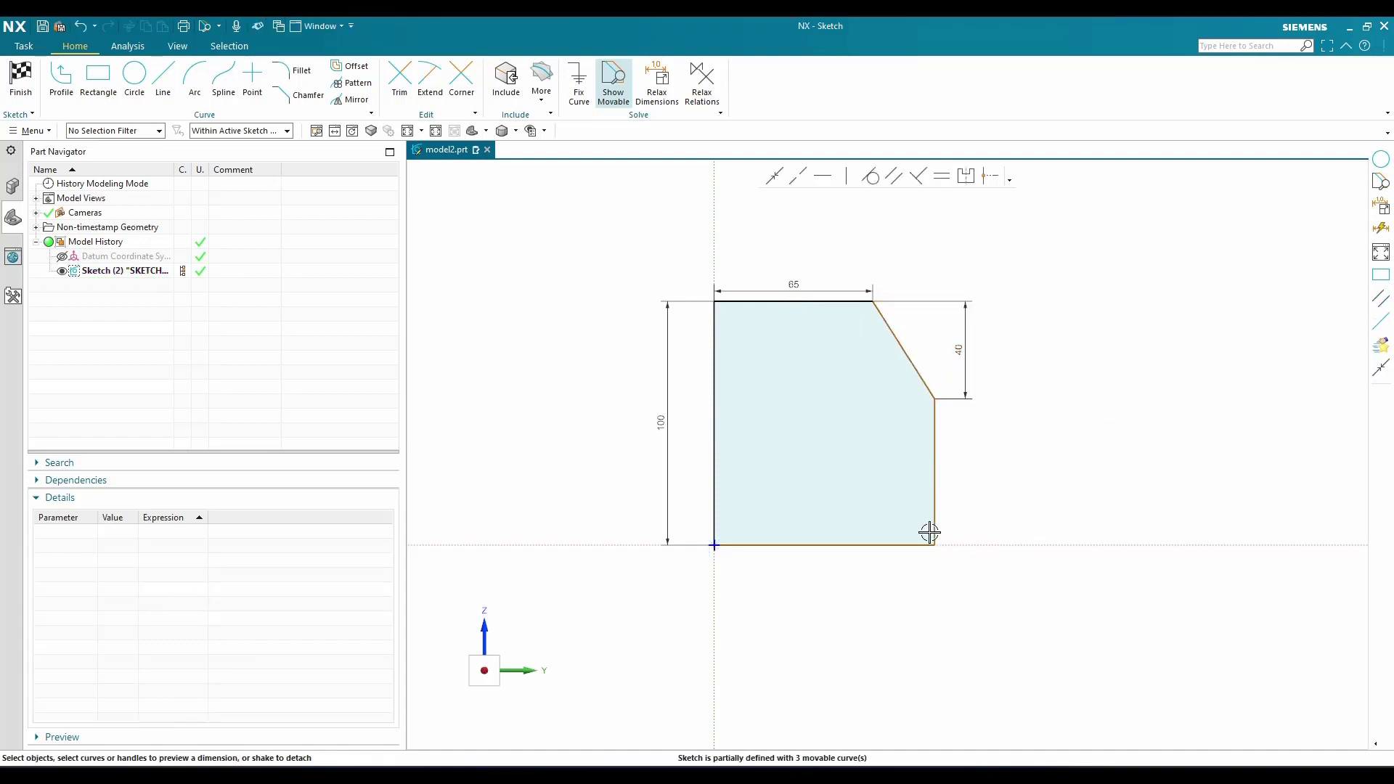
Dimension the profile's right vertical edge as 60
{"action": "left_click", "coordinate": [936, 465]}
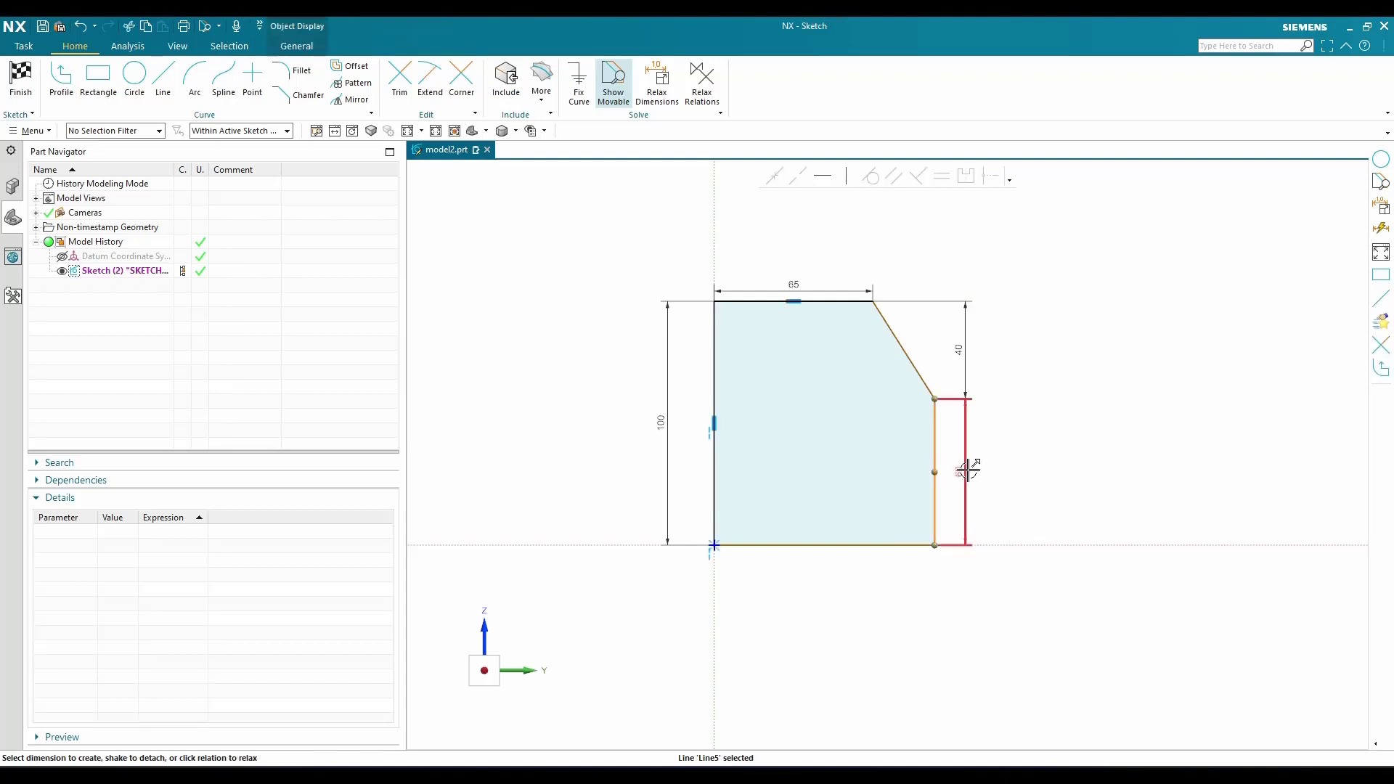
{"action": "left_click", "coordinate": [975, 475]}
{"action": "type", "text": "60"}
{"action": "key", "text": "Return"}
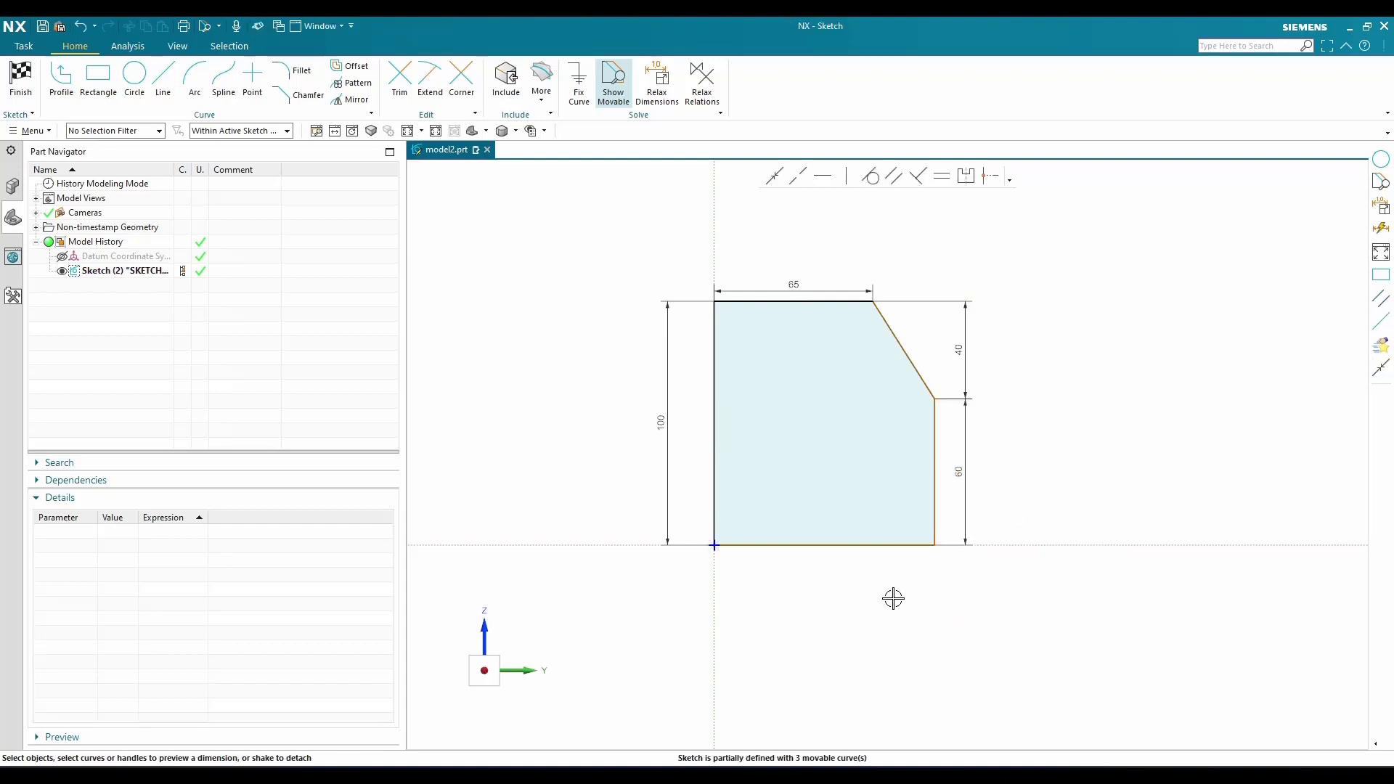
Dimension the profile's bottom horizontal edge as 90
{"action": "scroll", "coordinate": [901, 598], "scroll_direction": "down", "scroll_amount": 1}
{"action": "scroll", "coordinate": [943, 600], "scroll_direction": "up", "scroll_amount": 2}
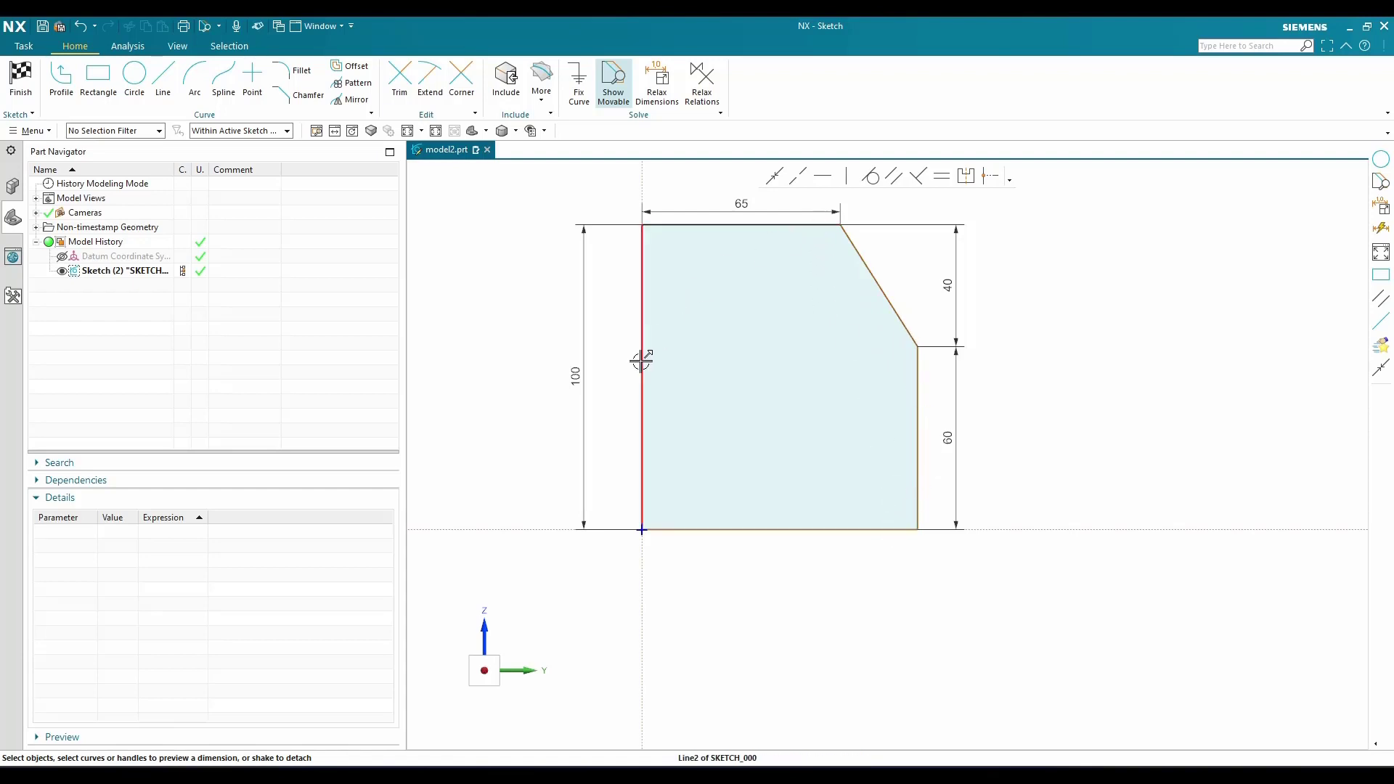
{"action": "scroll", "coordinate": [862, 433], "scroll_direction": "down", "scroll_amount": 2}
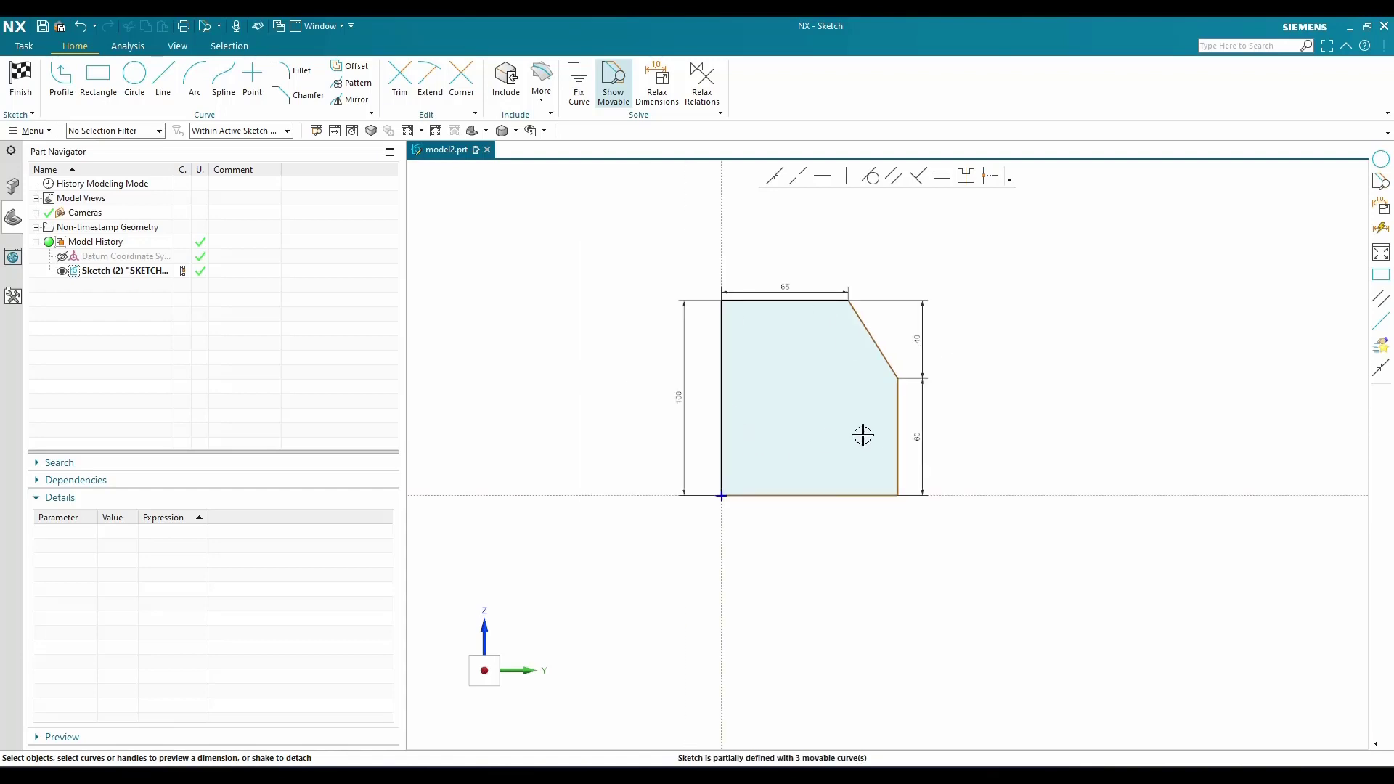
{"action": "scroll", "coordinate": [886, 356], "scroll_direction": "up", "scroll_amount": 1}
{"action": "left_click", "coordinate": [834, 531]}
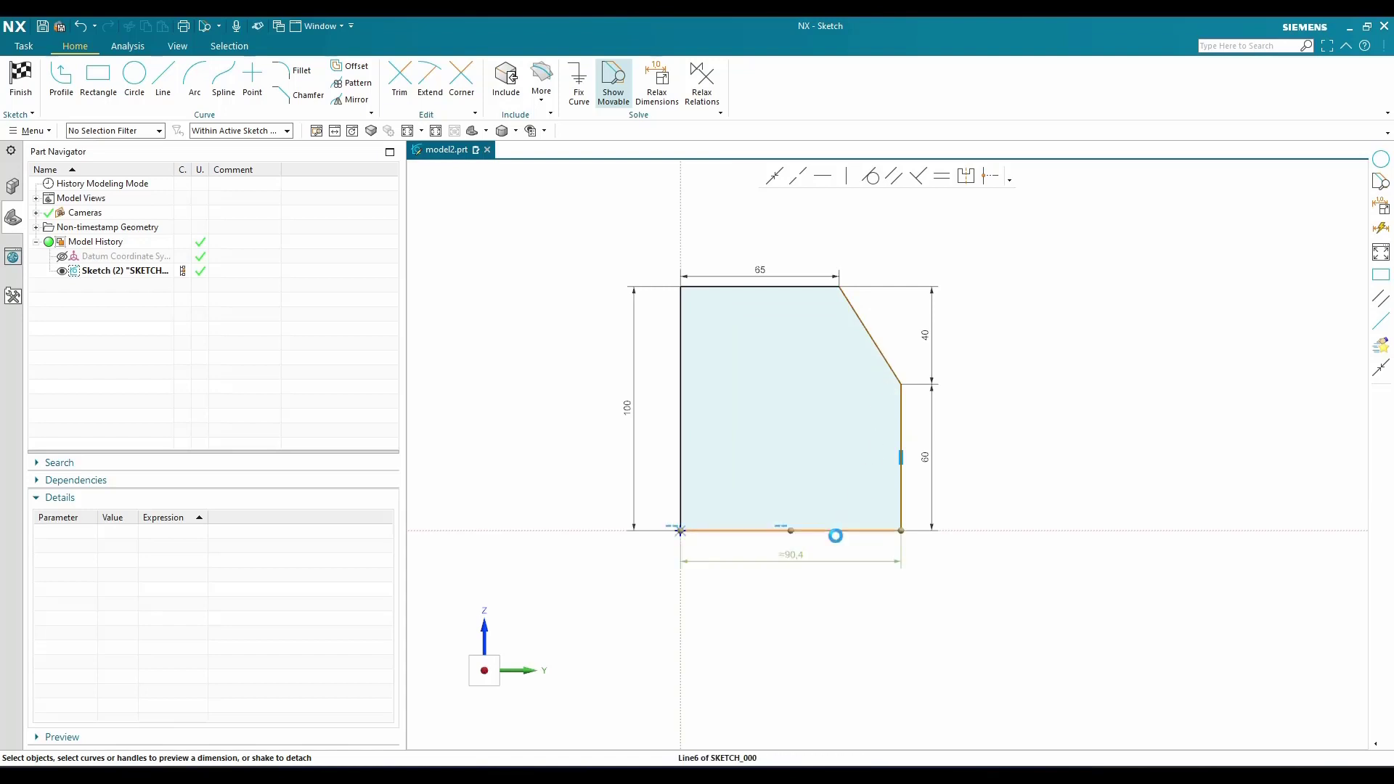
{"action": "left_click", "coordinate": [800, 559]}
{"action": "type", "text": "9"}
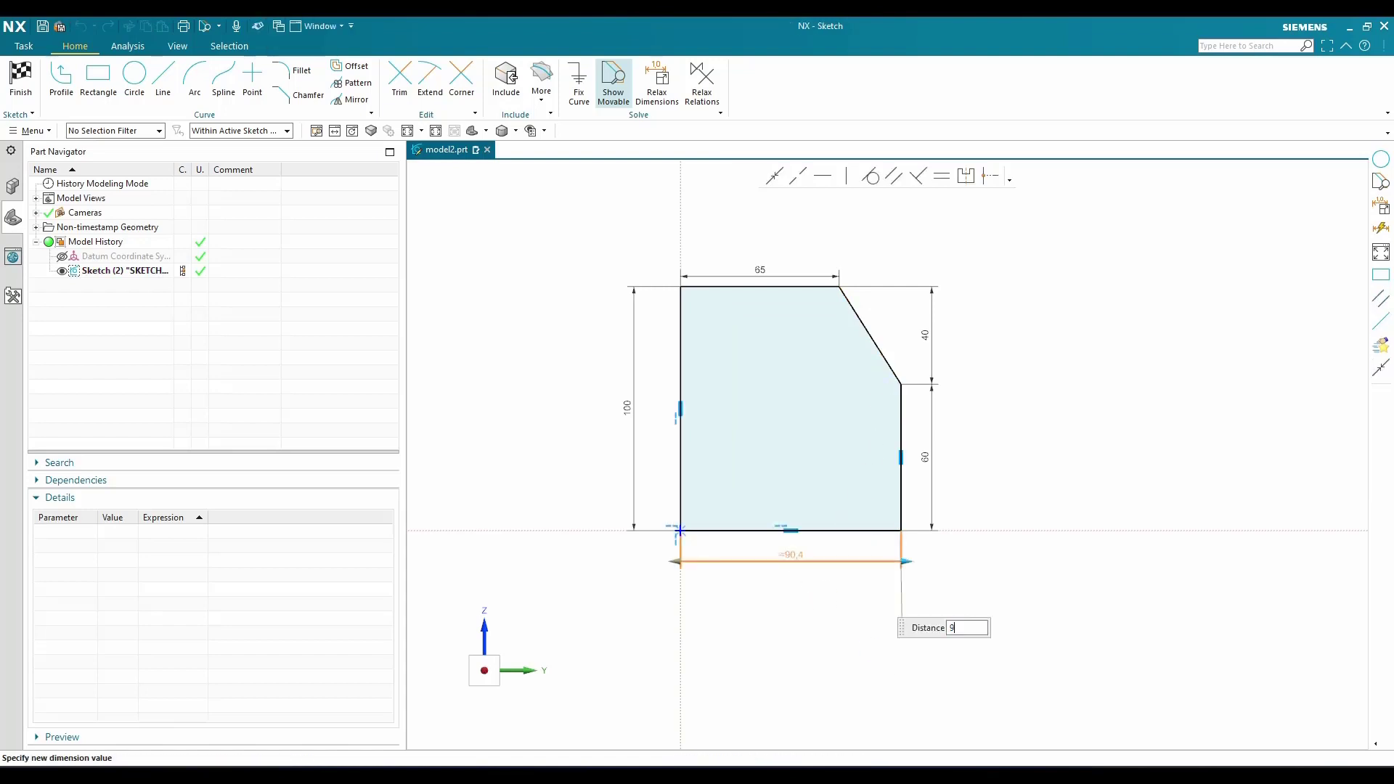
{"action": "type", "text": "0"}
{"action": "key", "text": "Return"}
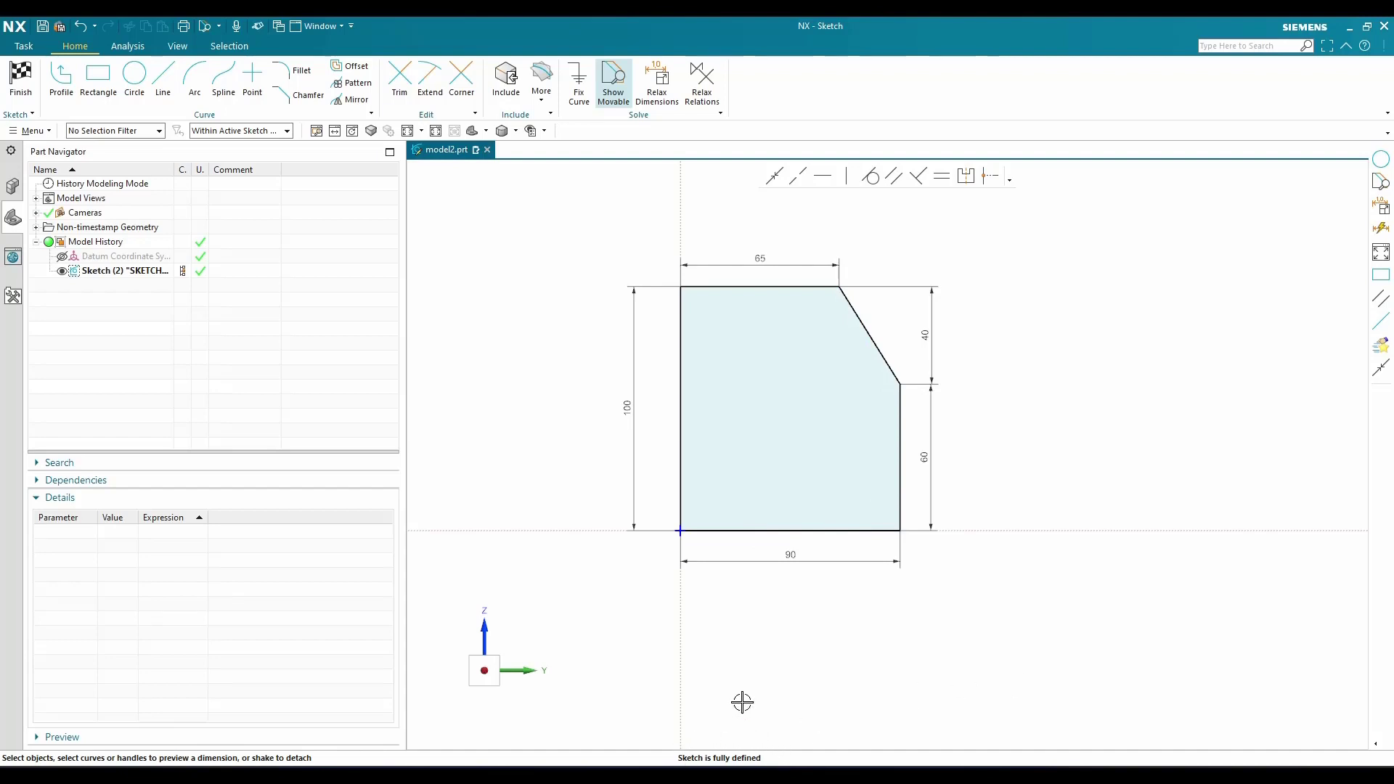
{"action": "left_click", "coordinate": [823, 632]}
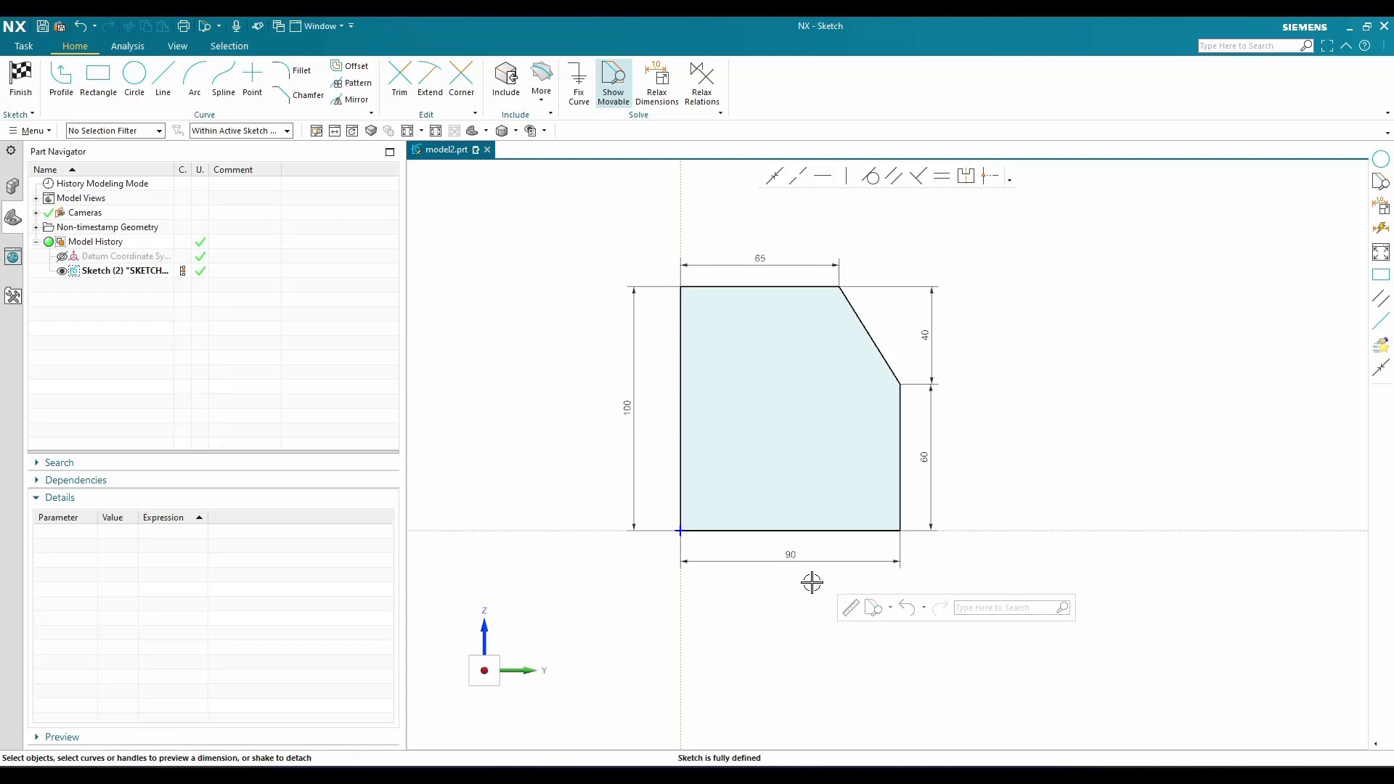
Draw a freehand line from the profile's top-left corner down and outward to the left, about 44° from the vertical edge
{"action": "left_click", "coordinate": [159, 94]}
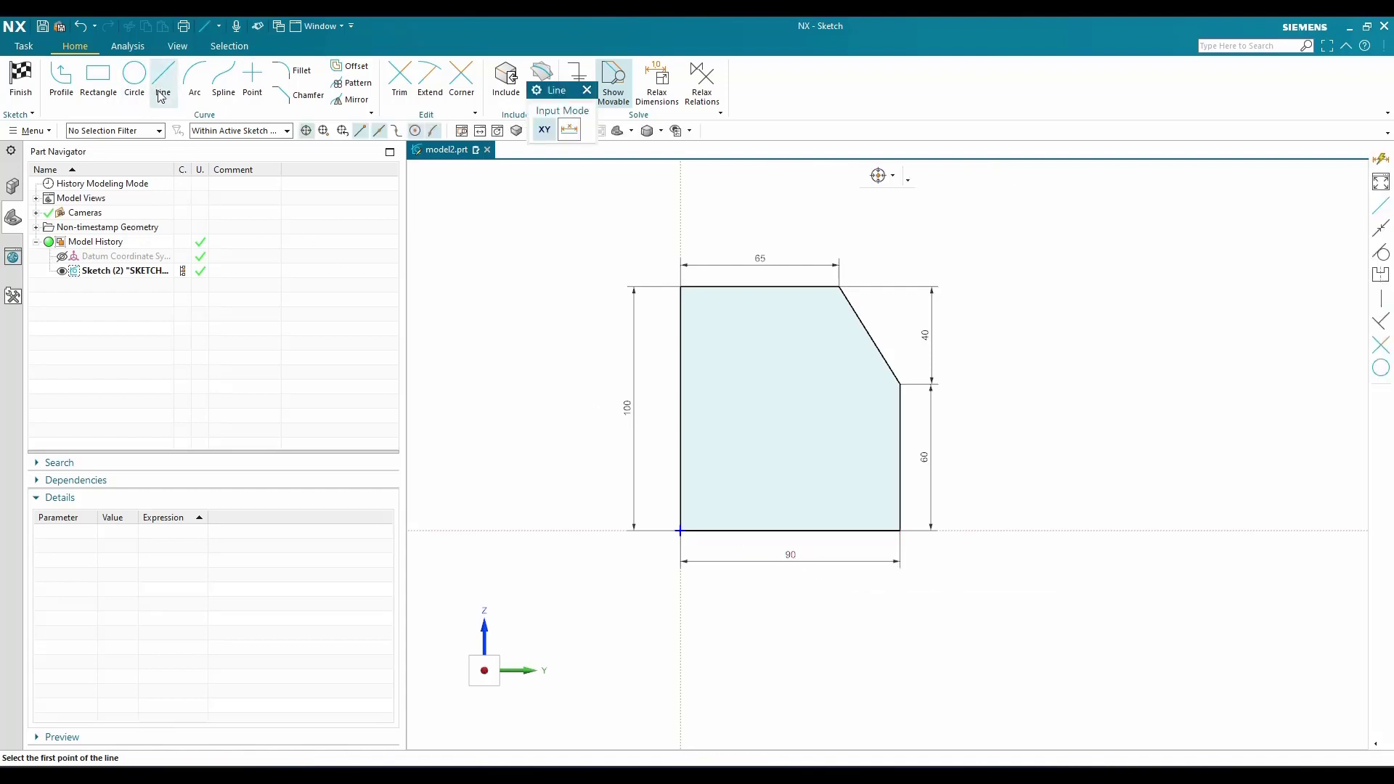
{"action": "left_click", "coordinate": [681, 287]}
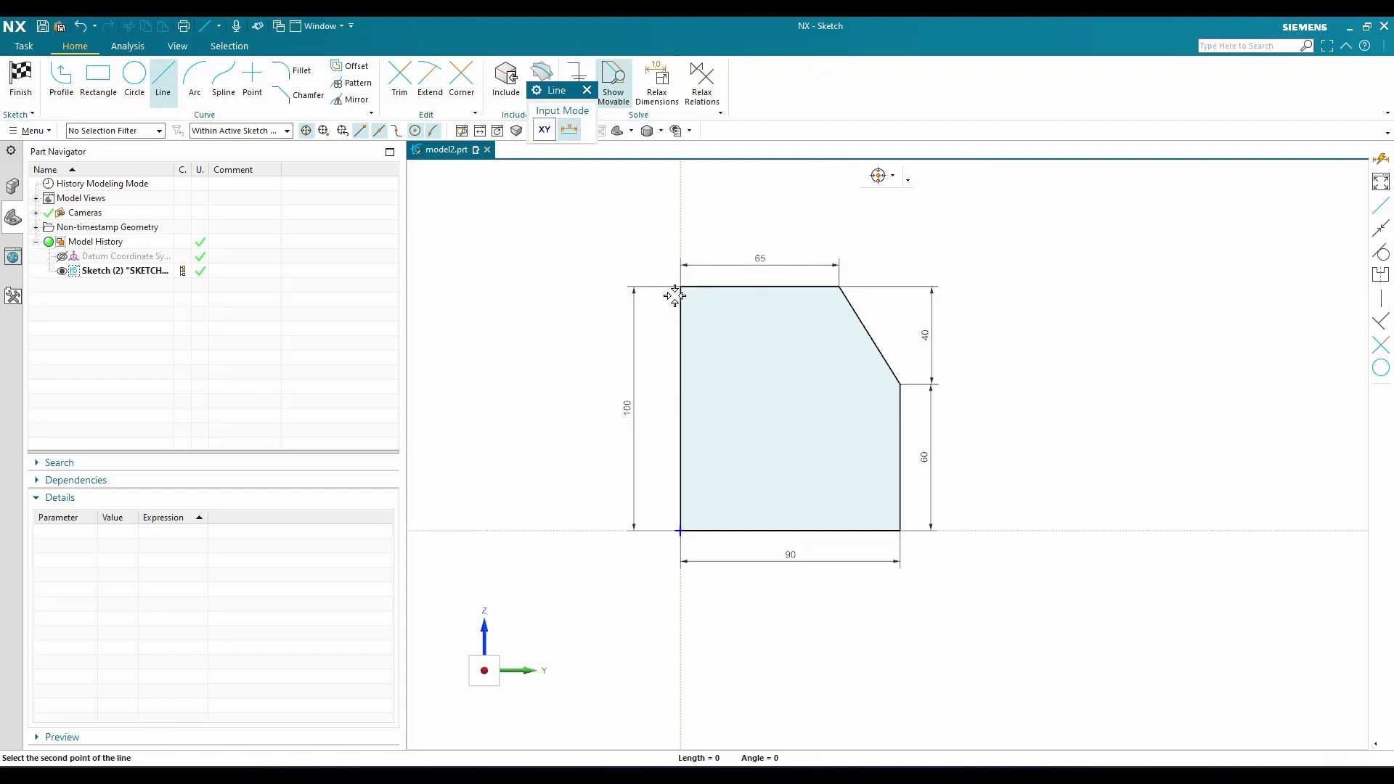
{"action": "left_click", "coordinate": [517, 456]}
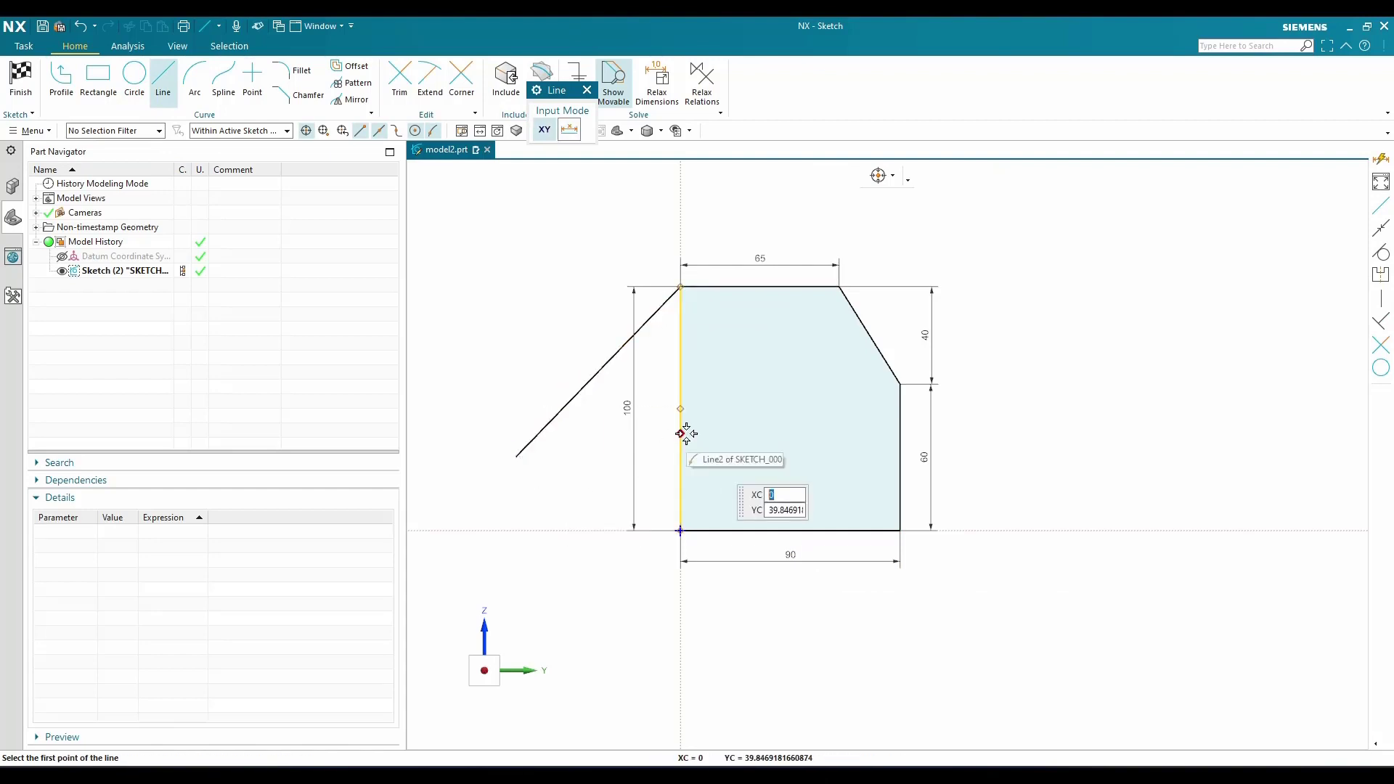
{"action": "key", "text": "Escape"}
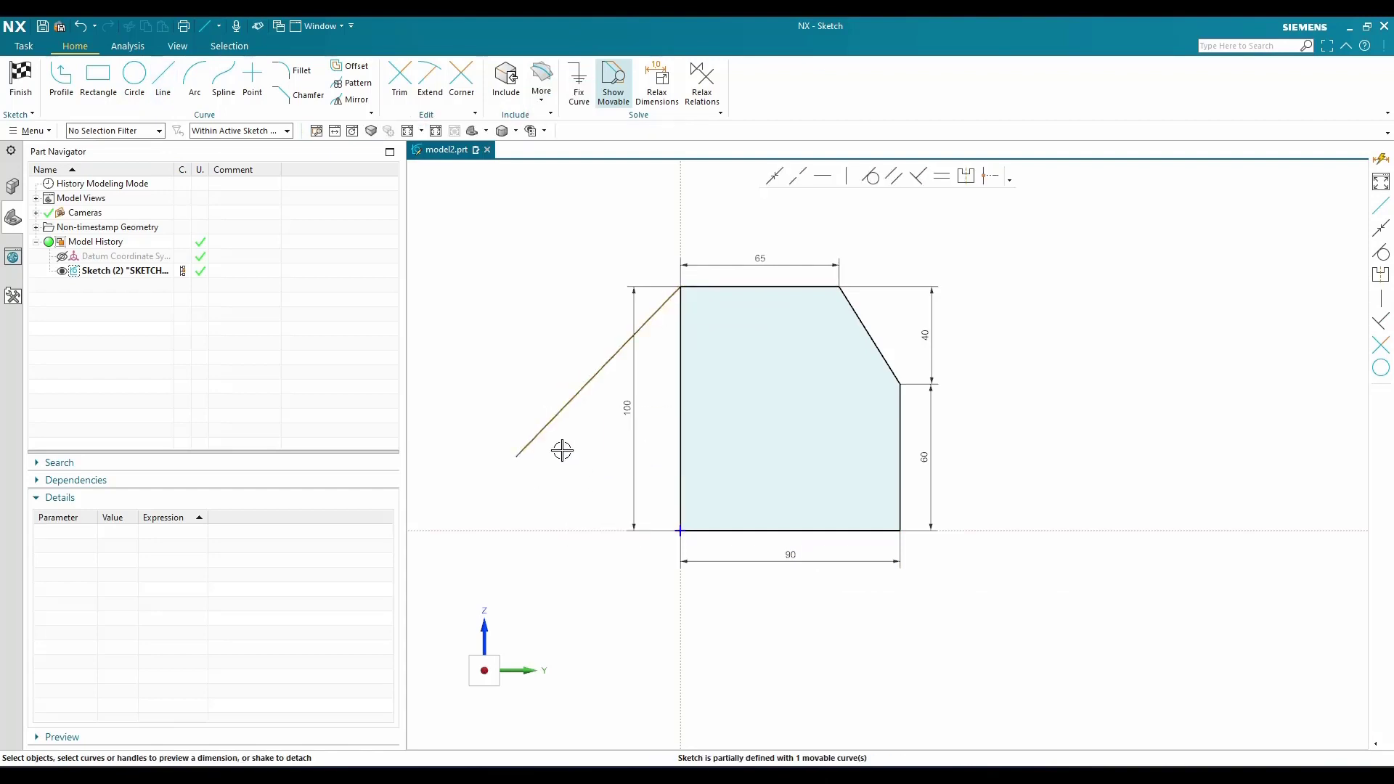
Add an angular dimension of 45° between the profile's left vertical edge and the outer slanted line
{"action": "scroll", "coordinate": [622, 438], "scroll_direction": "down", "scroll_amount": 2}
{"action": "scroll", "coordinate": [595, 452], "scroll_direction": "up", "scroll_amount": 2}
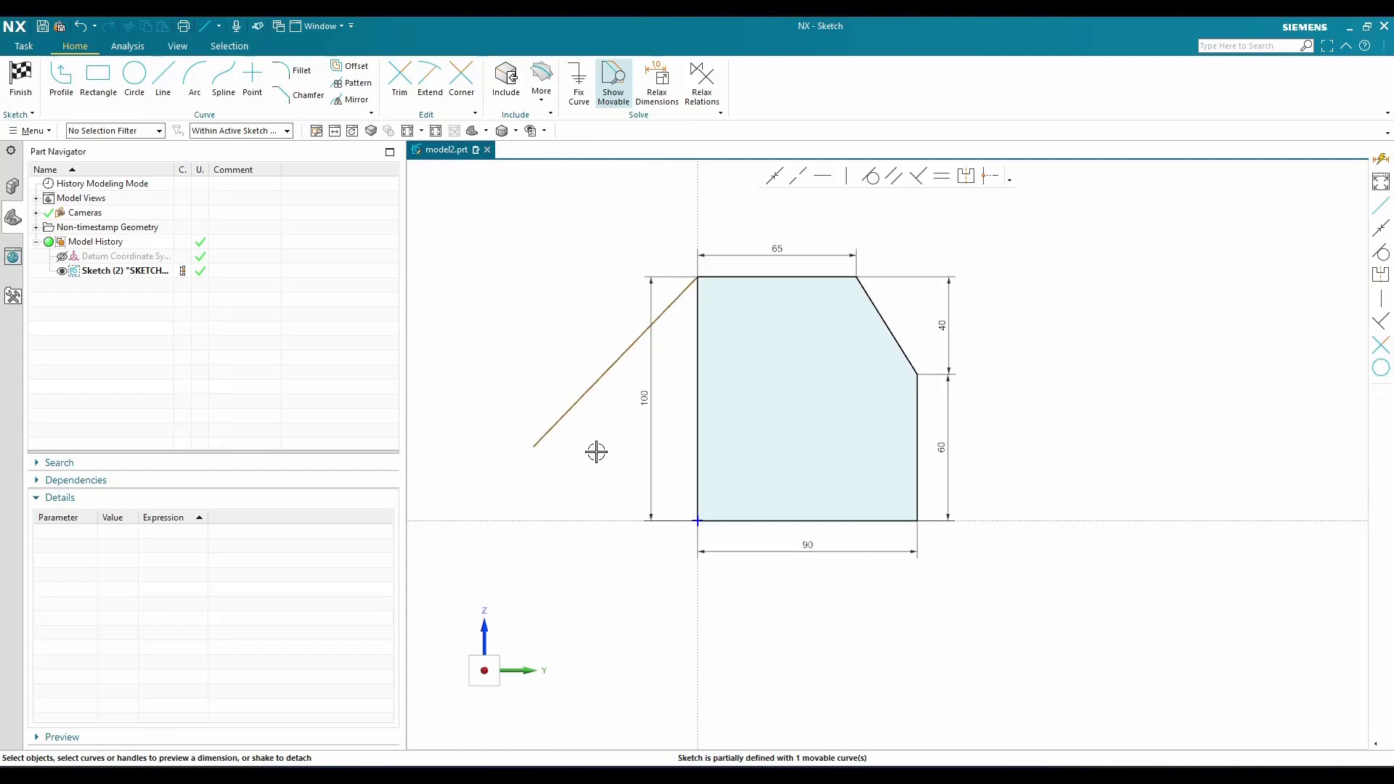
{"action": "left_click", "coordinate": [698, 438]}
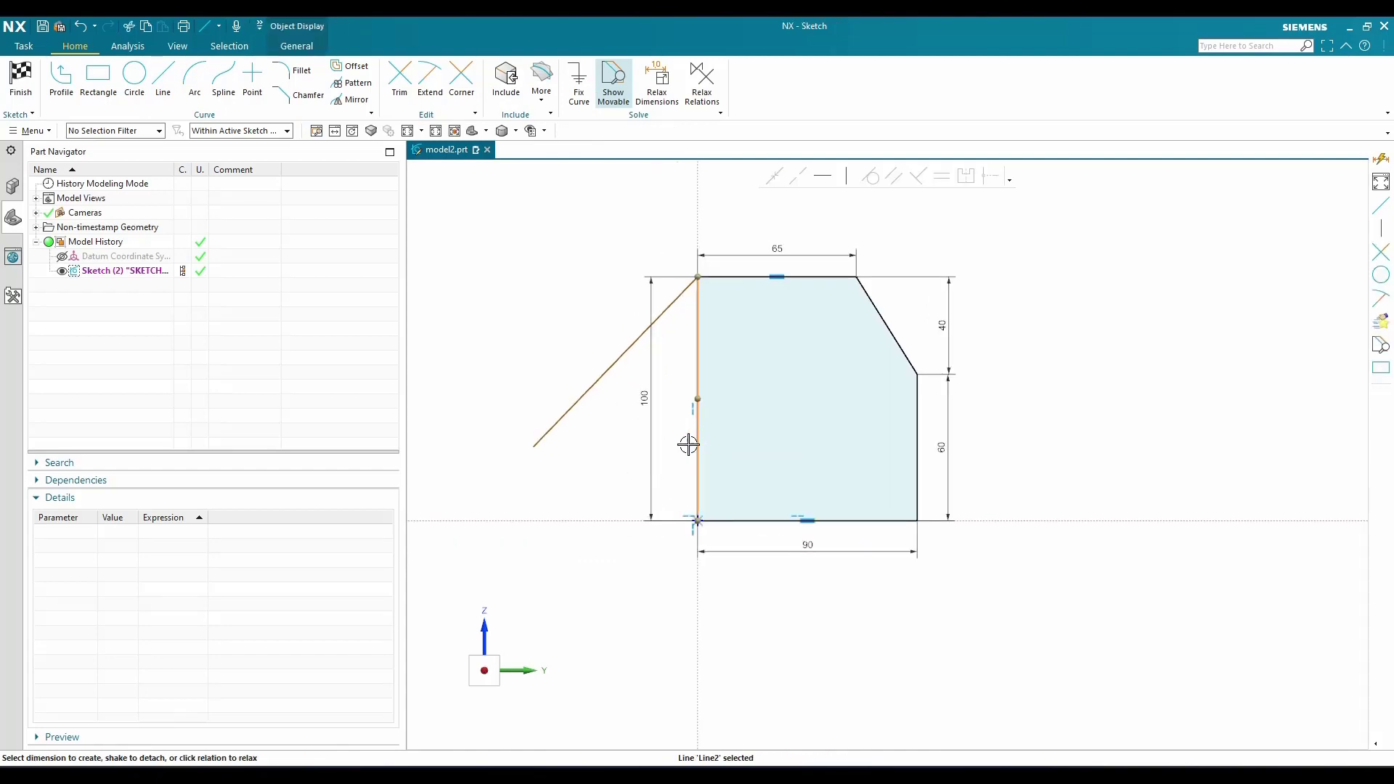
{"action": "left_click", "coordinate": [562, 415]}
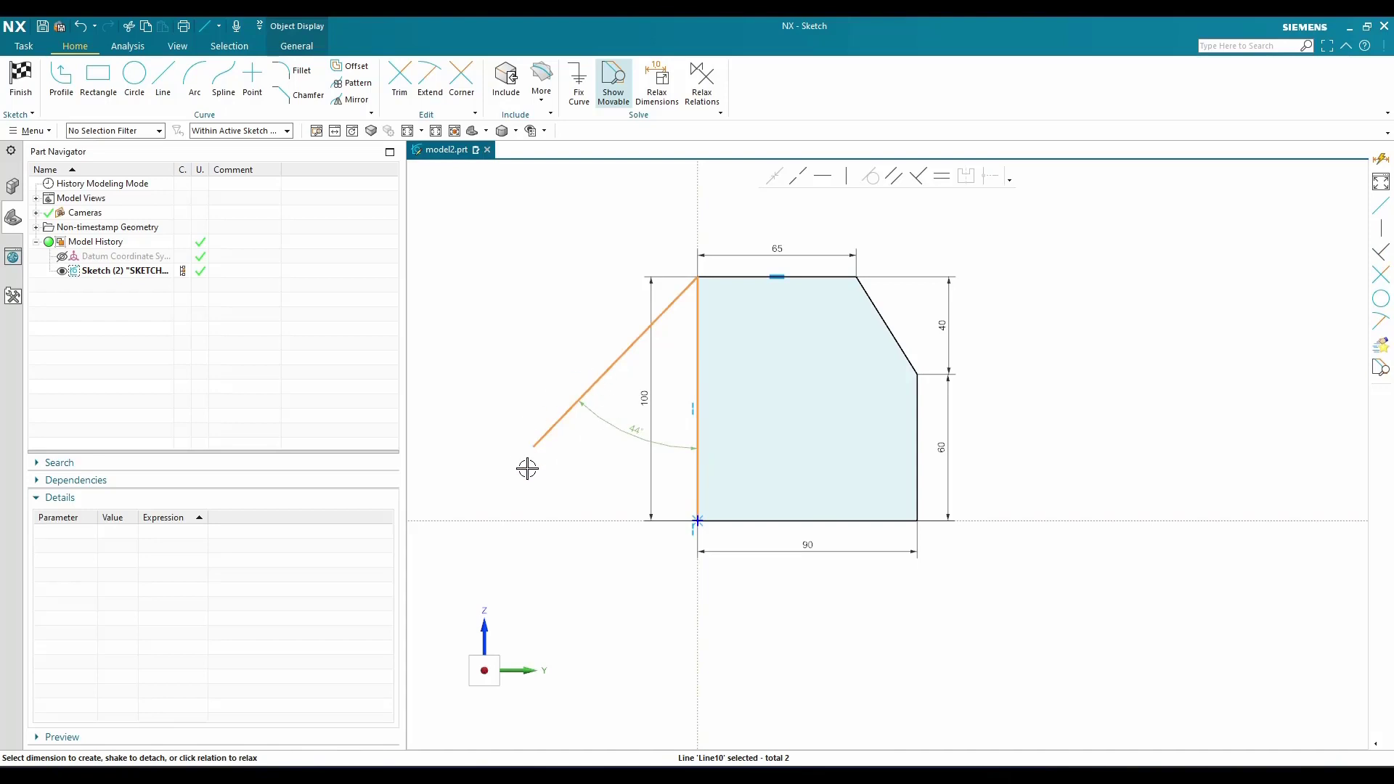
{"action": "left_click", "coordinate": [631, 432]}
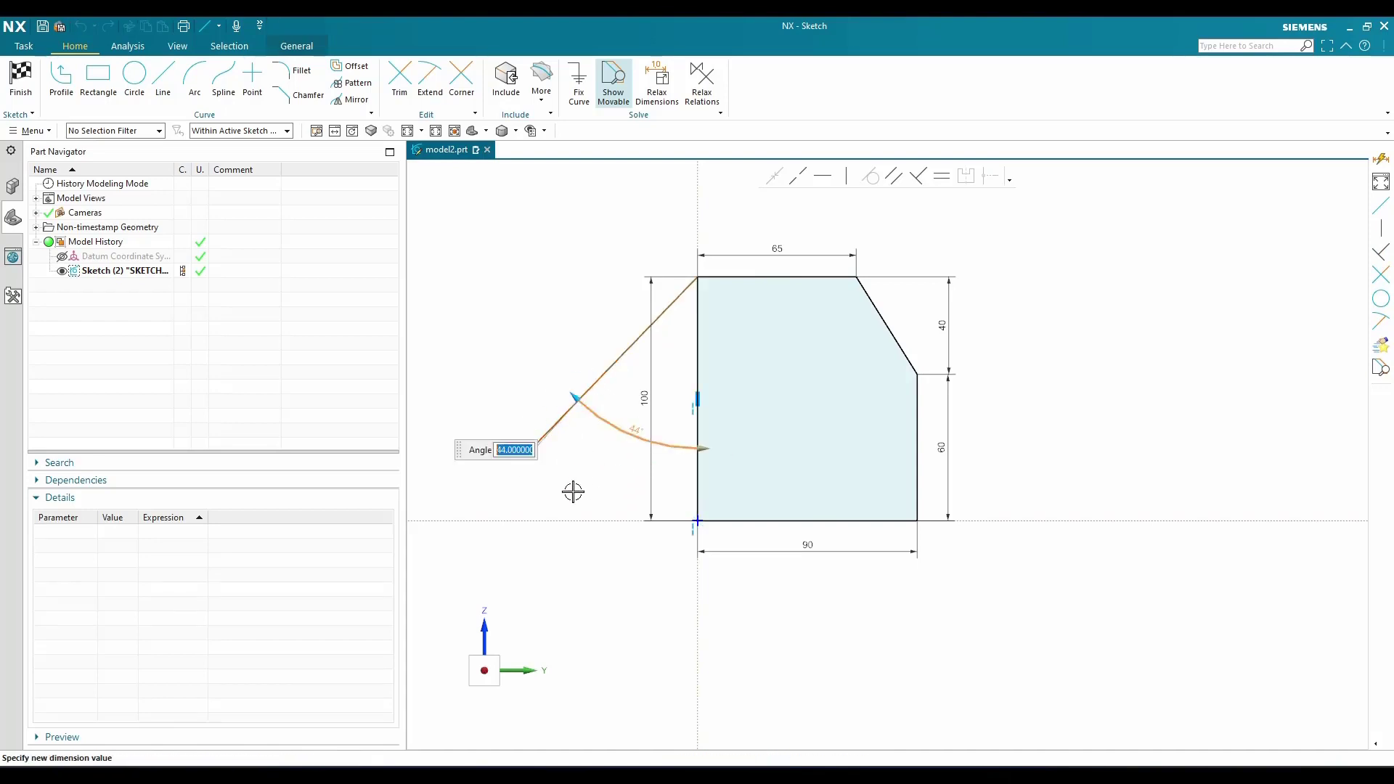
{"action": "type", "text": "45"}
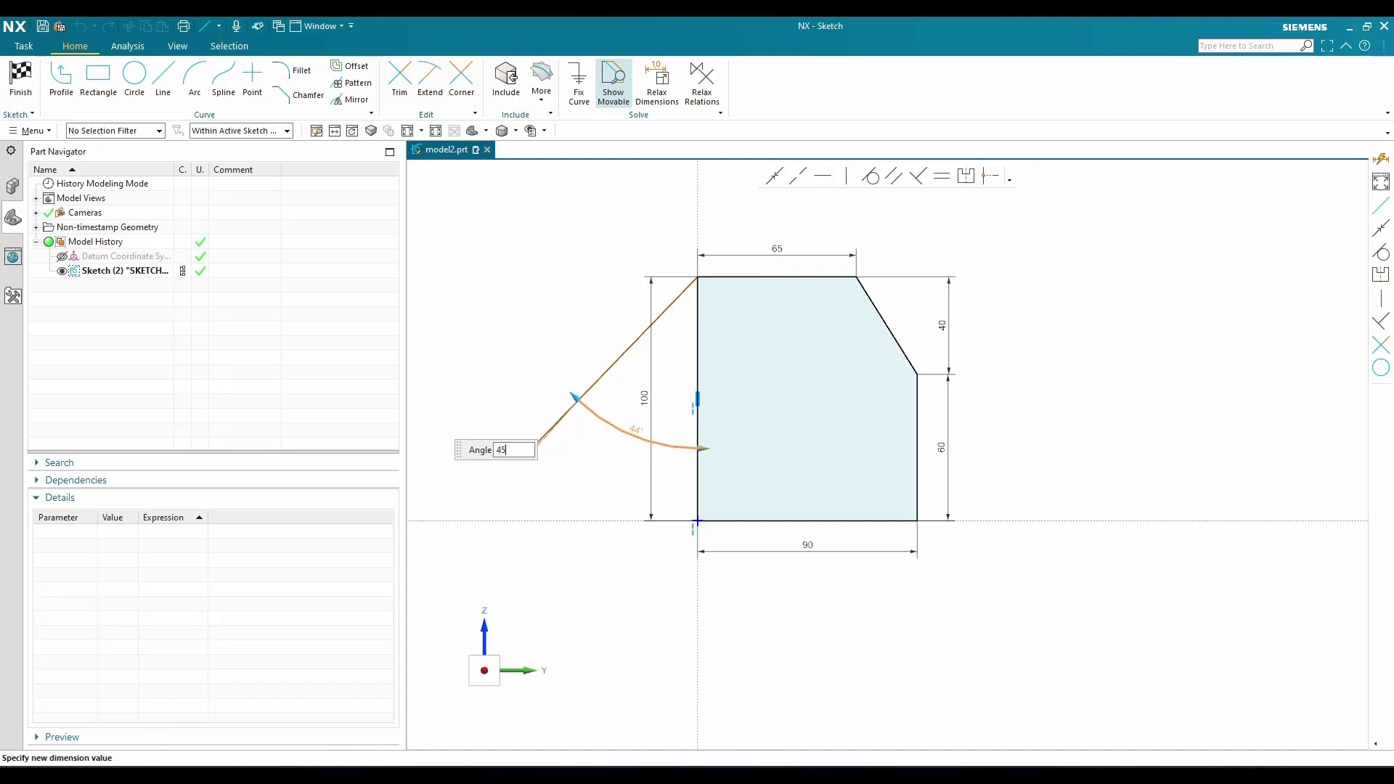
{"action": "key", "text": "Return"}
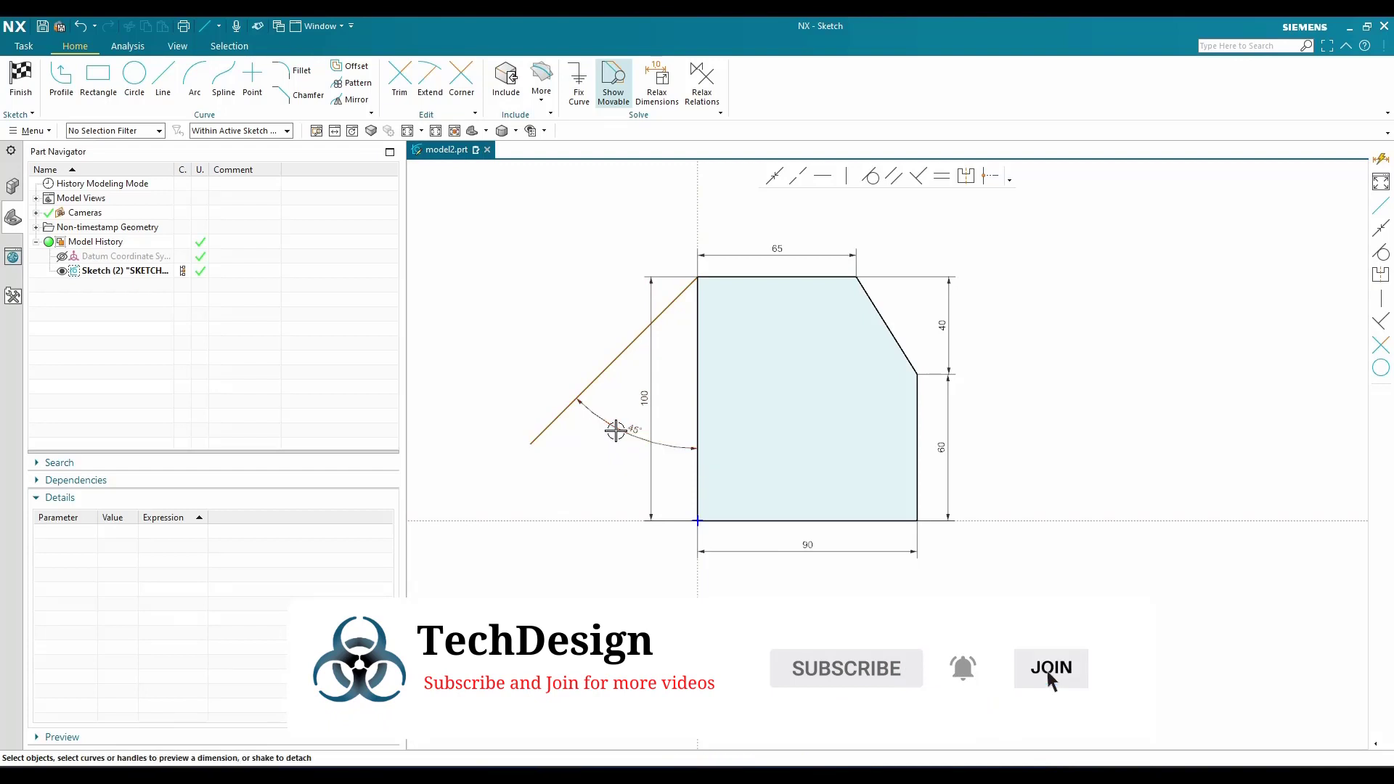
Adjust the angle between the outer slanted line and the left vertical edge to 44°
{"action": "double_click", "coordinate": [617, 430]}
{"action": "type", "text": "57"}
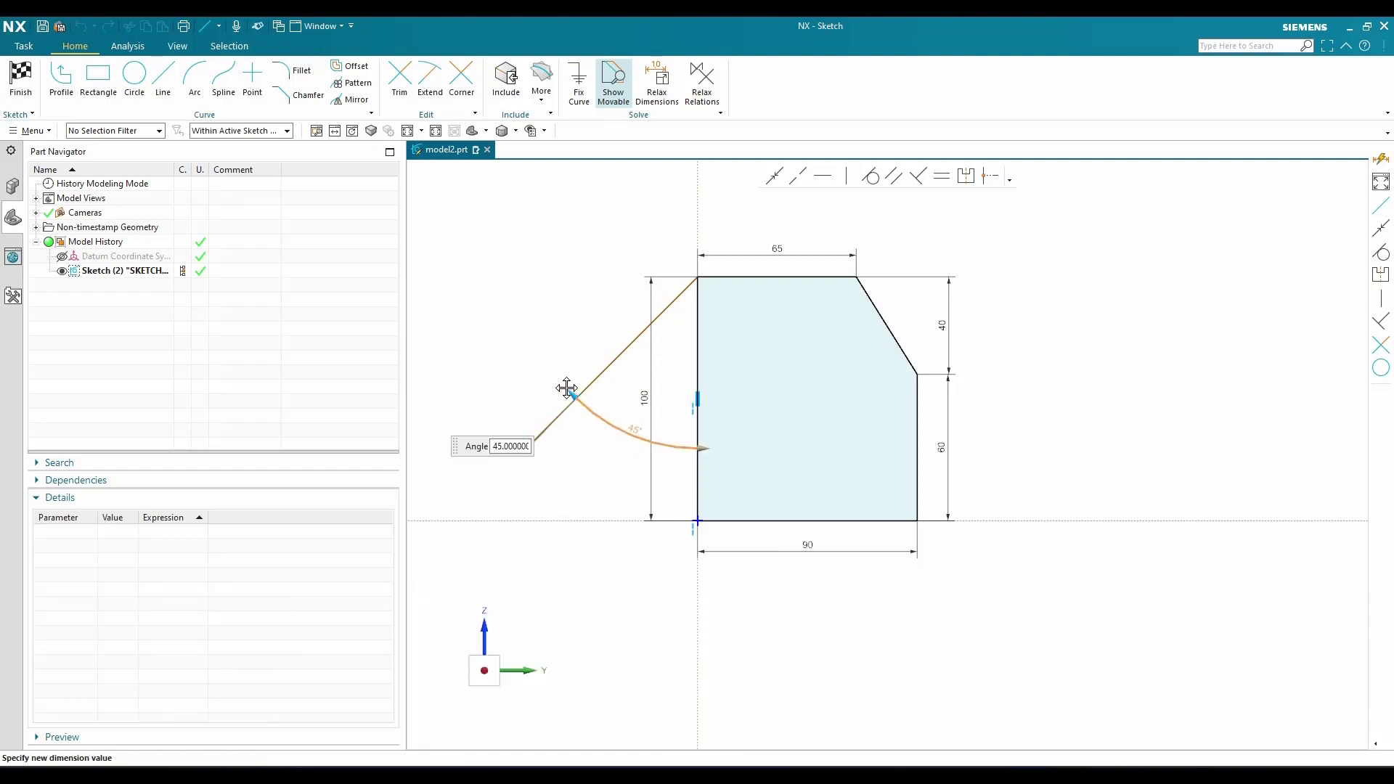
{"action": "key", "text": "Return"}
{"action": "left_click_drag", "start_coordinate": [539, 321], "coordinate": [573, 399]}
{"action": "key", "text": "Escape"}
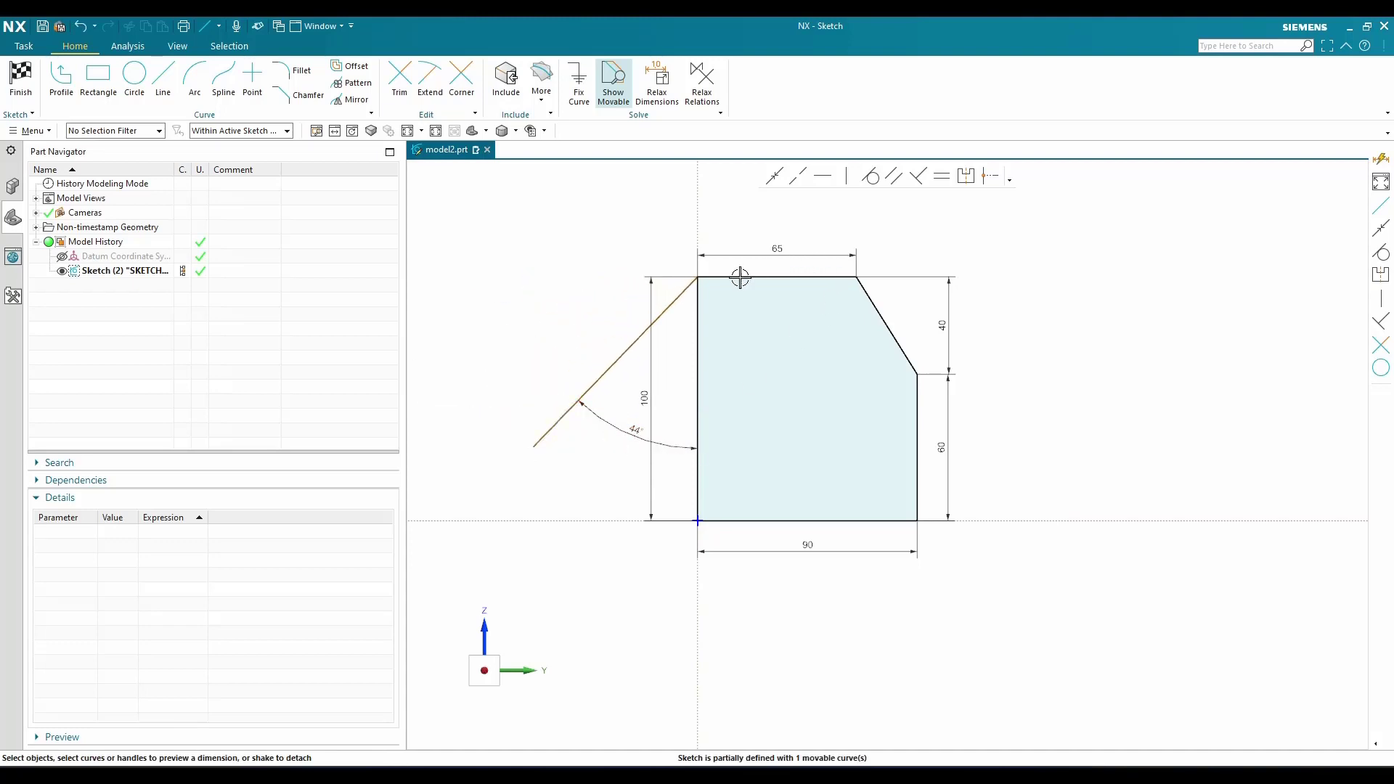
Stretch the top edge's horizontal dimension to 68 using its dimension handle
{"action": "left_click", "coordinate": [800, 252]}
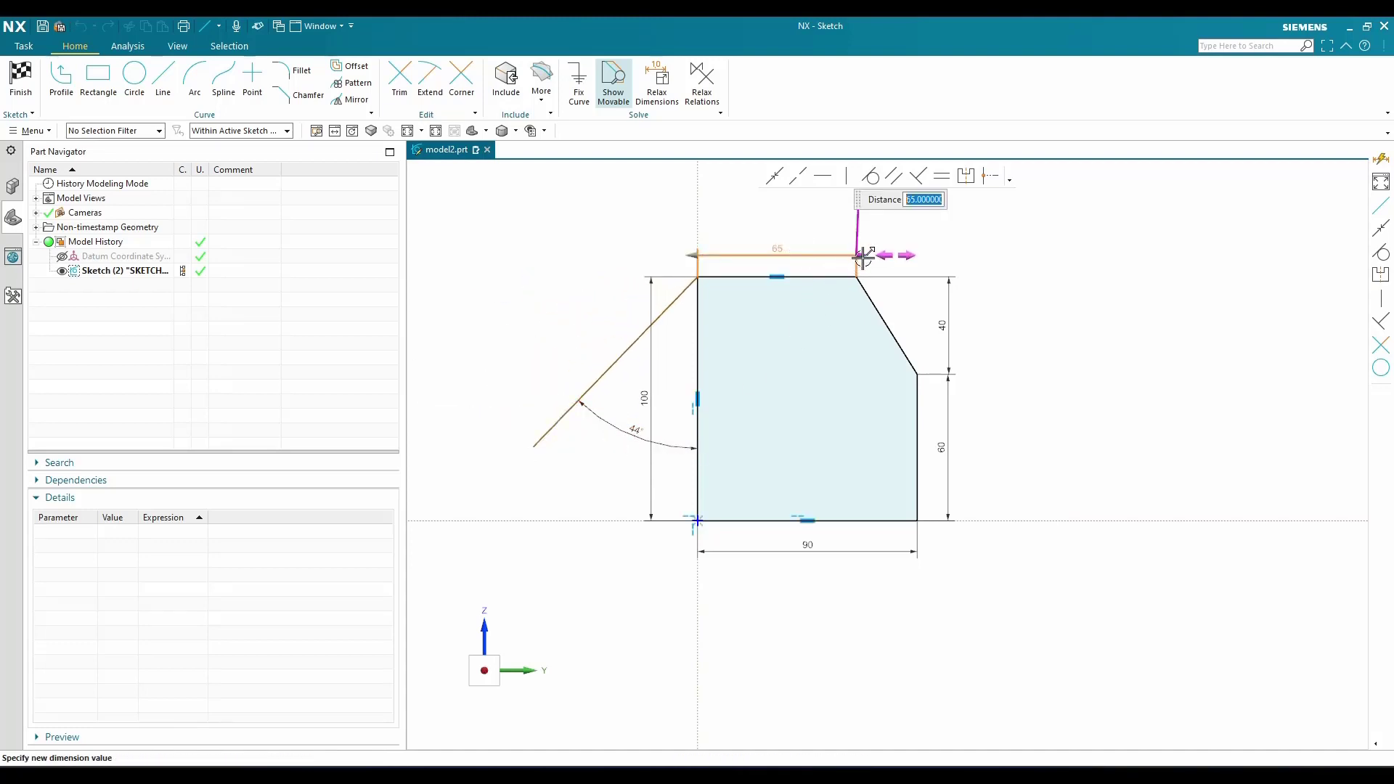
{"action": "mouse_move", "coordinate": [857, 256]}
{"action": "left_mouse_down"}
{"action": "mouse_move", "coordinate": [960, 256]}
{"action": "mouse_move", "coordinate": [826, 264]}
{"action": "mouse_move", "coordinate": [887, 262]}
{"action": "mouse_move", "coordinate": [870, 265]}
{"action": "left_mouse_up"}
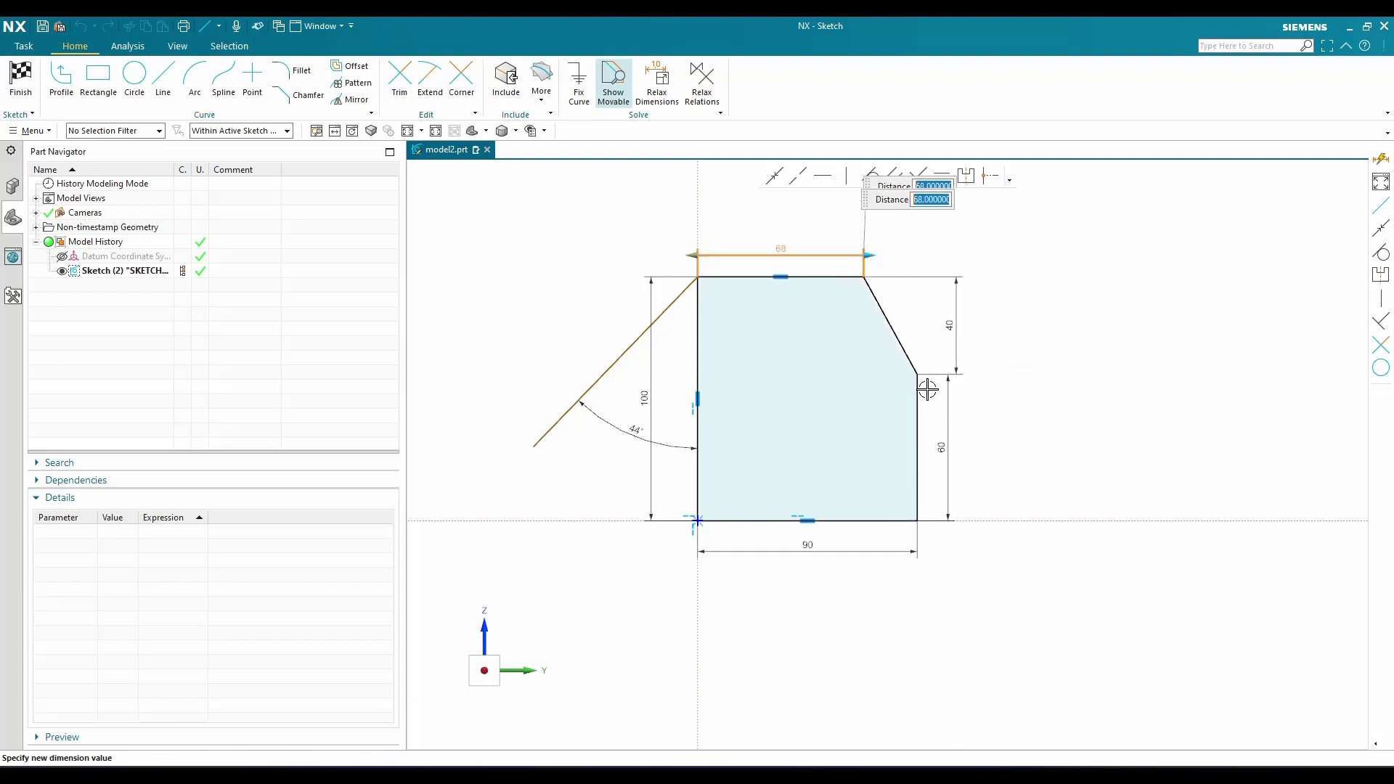
{"action": "key", "text": "Escape"}
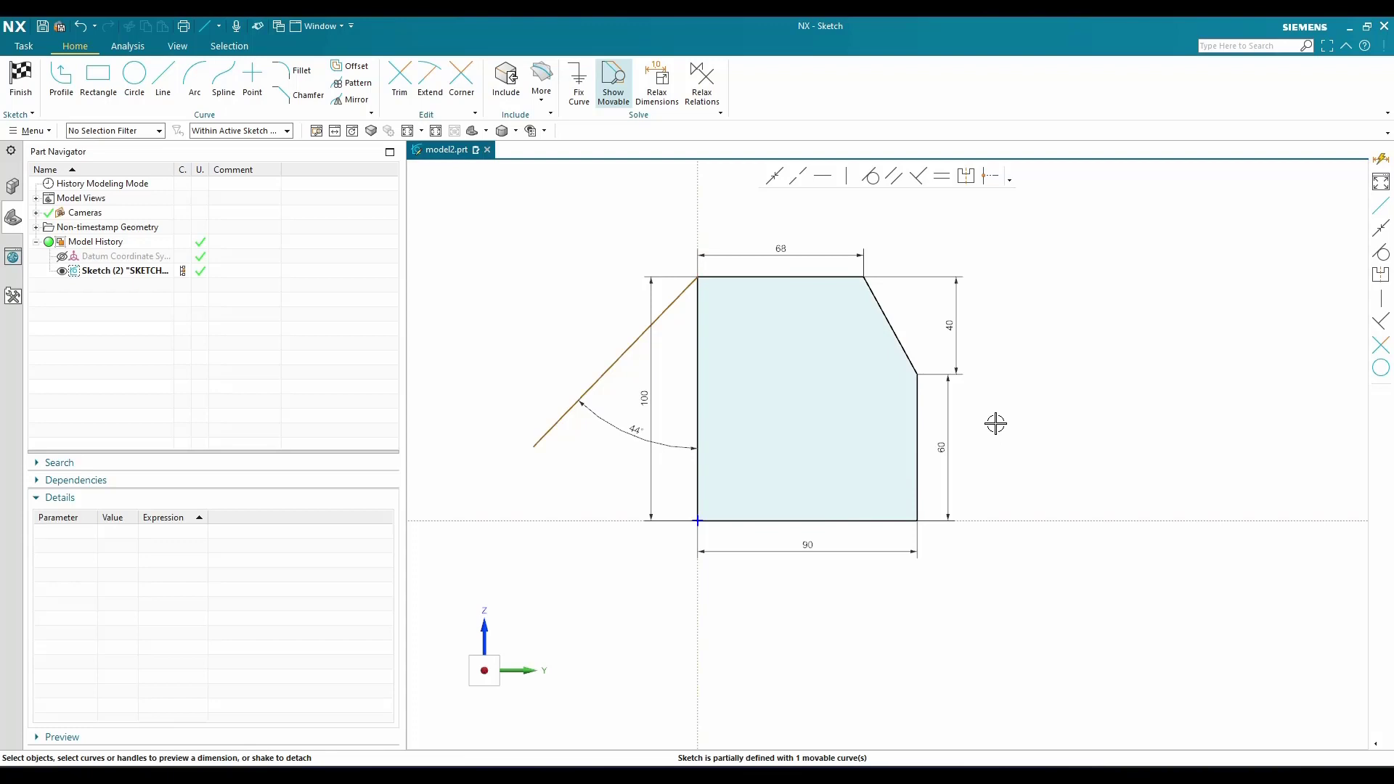
Review the Rapid Dimension tool's reference, origin, measurement and driving options without creating a dimension
{"action": "key", "text": "ctrl+f"}
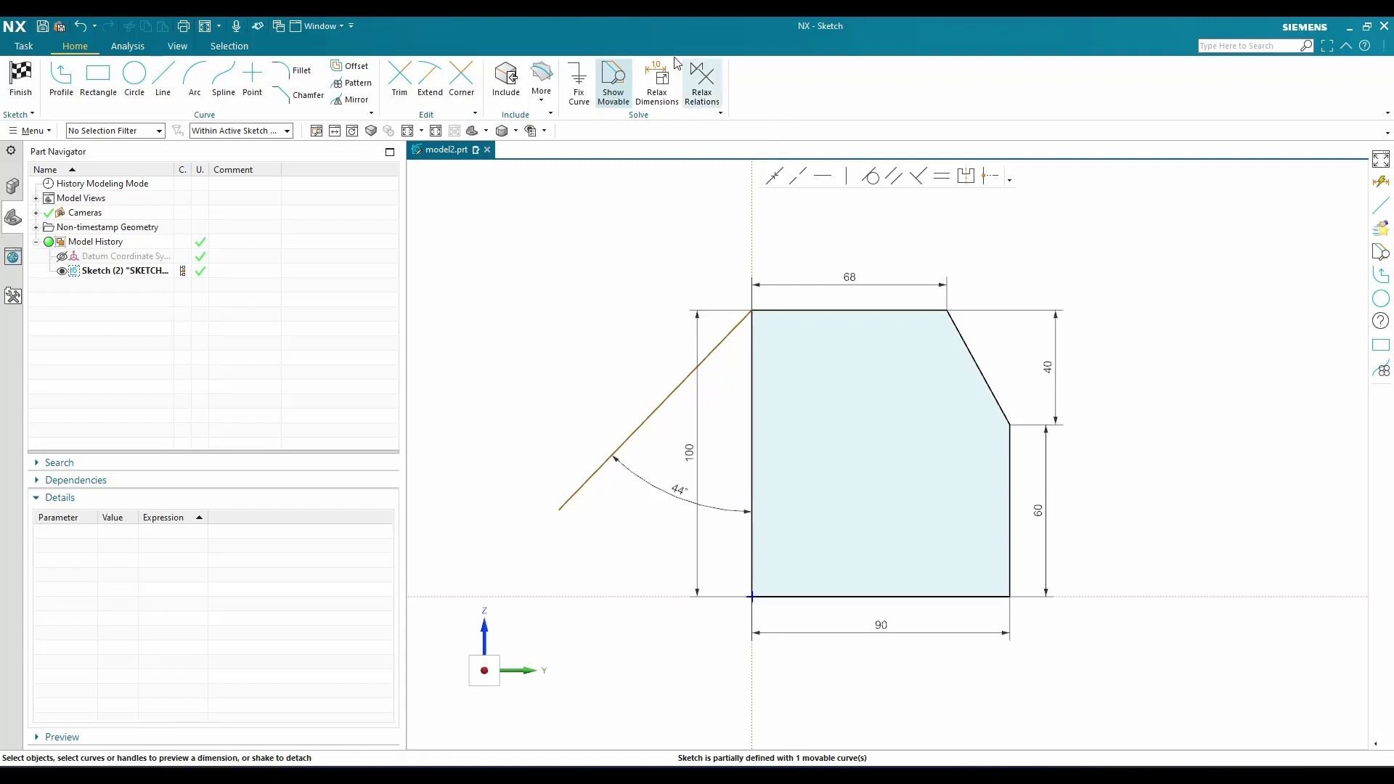
{"action": "left_click", "coordinate": [482, 307]}
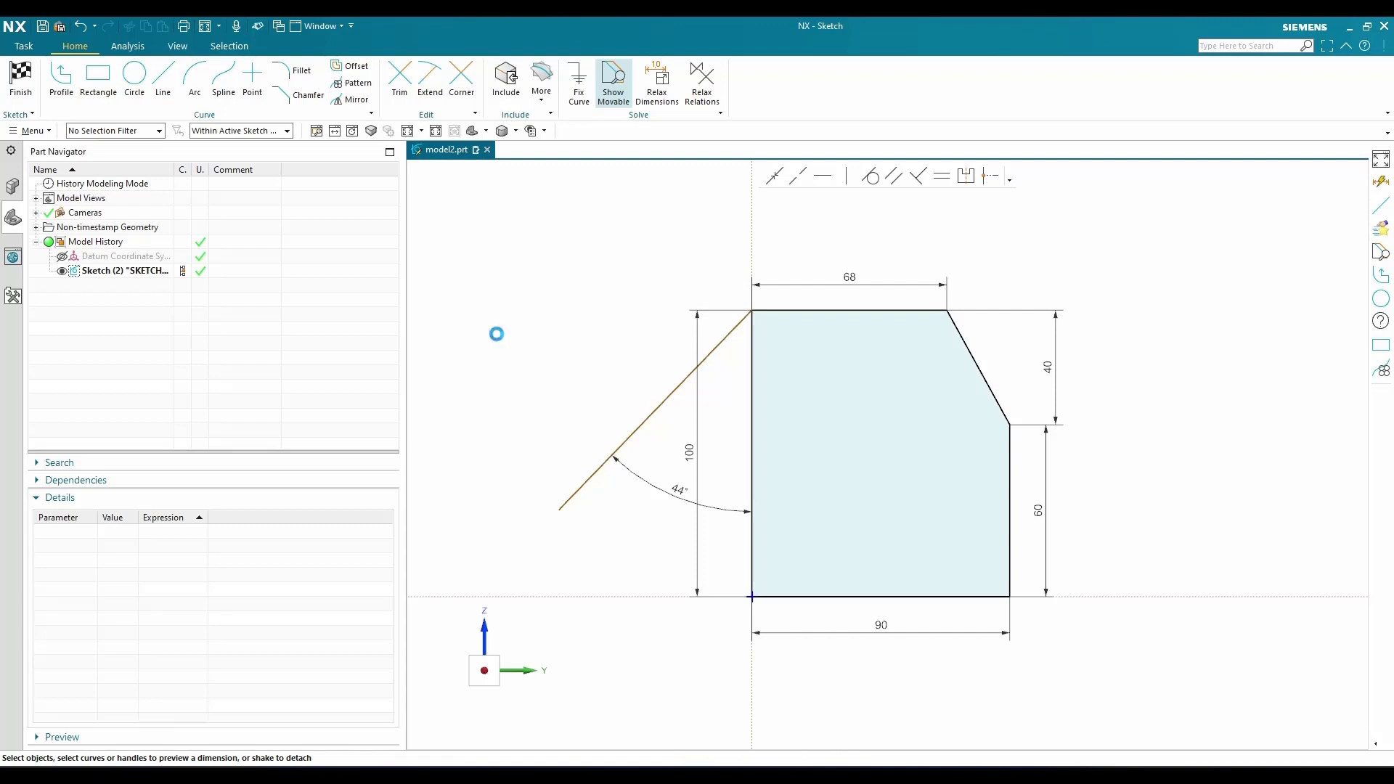
{"action": "key", "text": "d"}
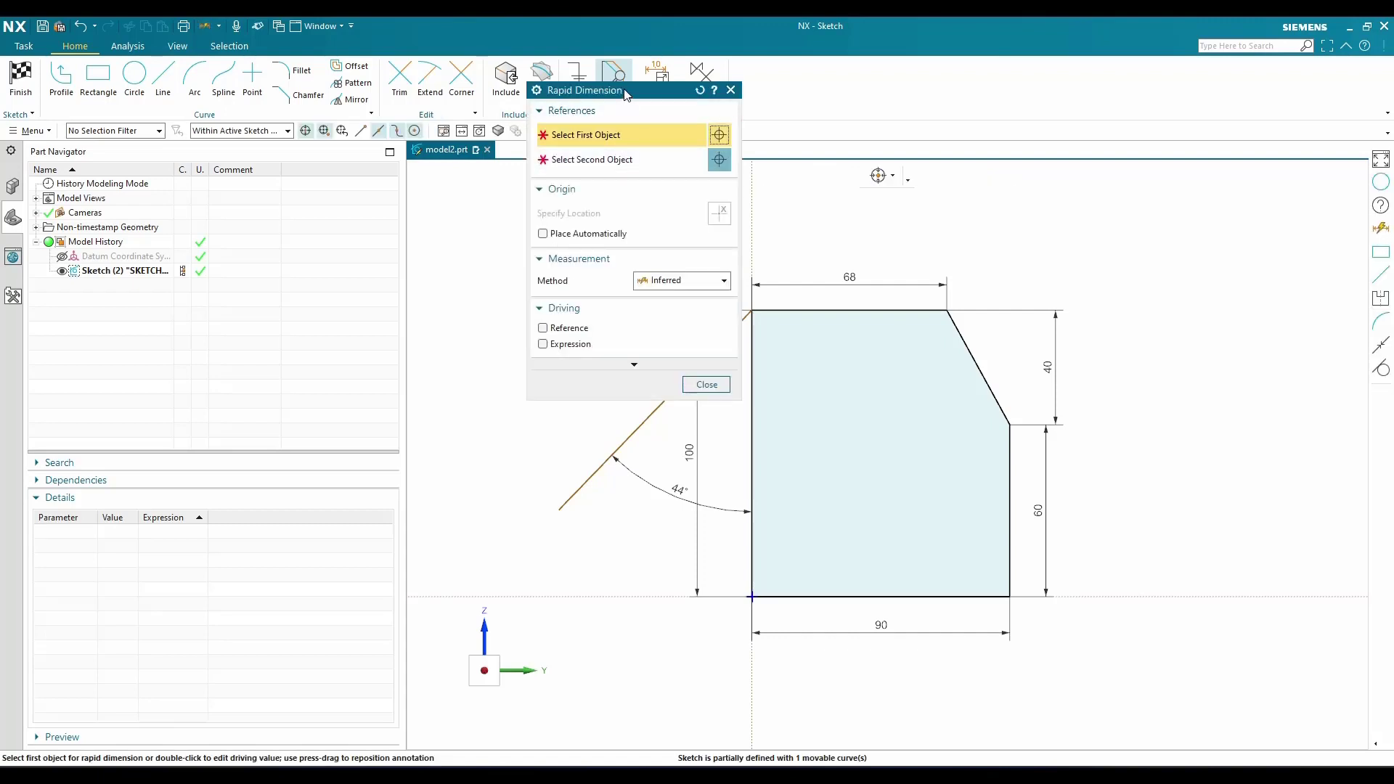
{"action": "left_click_drag", "start_coordinate": [627, 90], "coordinate": [375, 84]}
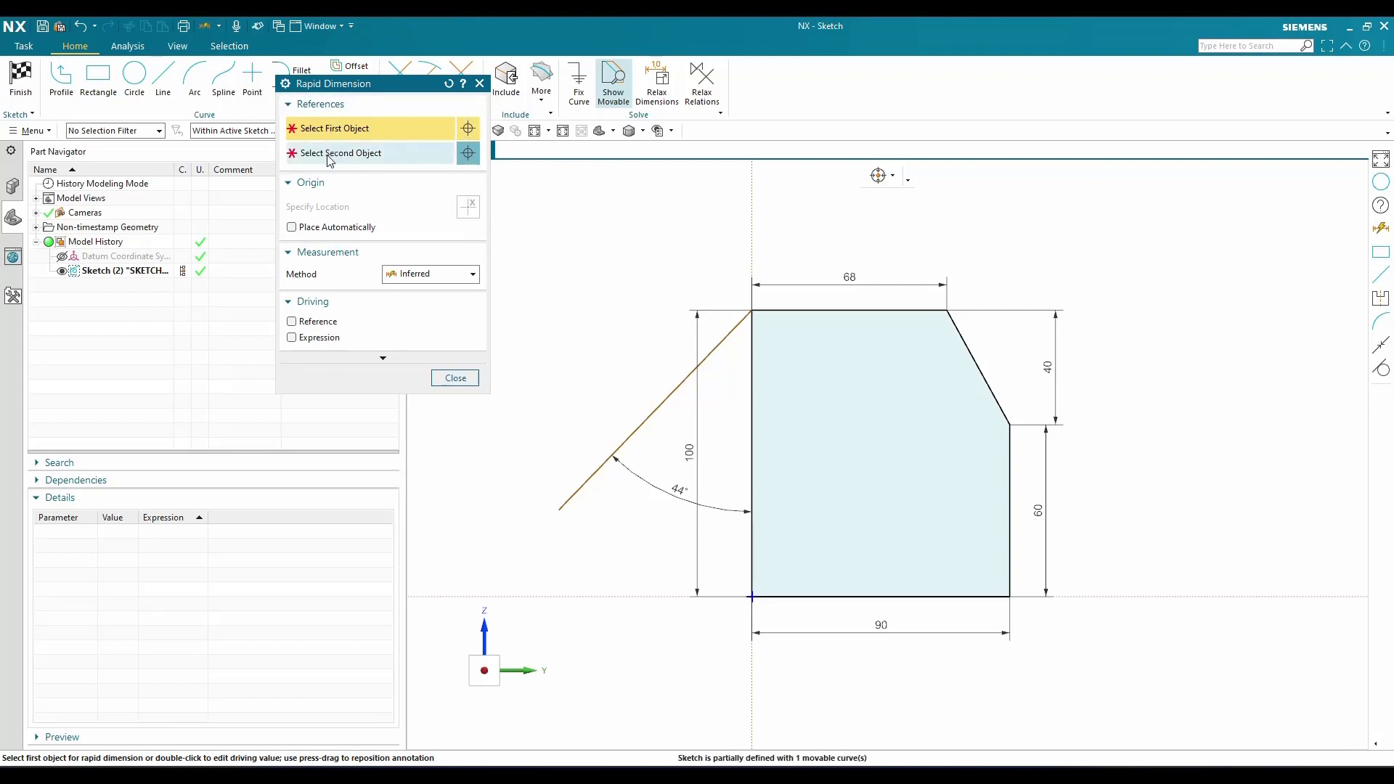
{"action": "left_click", "coordinate": [455, 377]}
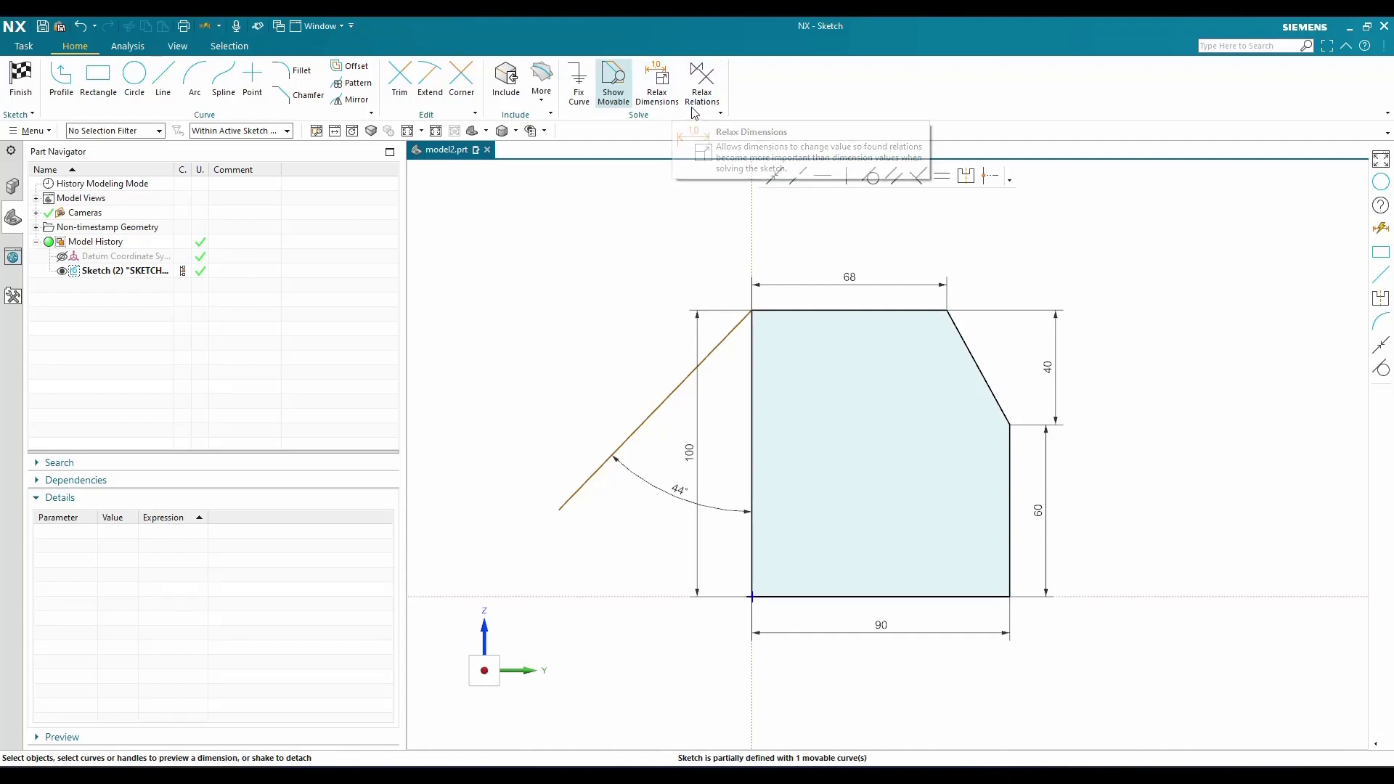
{"action": "left_click", "coordinate": [701, 260]}
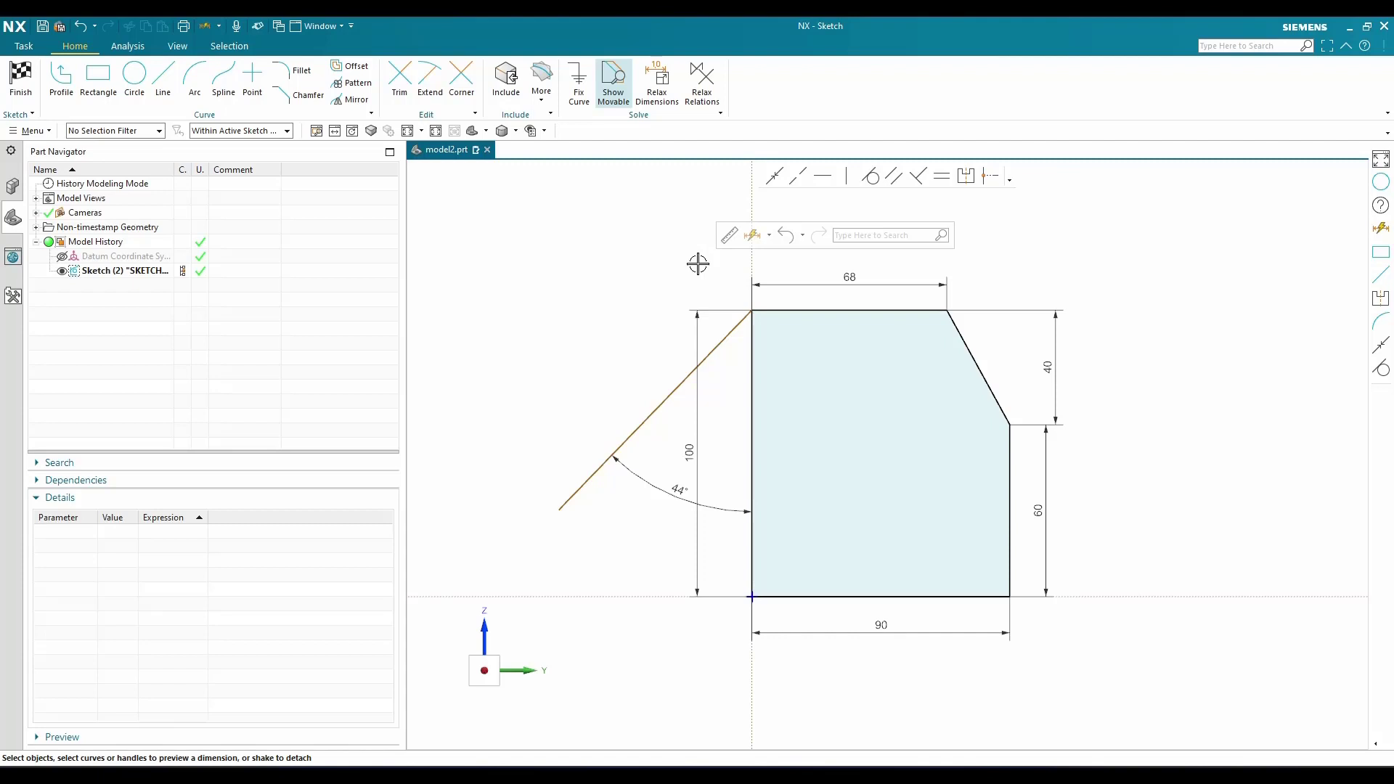
{"action": "left_click", "coordinate": [677, 275]}
{"action": "key", "text": "c"}
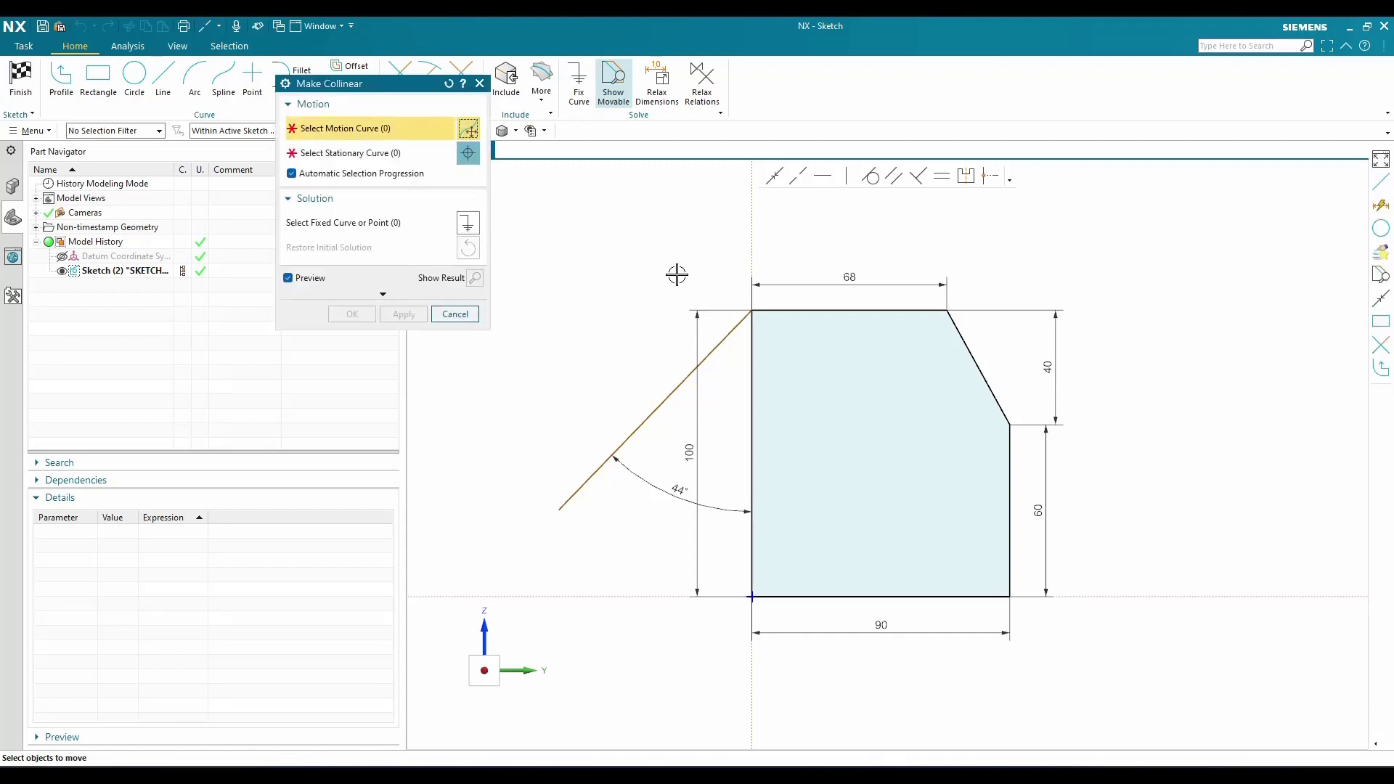
{"action": "key", "text": "Escape"}
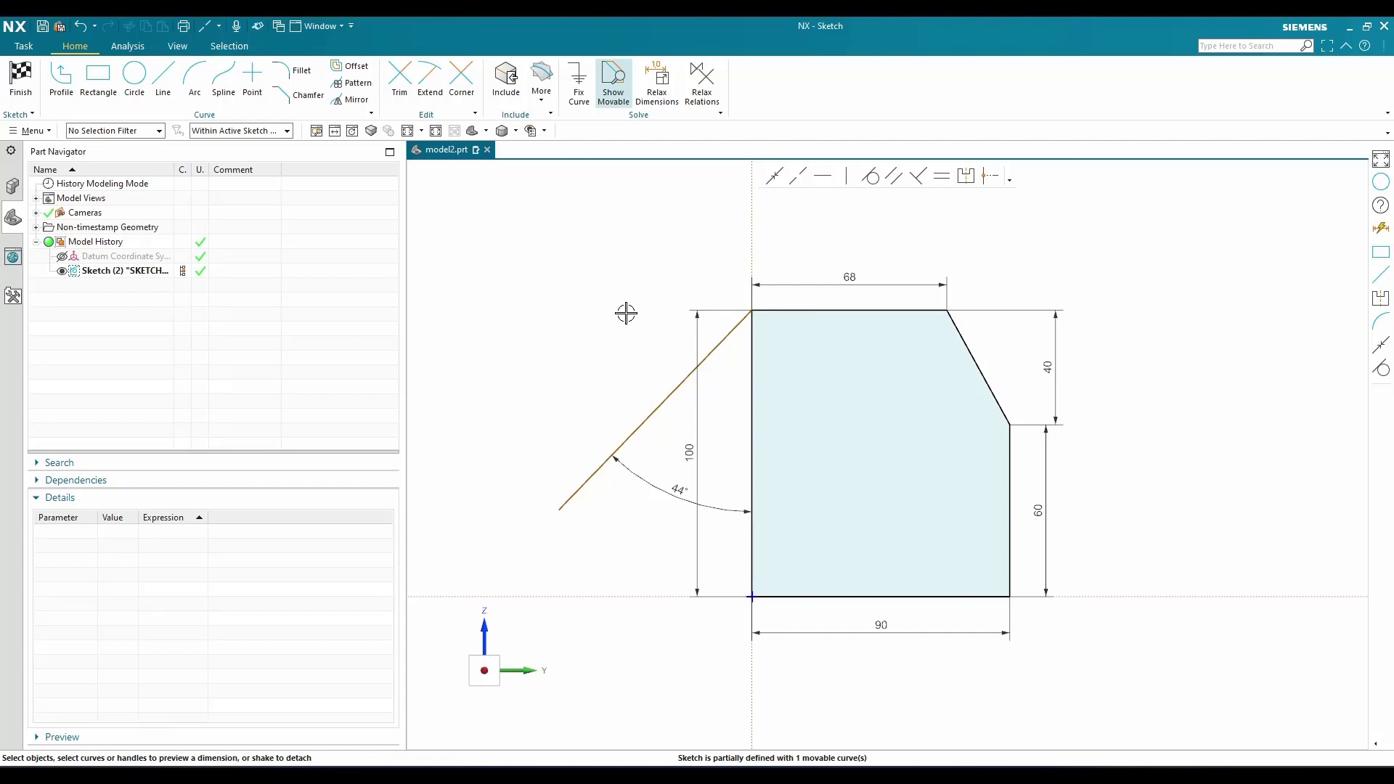
Sketch a free slanted line outside the profile, above and to the left of the 44° line
{"action": "scroll", "coordinate": [626, 313], "scroll_direction": "down", "scroll_amount": 2}
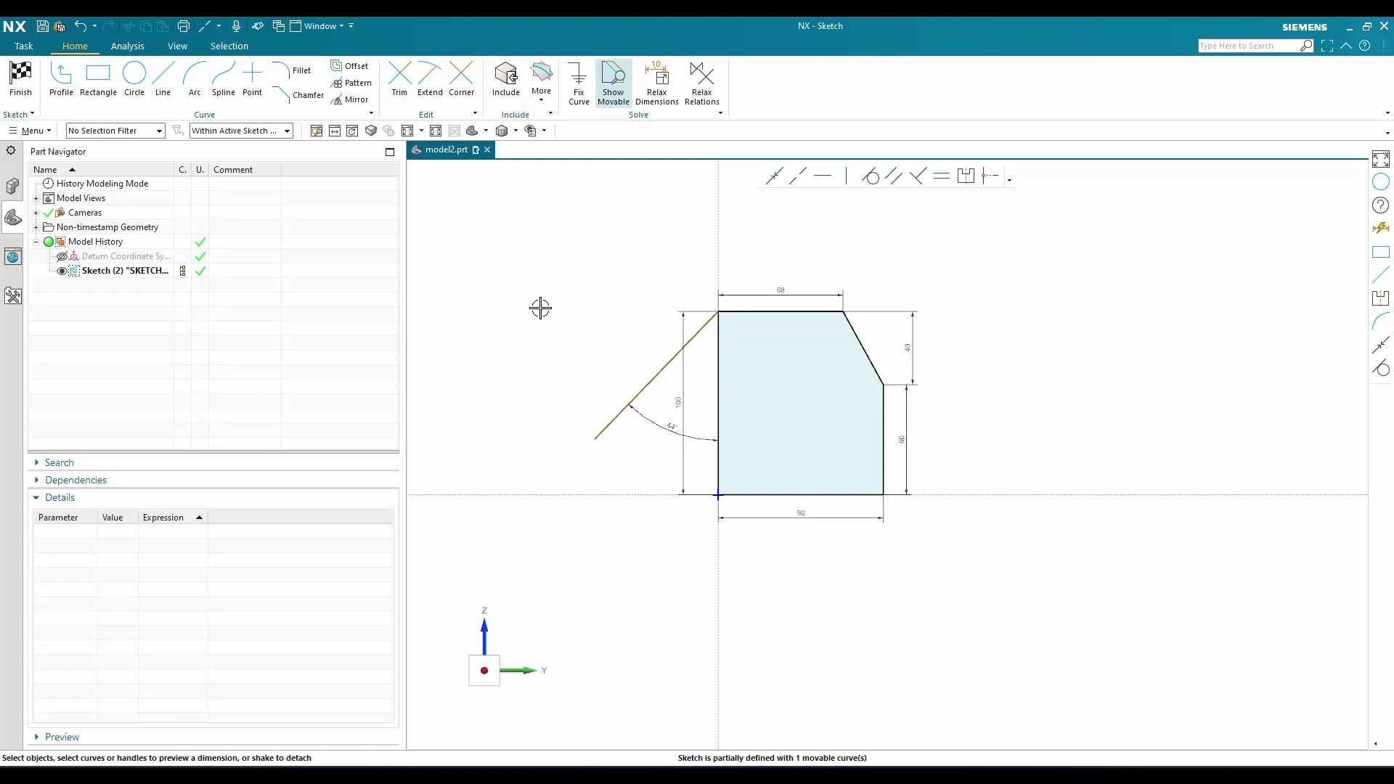
{"action": "left_click", "coordinate": [161, 77]}
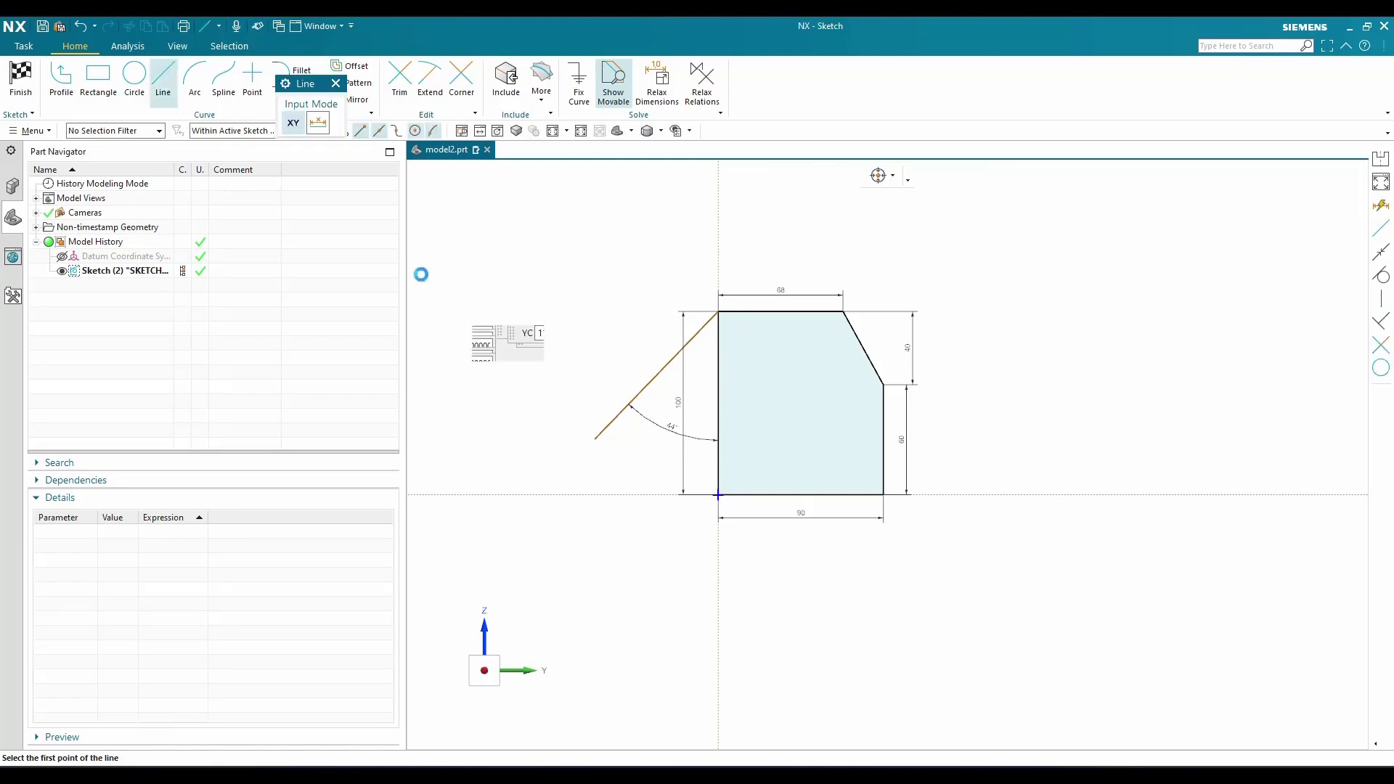
{"action": "left_click", "coordinate": [619, 352]}
{"action": "left_click", "coordinate": [461, 301]}
{"action": "middle_click", "coordinate": [461, 301]}
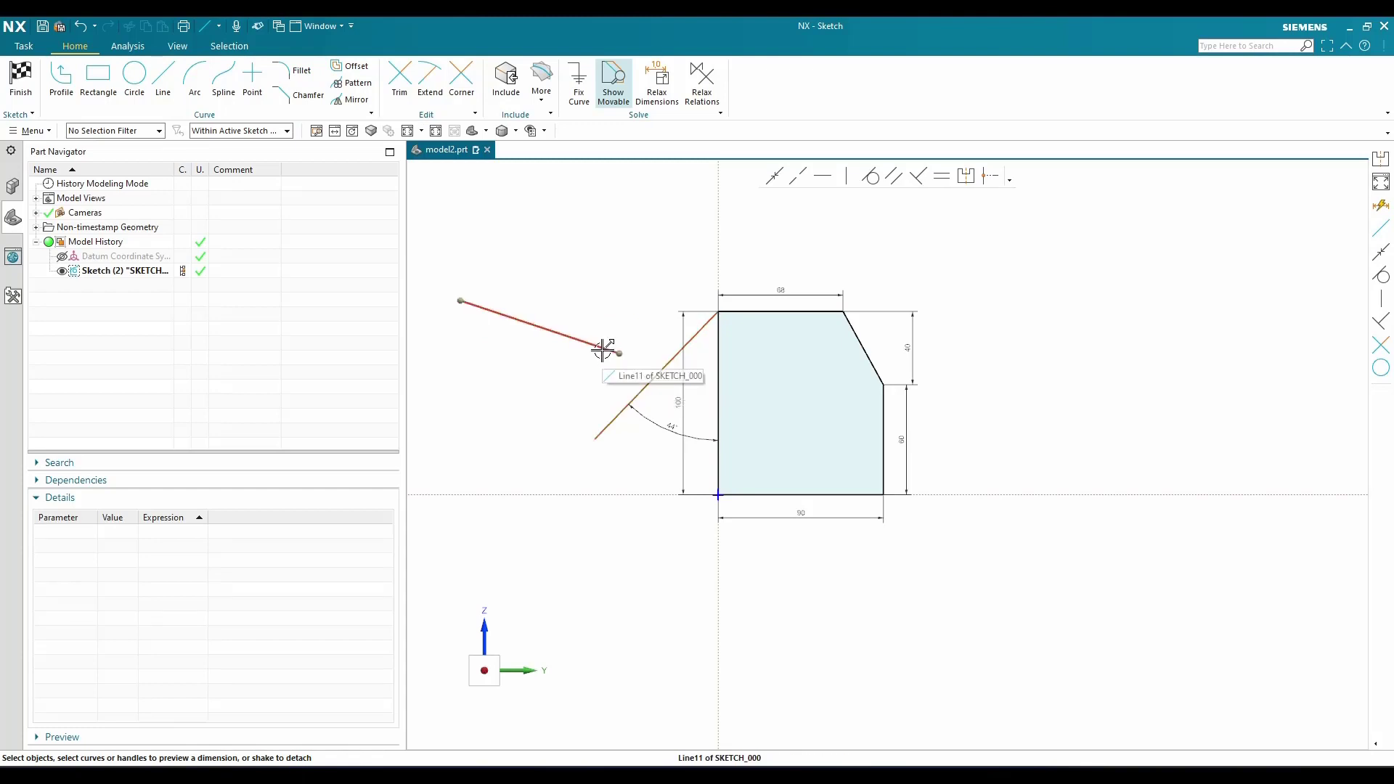
Make the 44° outer slanted line and the free line perpendicular, accepting the solution that lets the stationary curve move
{"action": "left_click", "coordinate": [644, 387]}
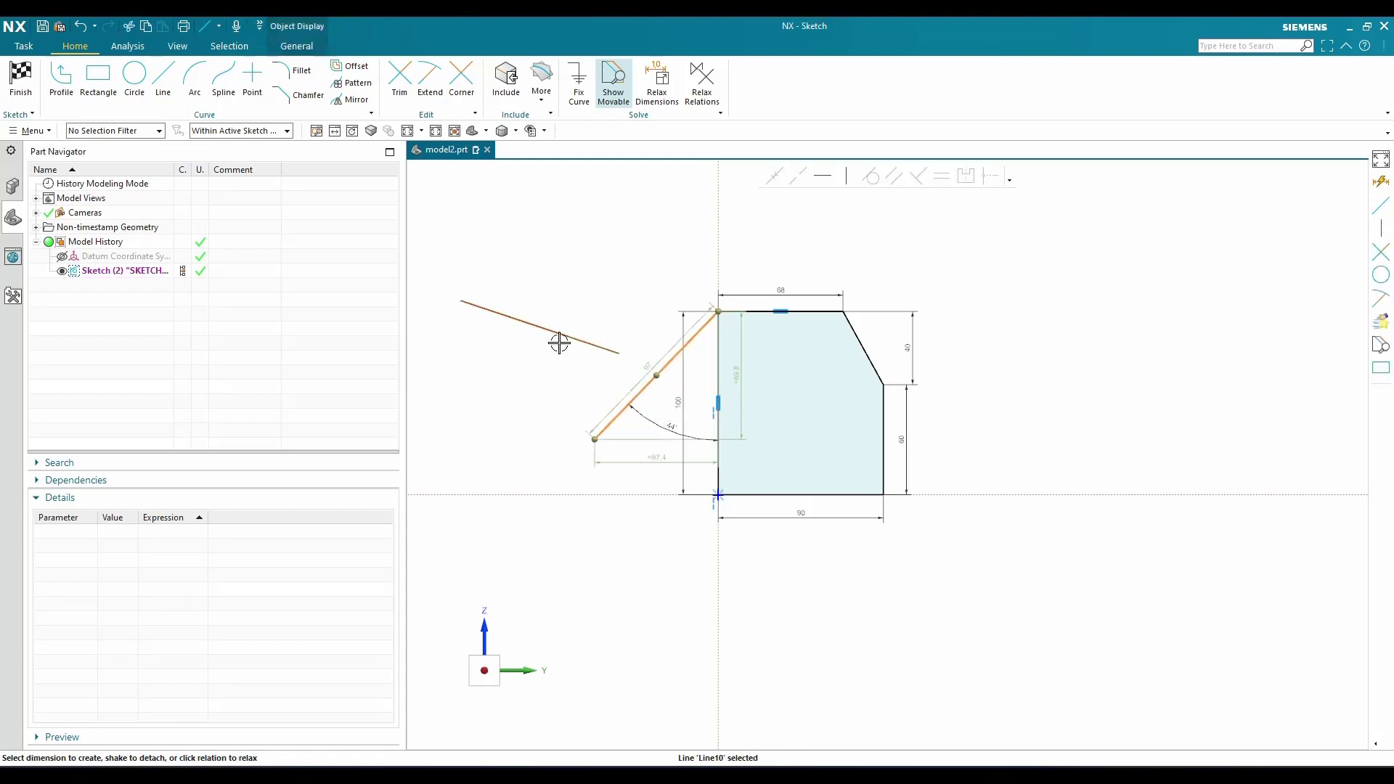
{"action": "left_click", "coordinate": [556, 332]}
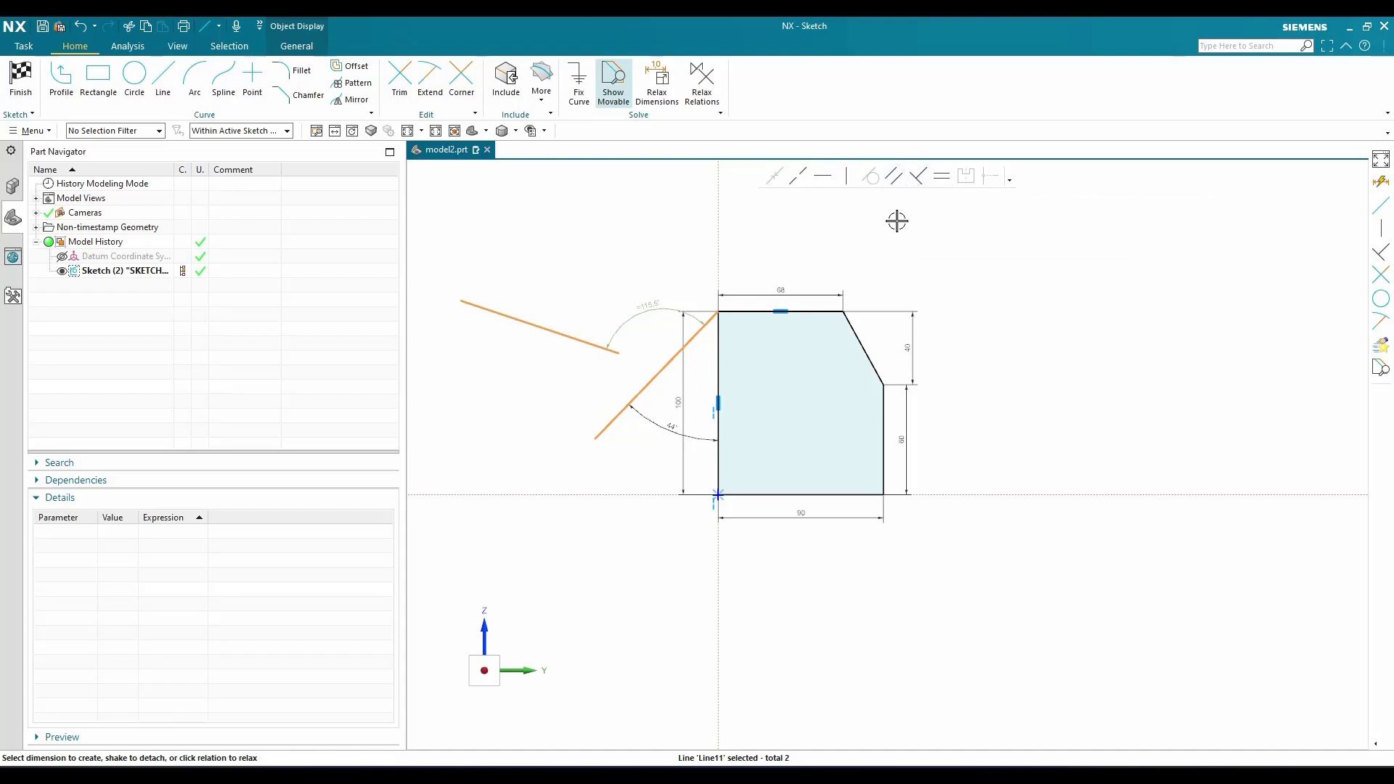
{"action": "left_click", "coordinate": [565, 333]}
{"action": "left_click", "coordinate": [917, 177]}
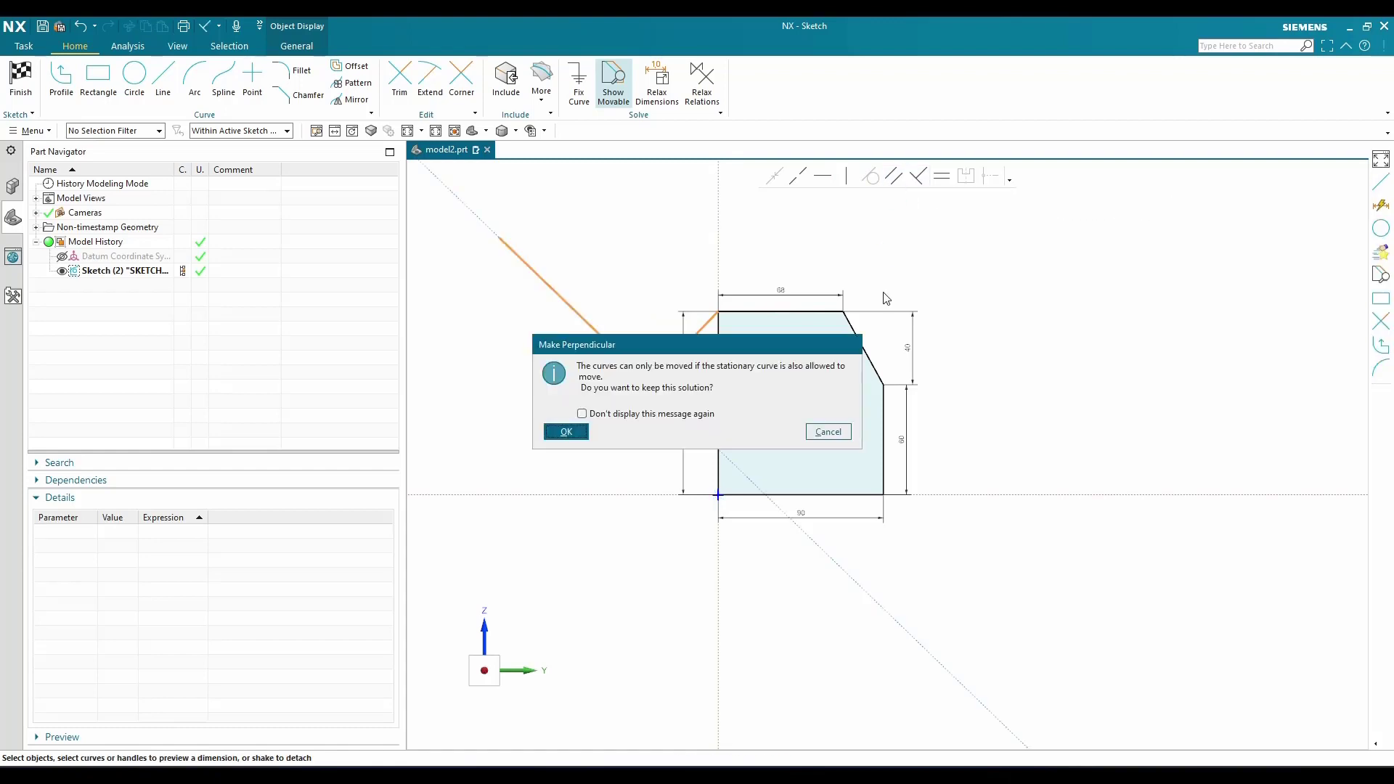
{"action": "left_click", "coordinate": [573, 433]}
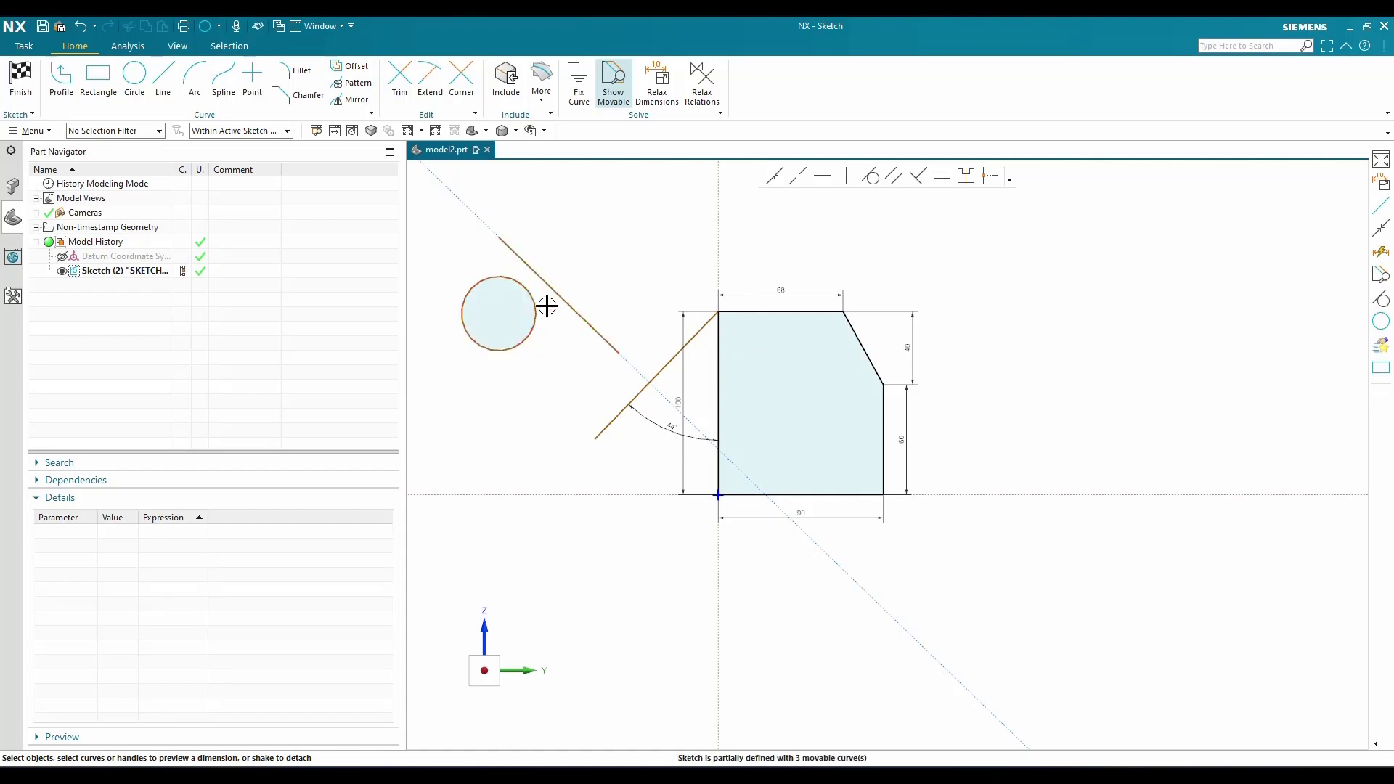
Make the circle beside the free slanted line tangent to that line and inspect the tangent point
{"action": "left_click", "coordinate": [531, 336]}
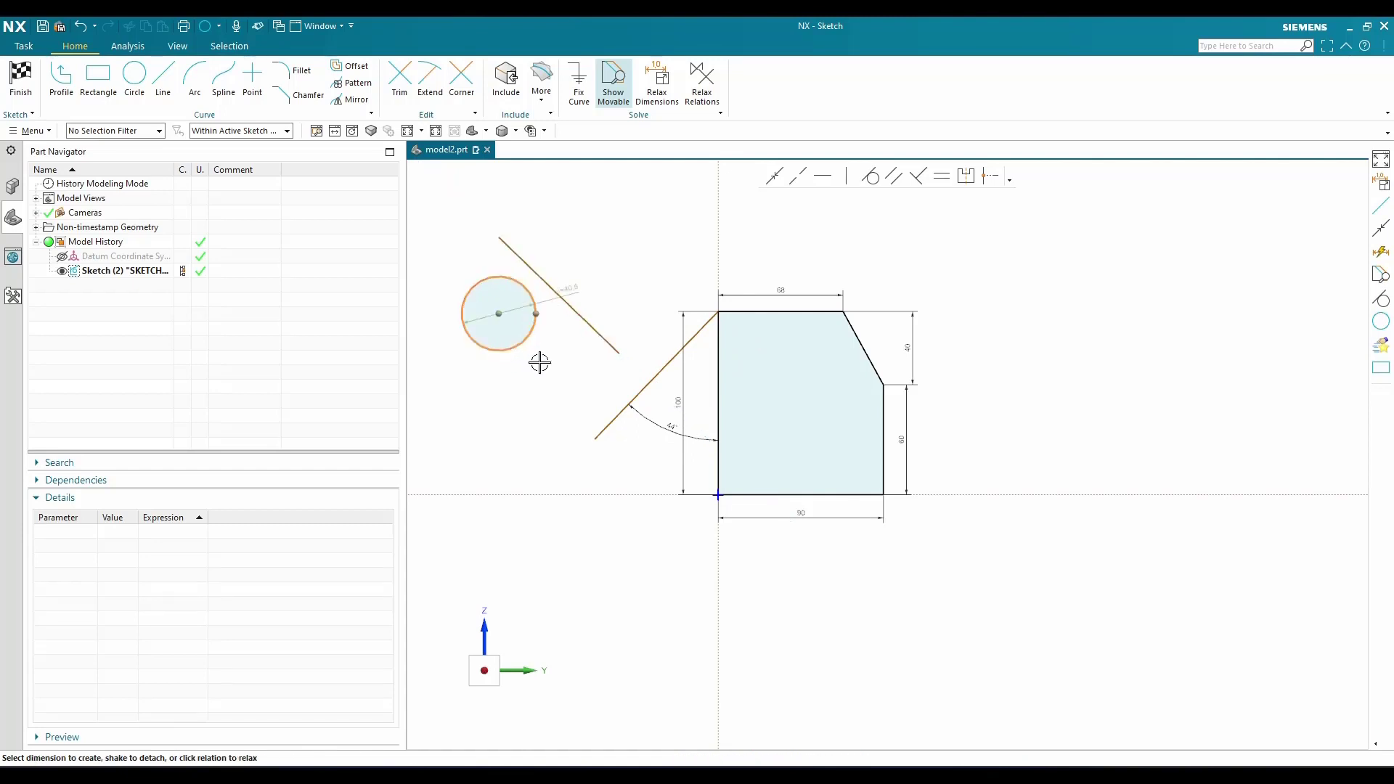
{"action": "left_click", "coordinate": [580, 320]}
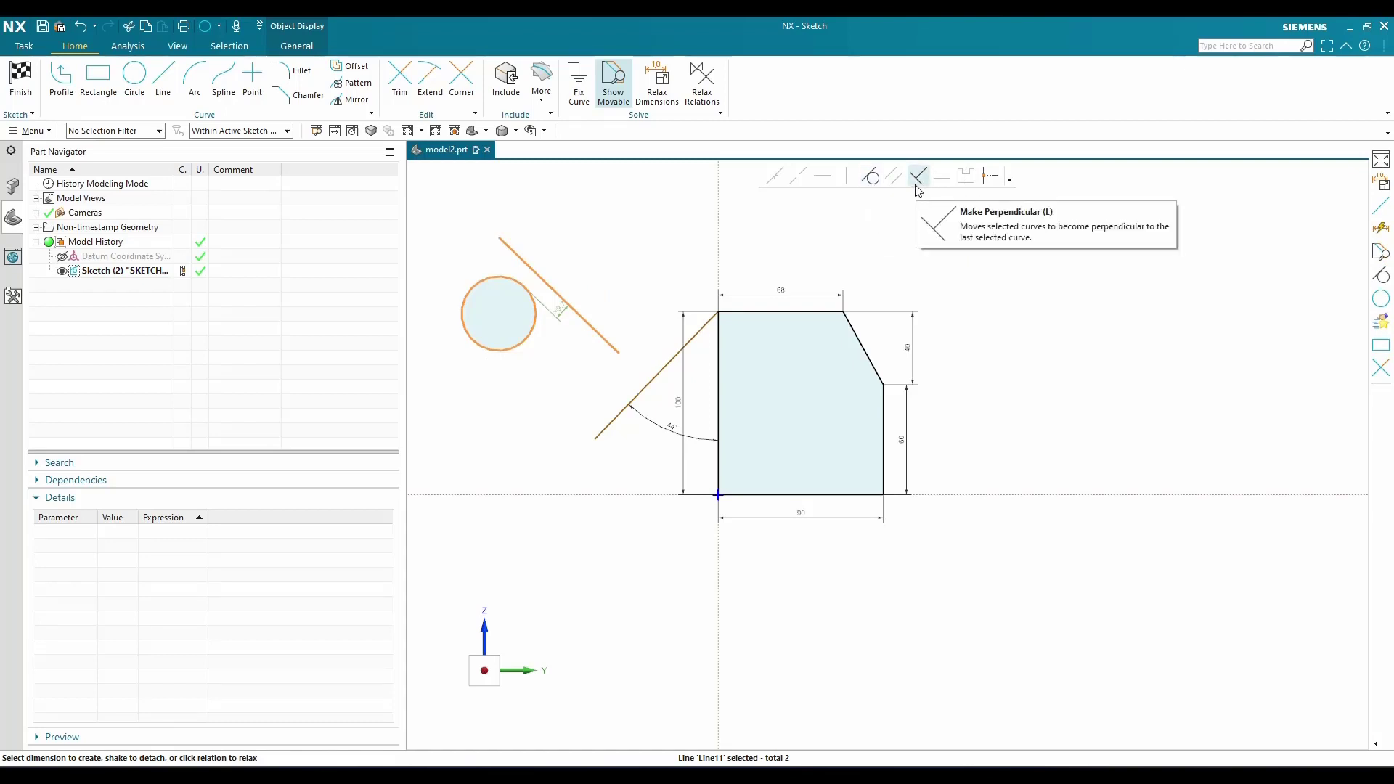
{"action": "left_click", "coordinate": [873, 179]}
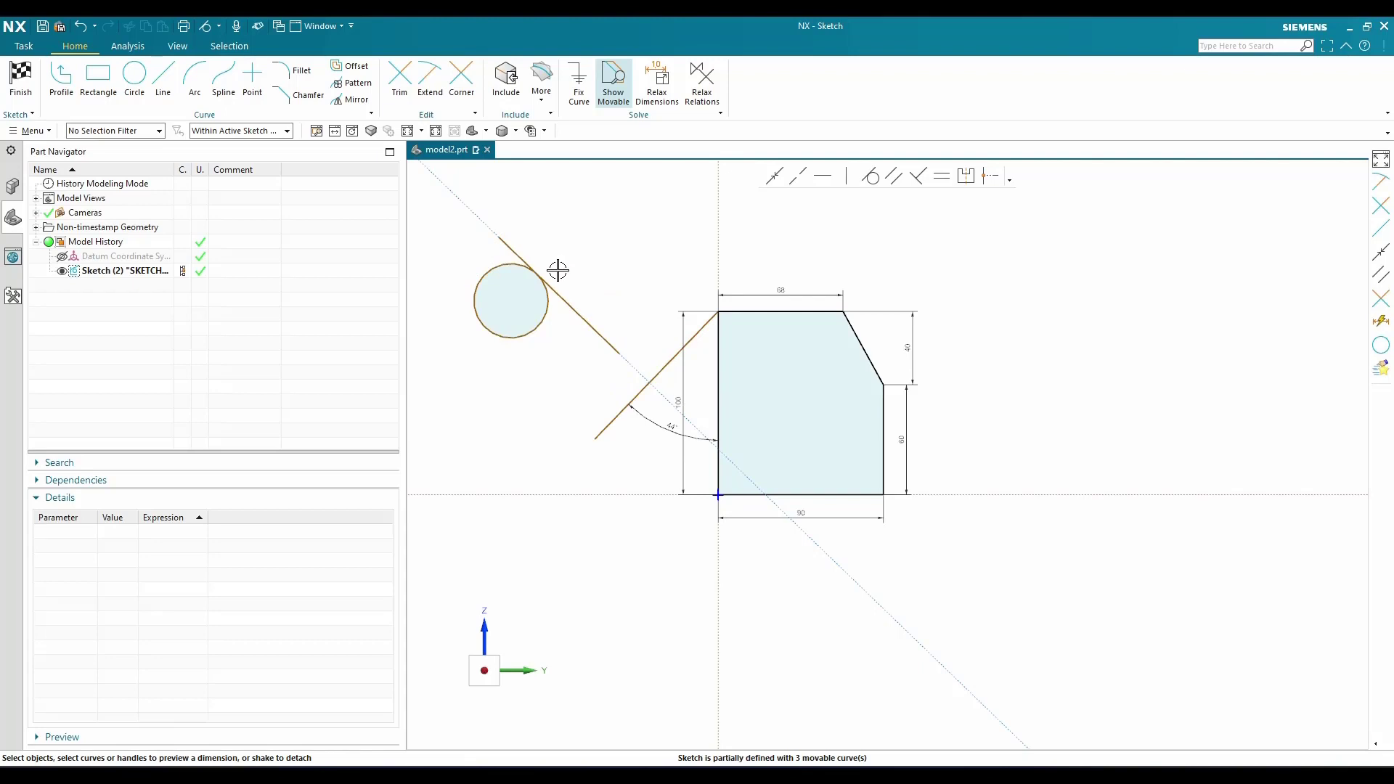
{"action": "left_click", "coordinate": [544, 314]}
{"action": "scroll", "coordinate": [545, 313], "scroll_direction": "up", "scroll_amount": 4}
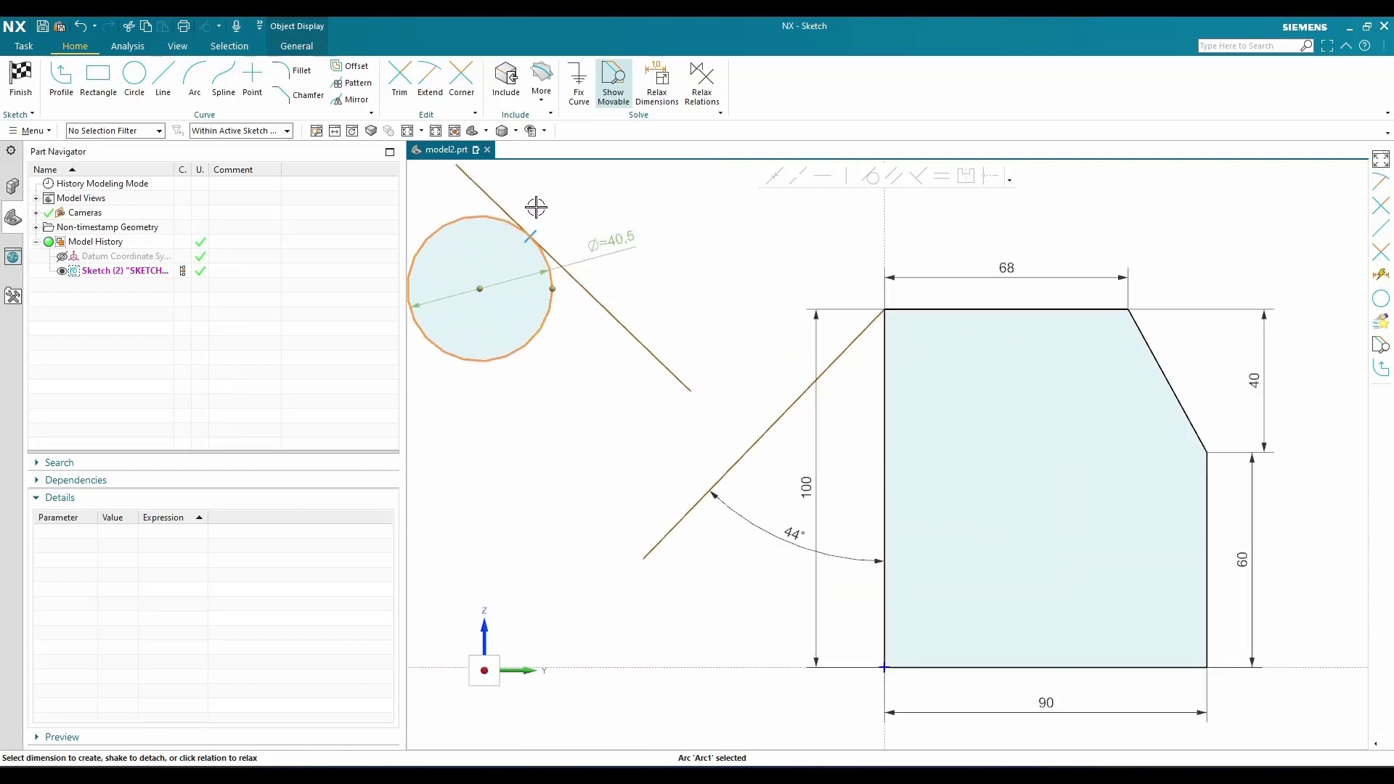
{"action": "left_click", "coordinate": [567, 327]}
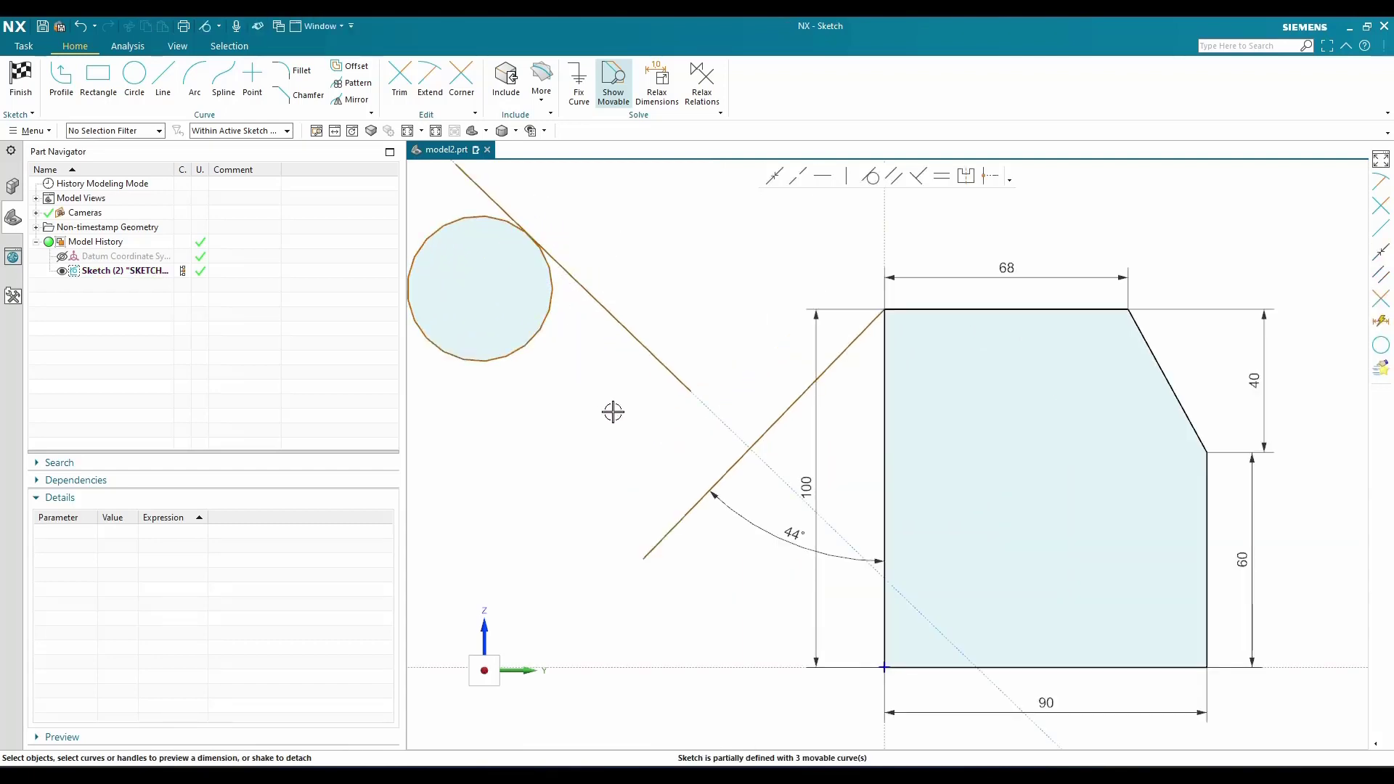
Sketch a separate horizontal line just above the upper end of the line tangent to the circle
{"action": "scroll", "coordinate": [642, 445], "scroll_direction": "down", "scroll_amount": 3}
{"action": "left_click", "coordinate": [163, 80]}
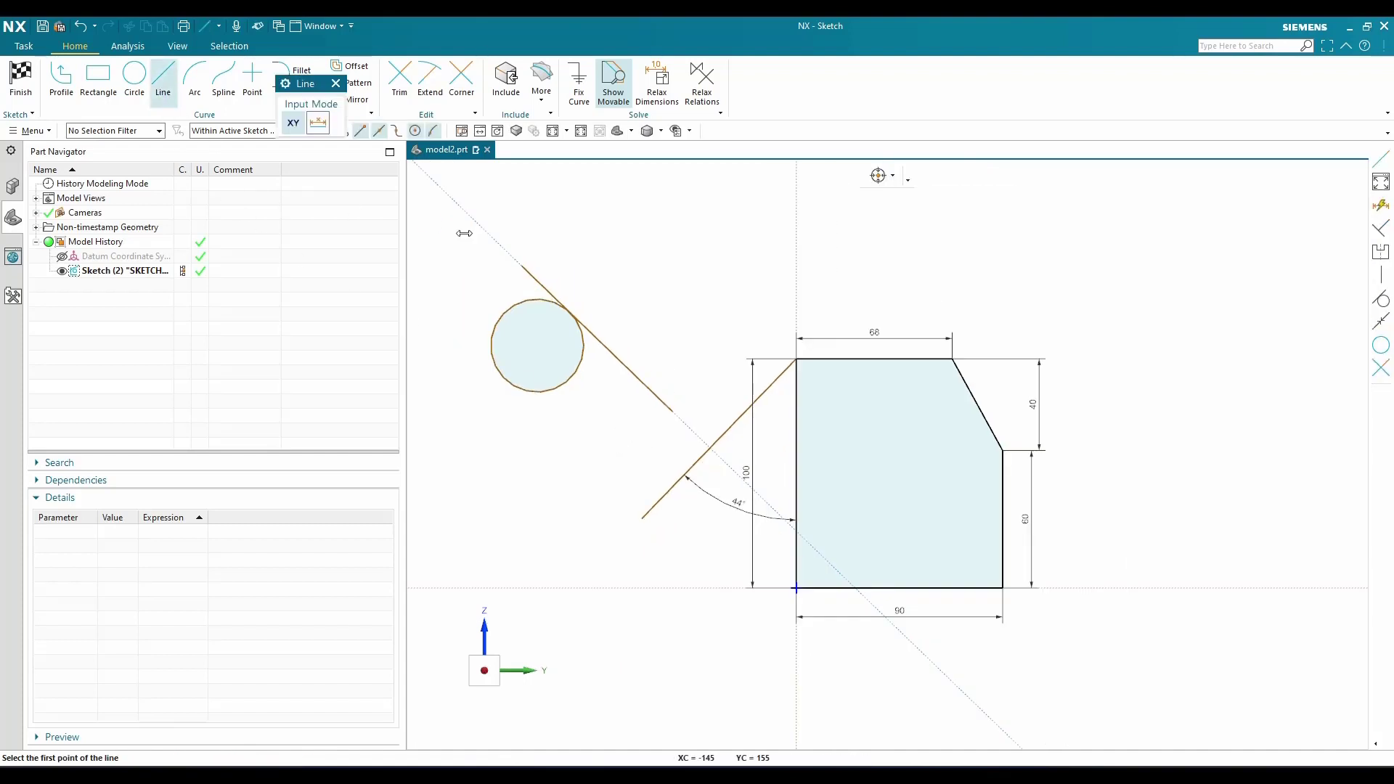
{"action": "left_click", "coordinate": [550, 246]}
{"action": "left_click", "coordinate": [714, 246]}
{"action": "key", "text": "Escape"}
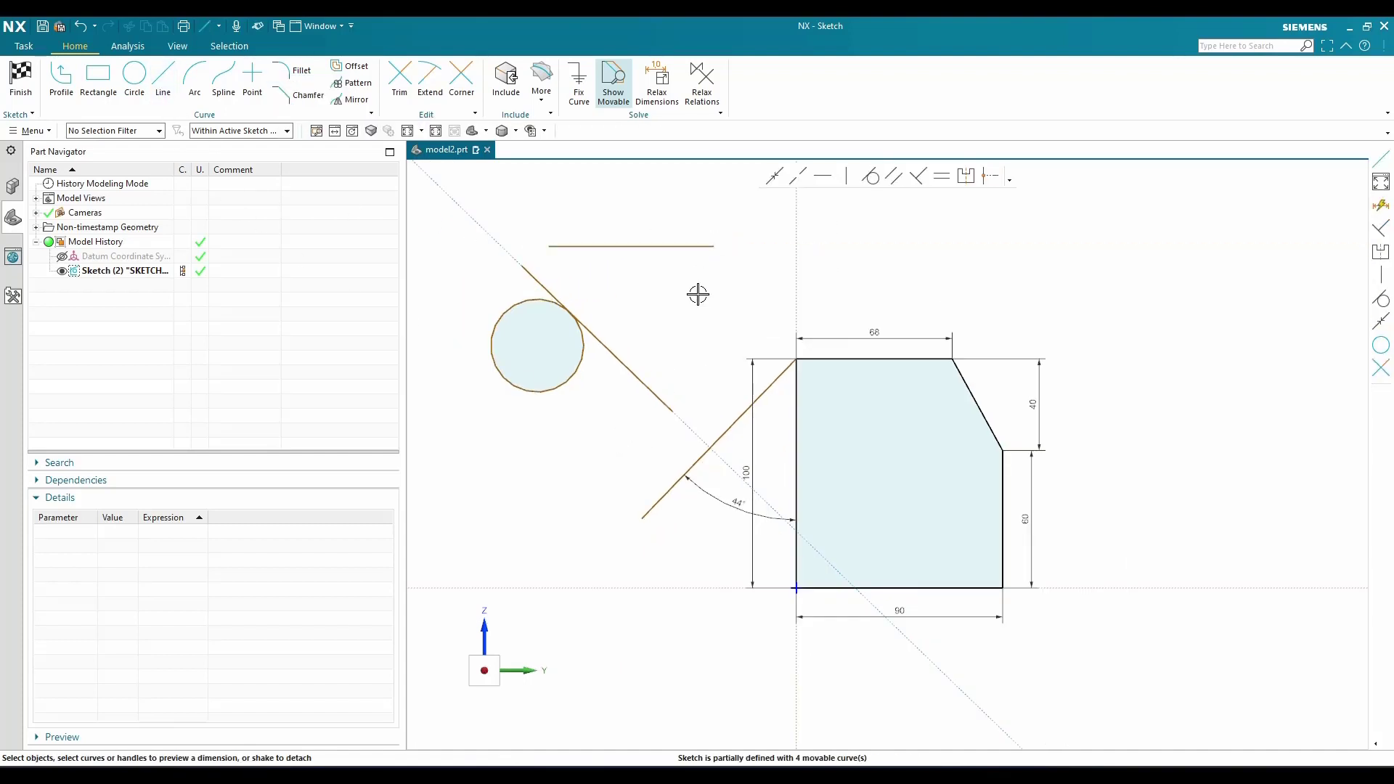
Make the upper endpoint of the slanted tangent line coincident with the left endpoint of the horizontal line
{"action": "left_click", "coordinate": [522, 265]}
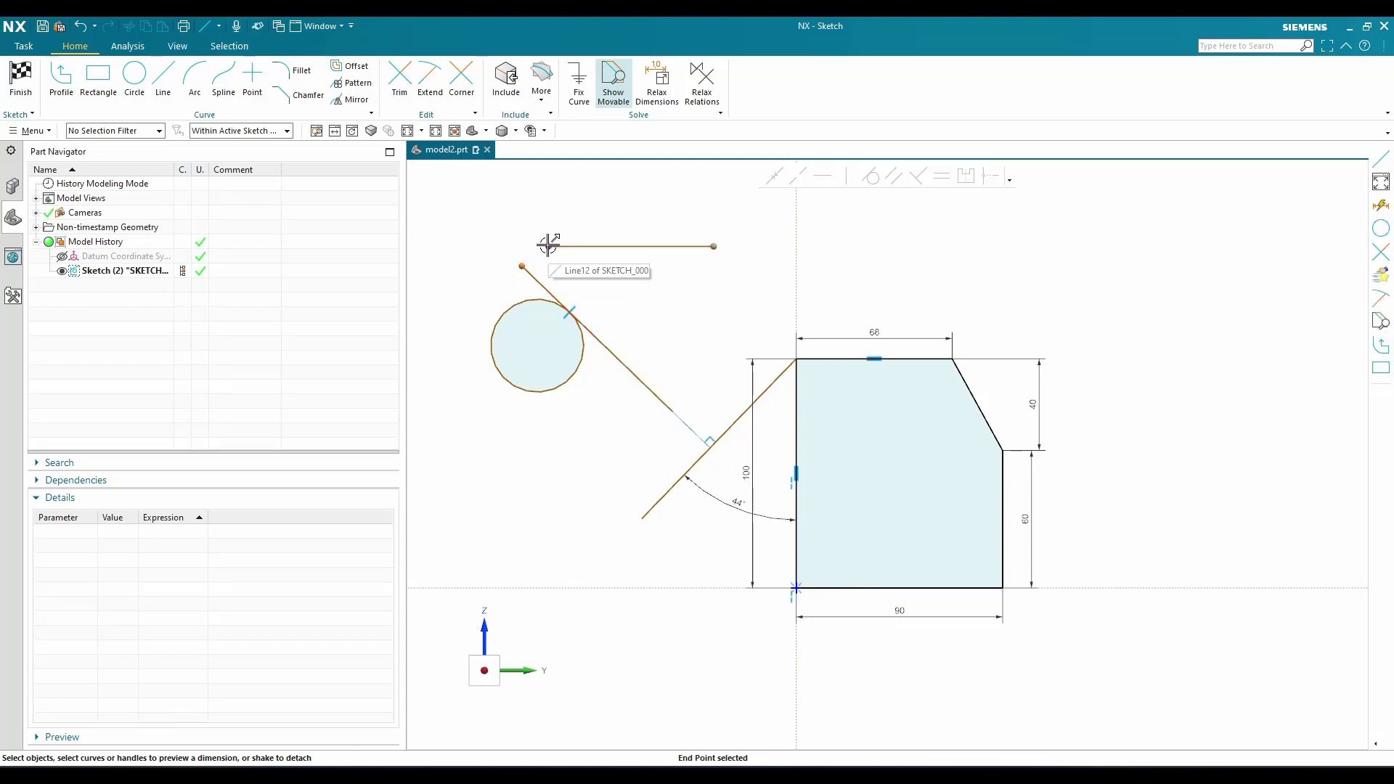
{"action": "left_click", "coordinate": [549, 246]}
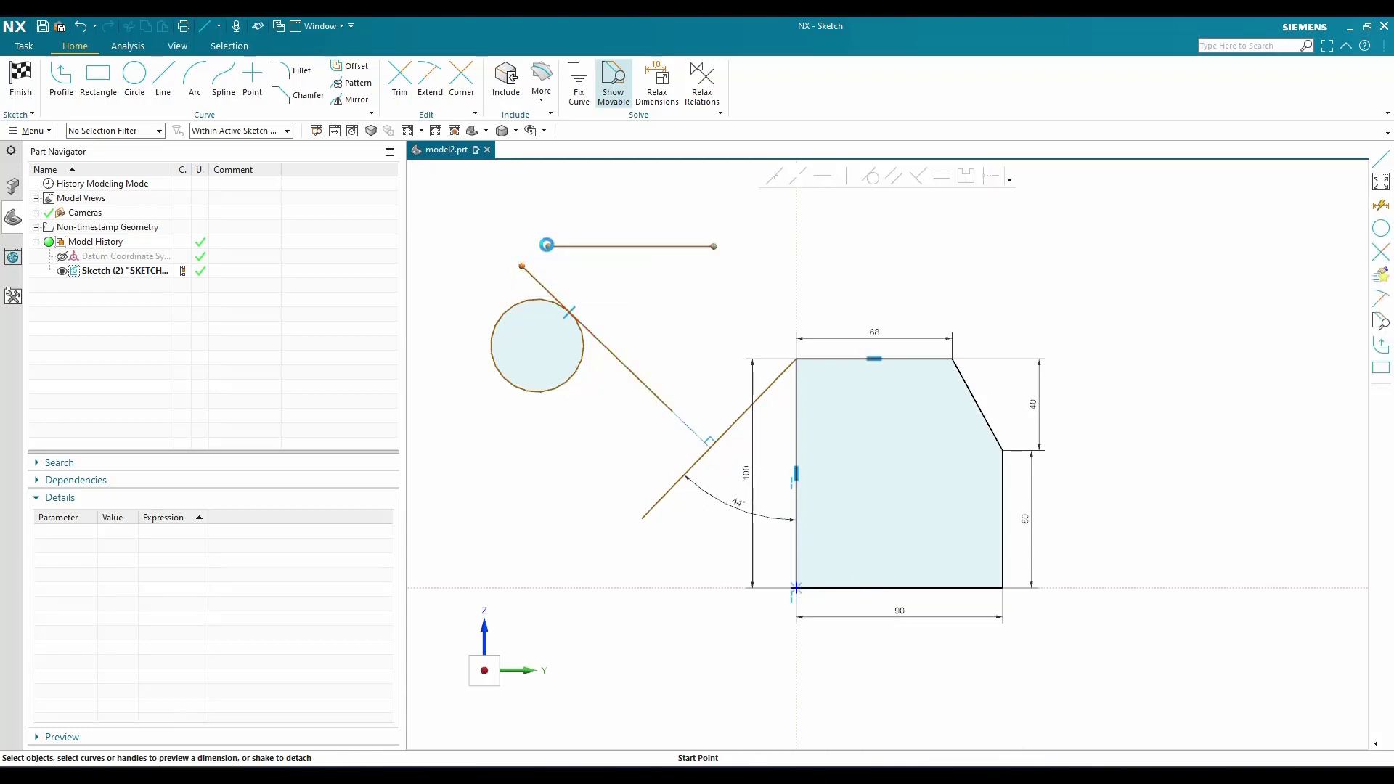
{"action": "left_click", "coordinate": [775, 176]}
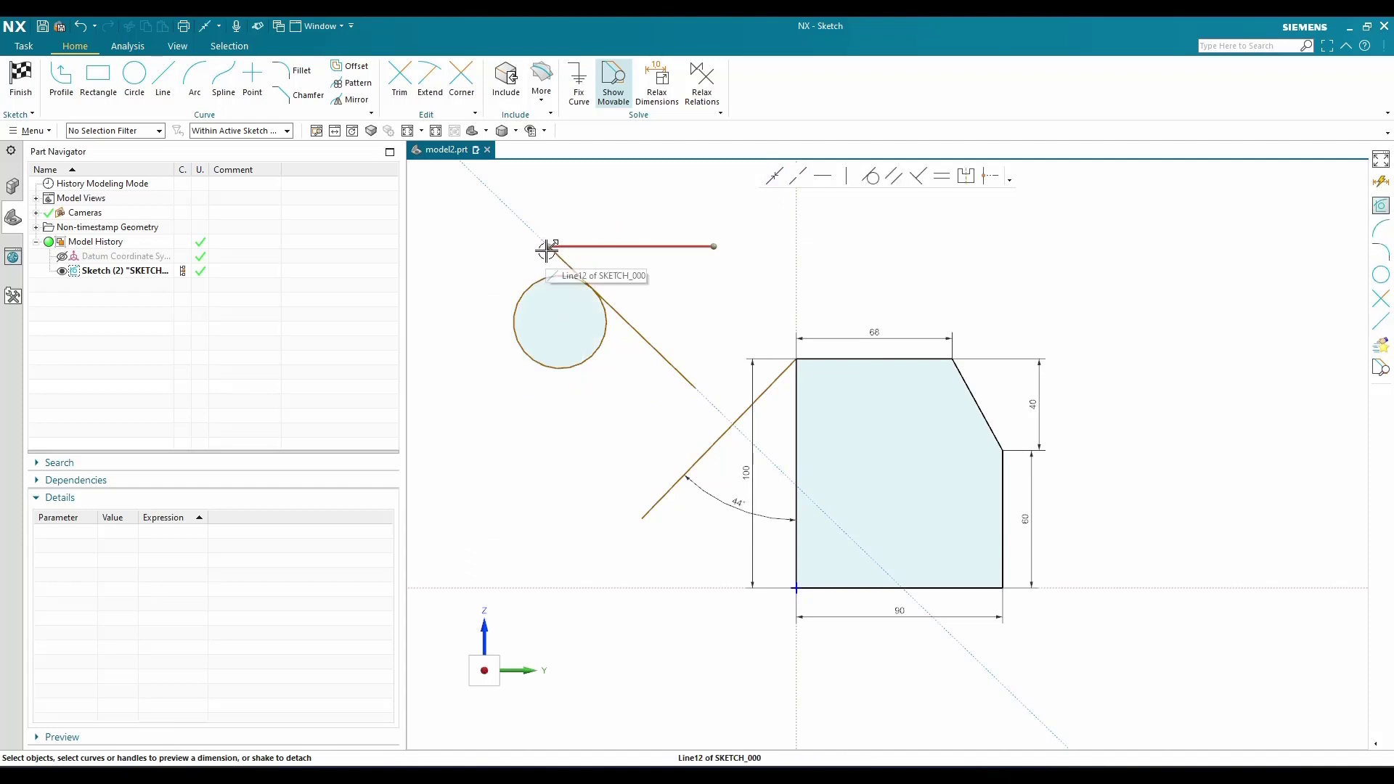
{"action": "left_click", "coordinate": [656, 276]}
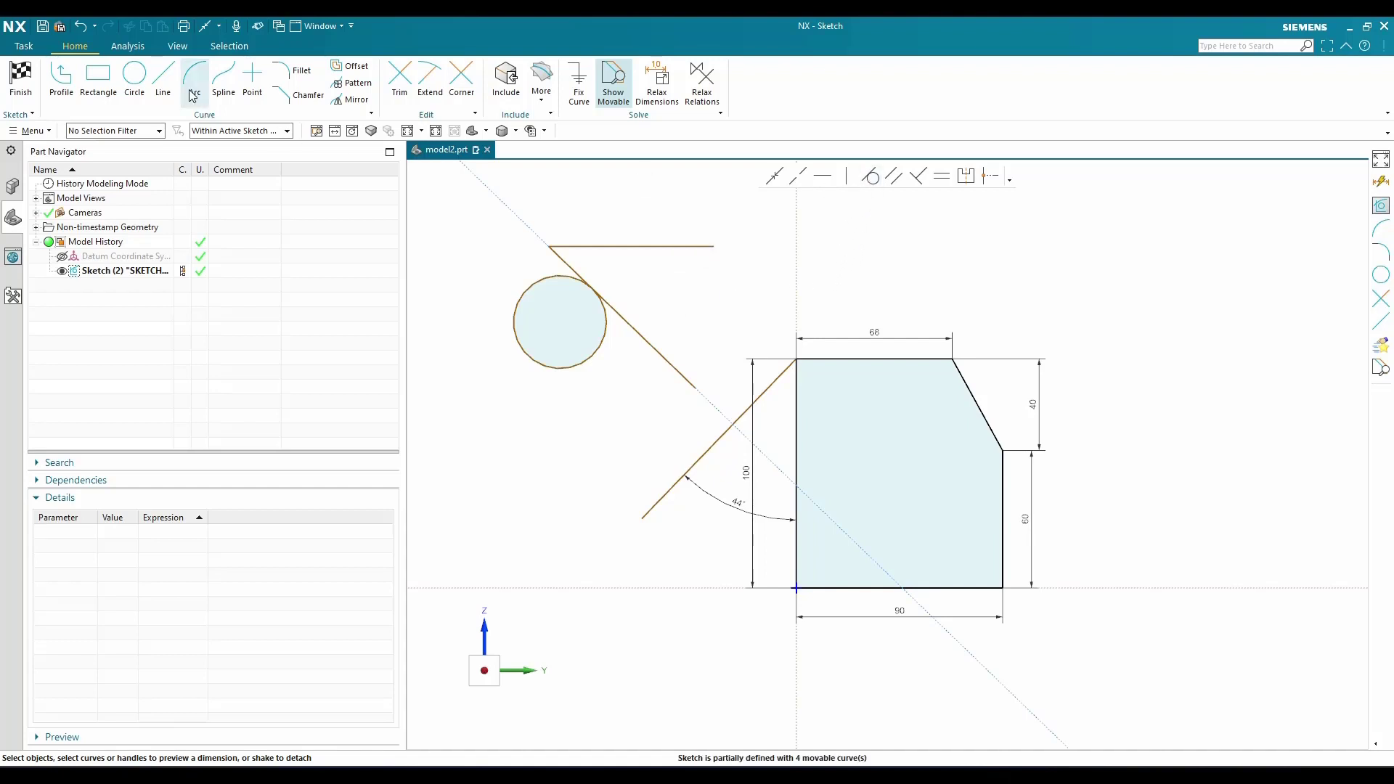
Sketch a second circle above the free horizontal line without touching it
{"action": "left_click", "coordinate": [135, 75]}
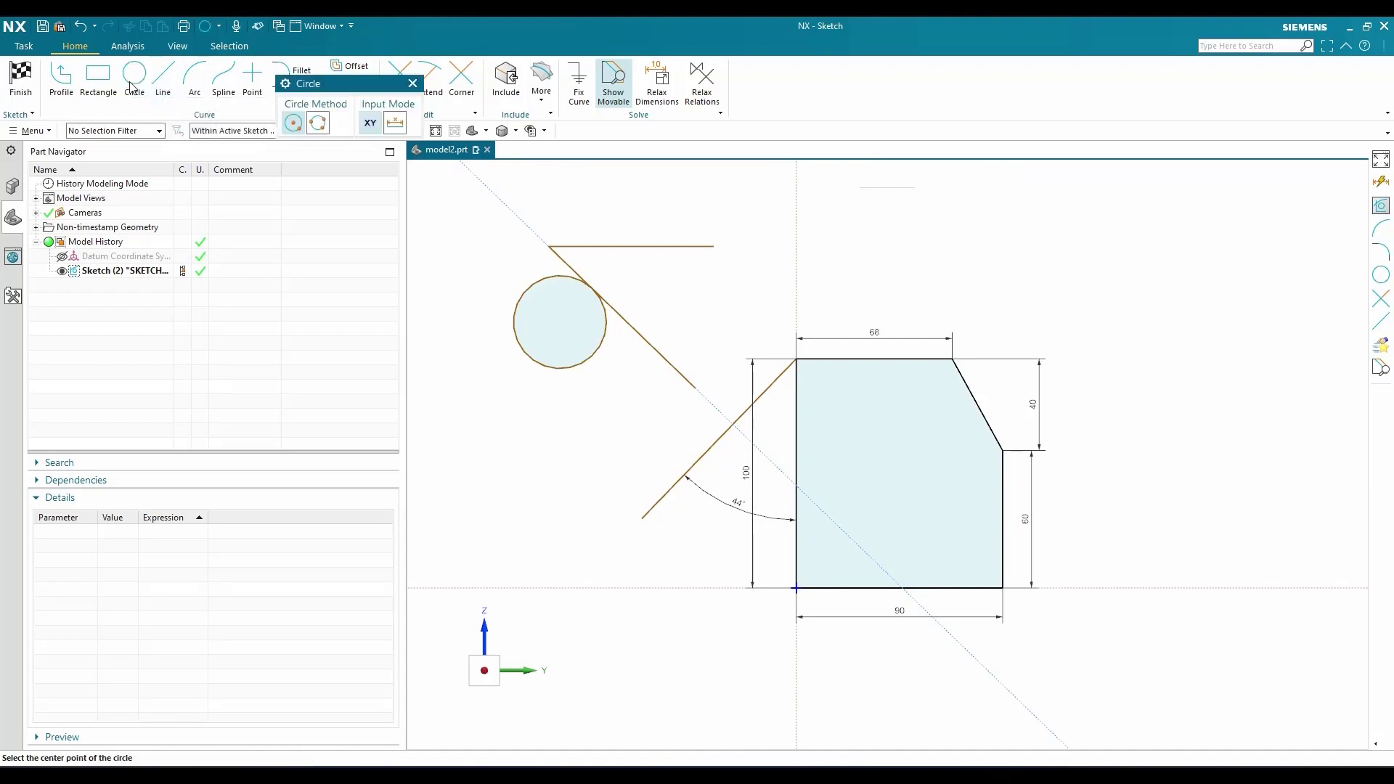
{"action": "scroll", "coordinate": [697, 414], "scroll_direction": "down", "scroll_amount": 2}
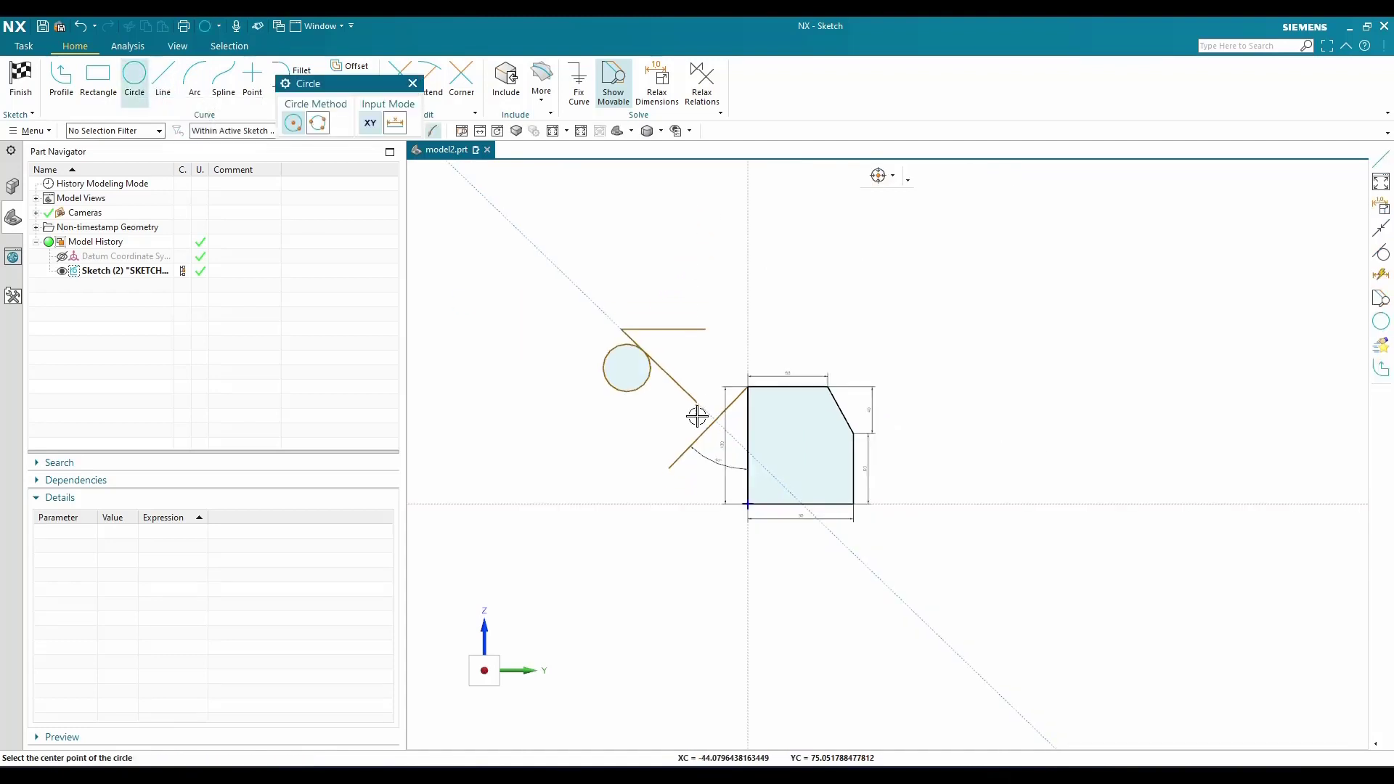
{"action": "scroll", "coordinate": [660, 293], "scroll_direction": "up", "scroll_amount": 4}
{"action": "left_click", "coordinate": [651, 327]}
{"action": "left_click", "coordinate": [687, 389]}
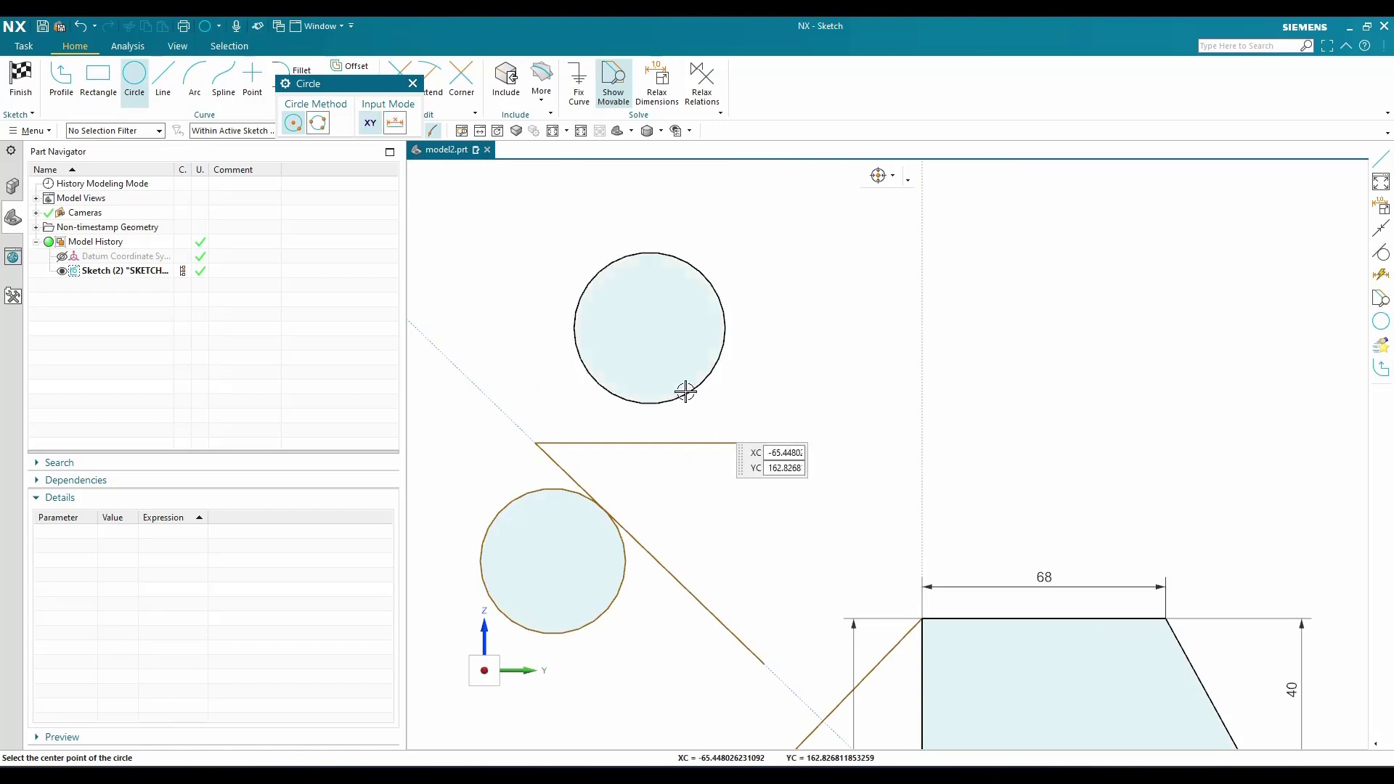
{"action": "key", "text": "Escape"}
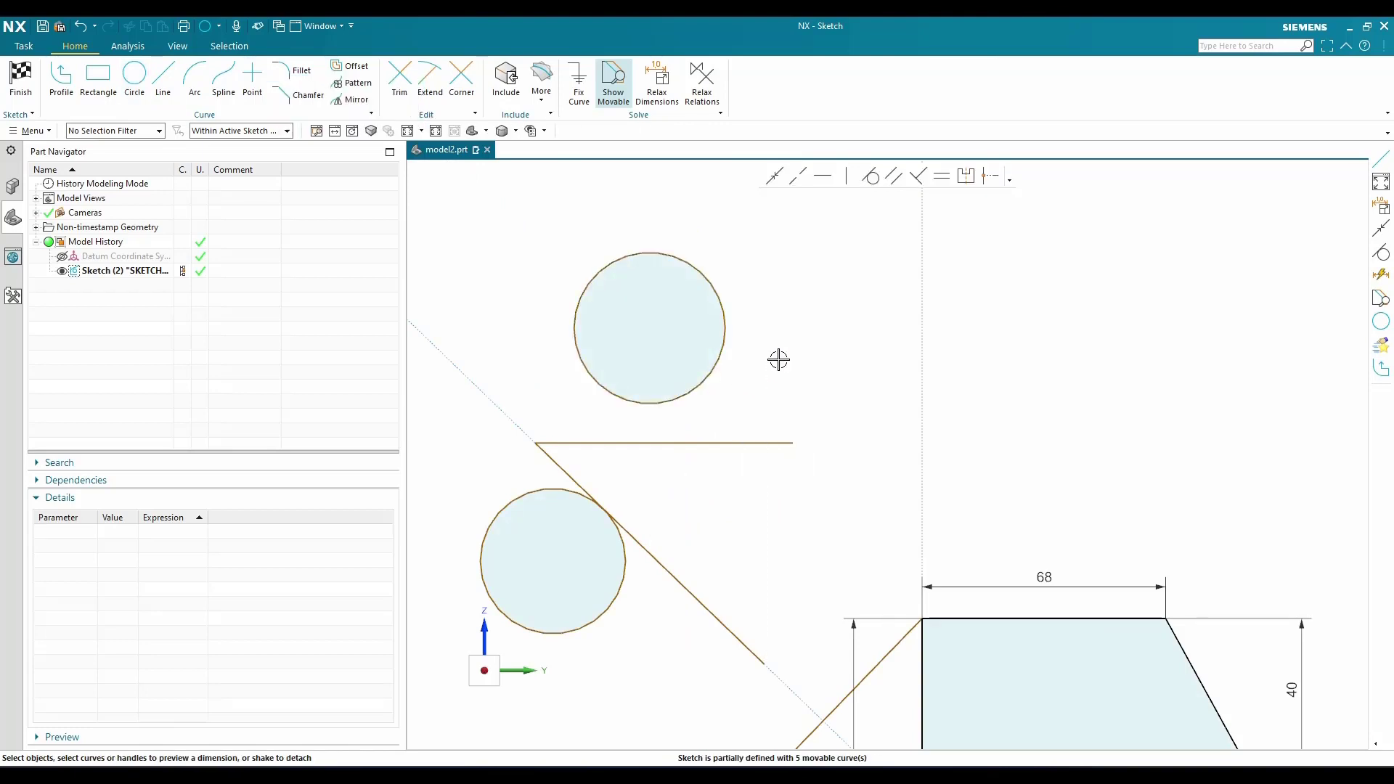
Apply Make Tangent with the upper circle as the motion curve and the horizontal line as the stationary curve
{"action": "left_click", "coordinate": [872, 177]}
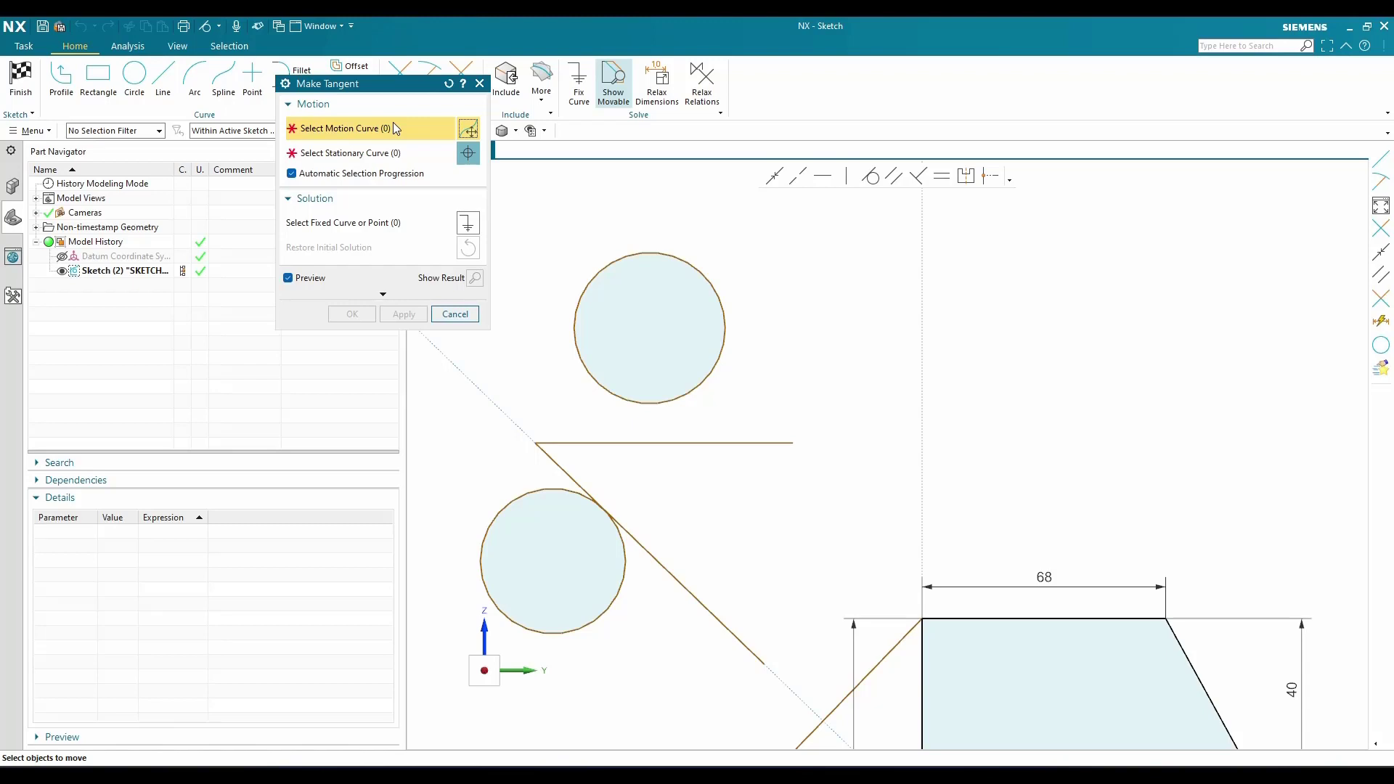
{"action": "left_click", "coordinate": [665, 404]}
{"action": "left_click", "coordinate": [663, 442]}
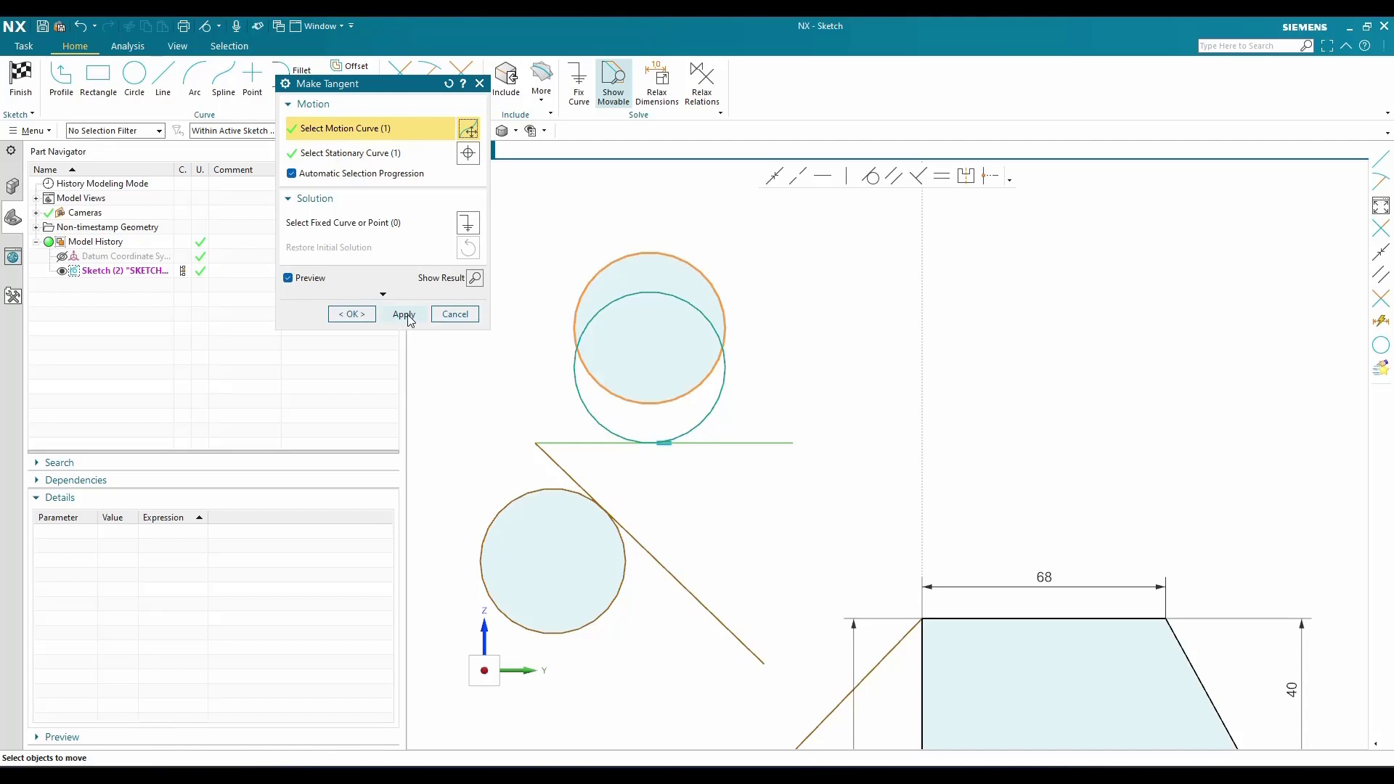
{"action": "left_click", "coordinate": [405, 314]}
Make the lower circle tangent to the 44° outer slanted line, with the circle as the motion curve
{"action": "scroll", "coordinate": [807, 347], "scroll_direction": "down", "scroll_amount": 2}
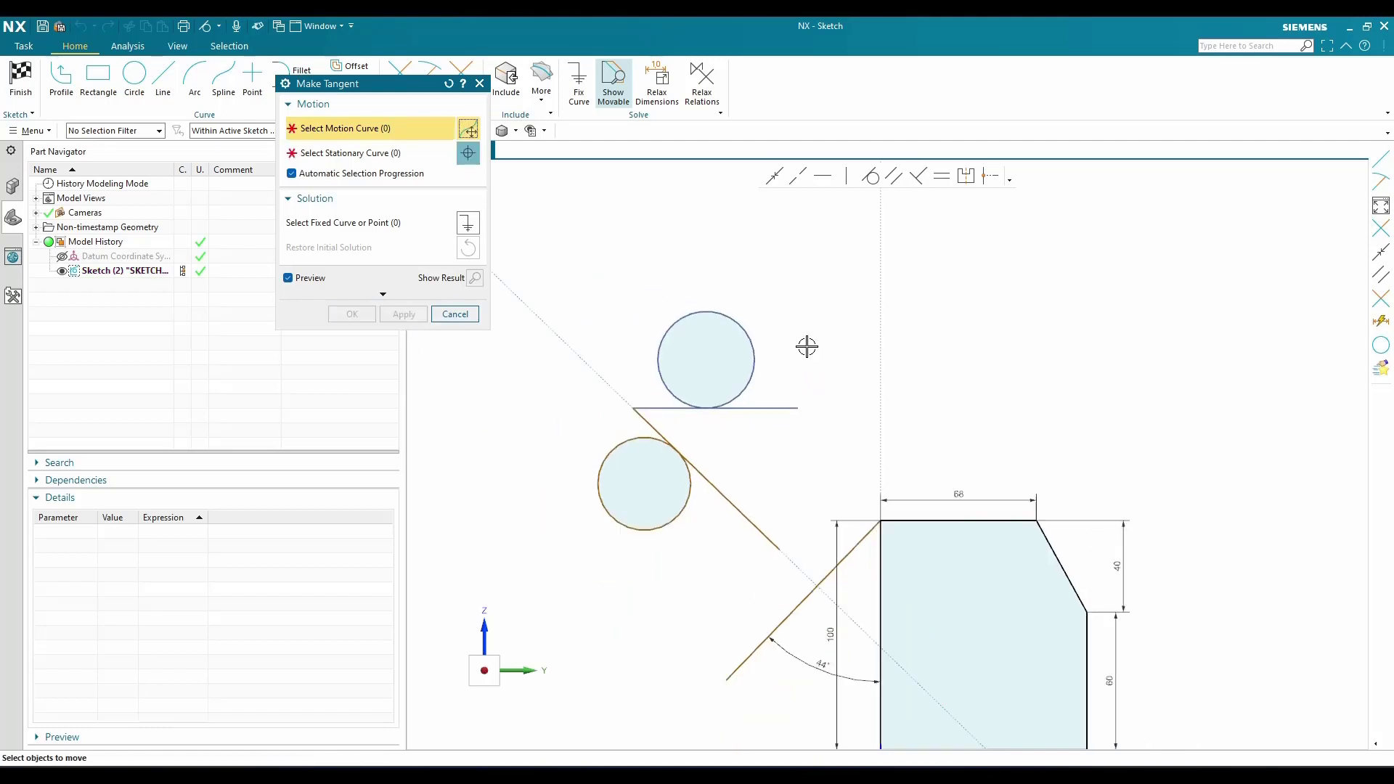
{"action": "scroll", "coordinate": [669, 613], "scroll_direction": "up", "scroll_amount": 2}
{"action": "left_click", "coordinate": [653, 482]}
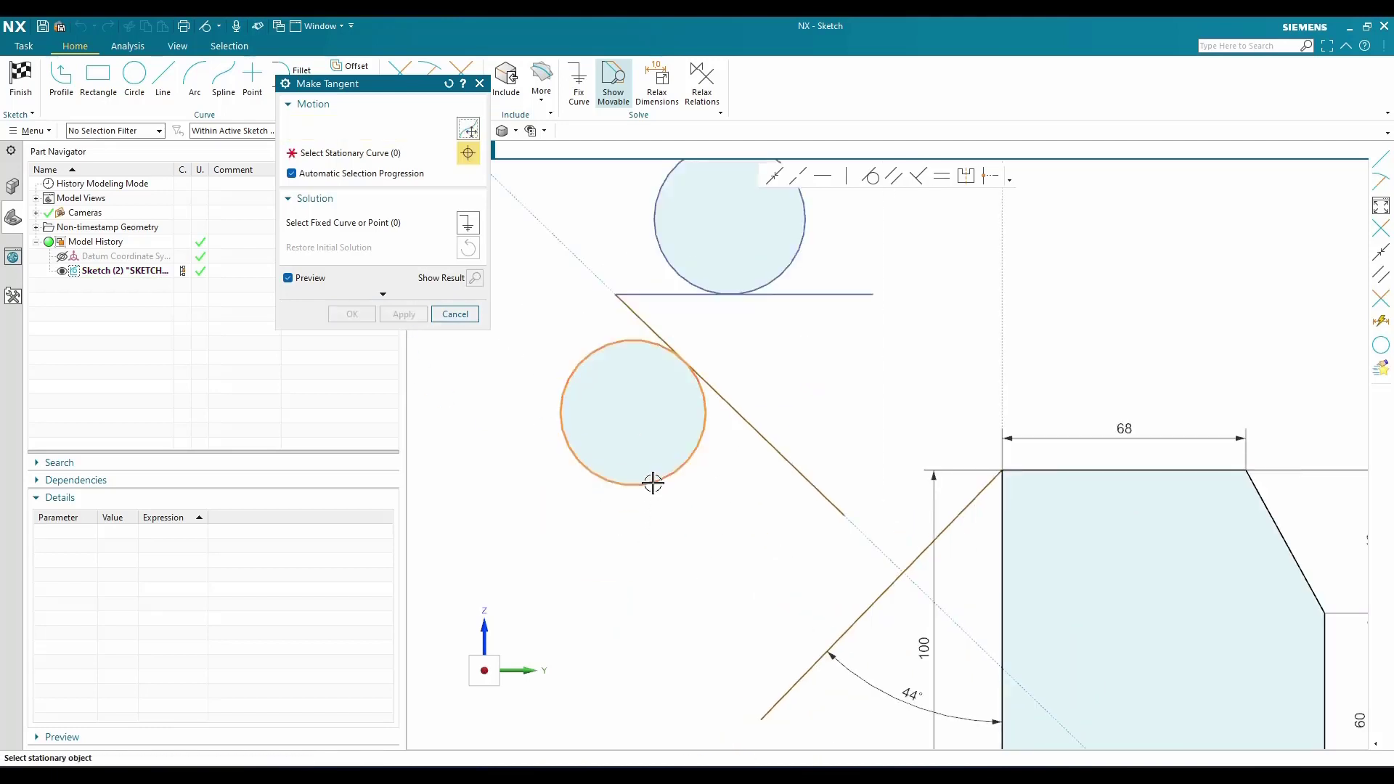
{"action": "left_click", "coordinate": [856, 623]}
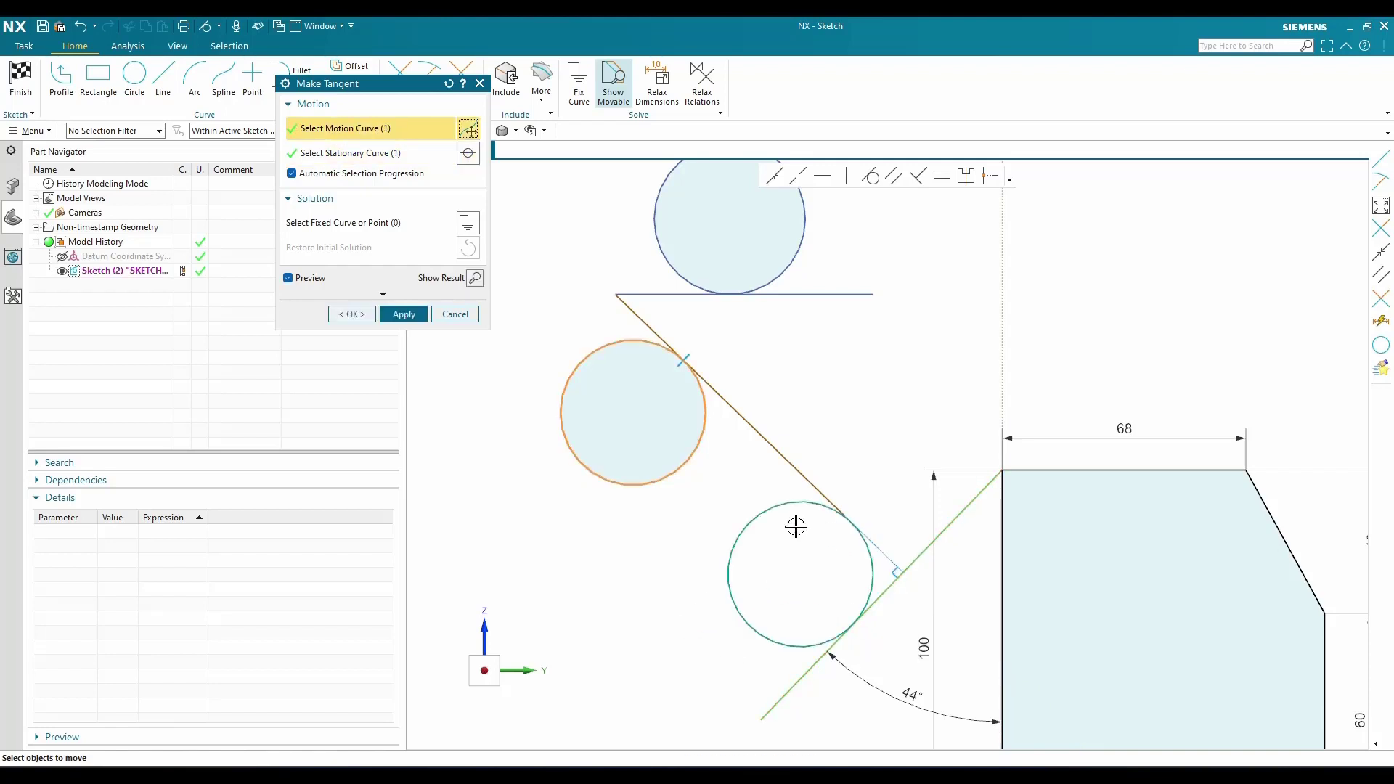
{"action": "left_click", "coordinate": [352, 314]}
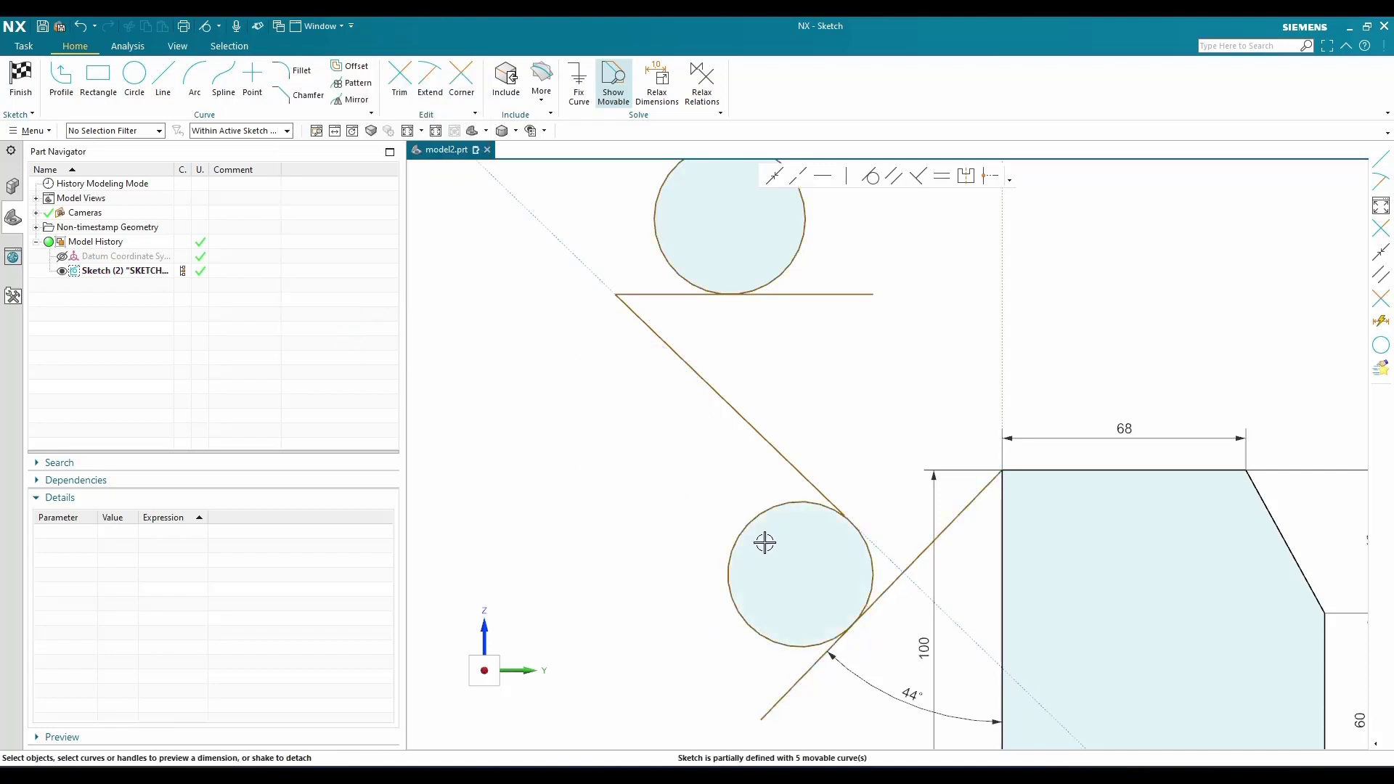
{"action": "scroll", "coordinate": [629, 504], "scroll_direction": "down", "scroll_amount": 2}
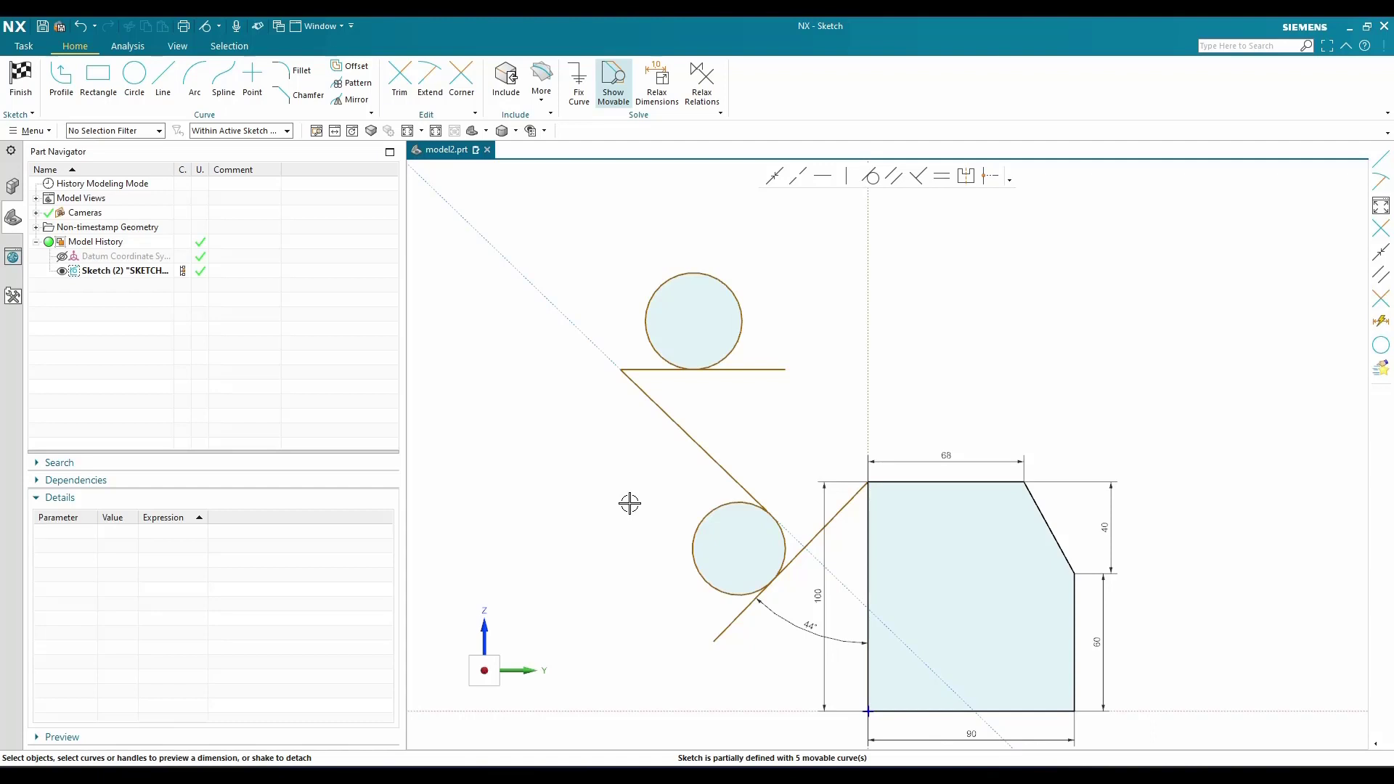
{"action": "scroll", "coordinate": [660, 411], "scroll_direction": "down", "scroll_amount": 4}
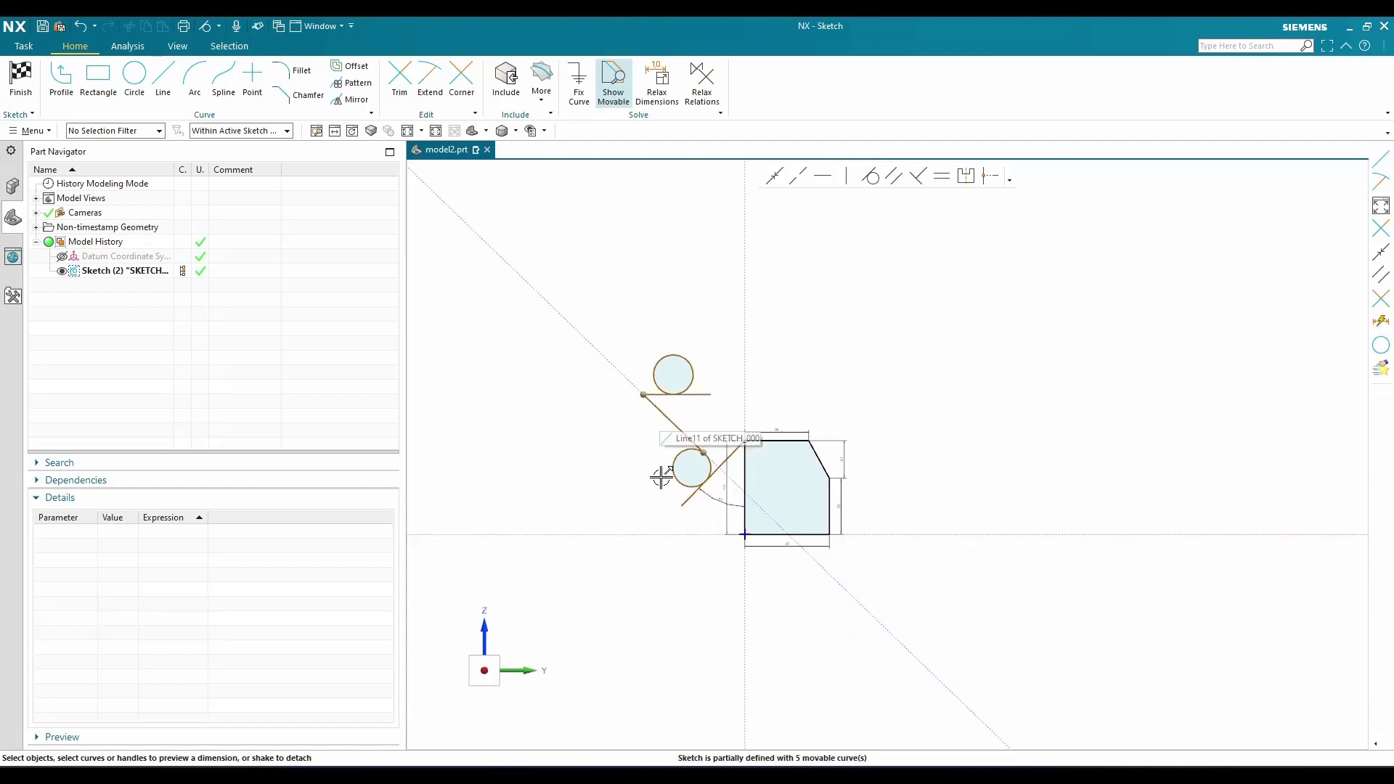
{"action": "scroll", "coordinate": [672, 491], "scroll_direction": "up", "scroll_amount": 4}
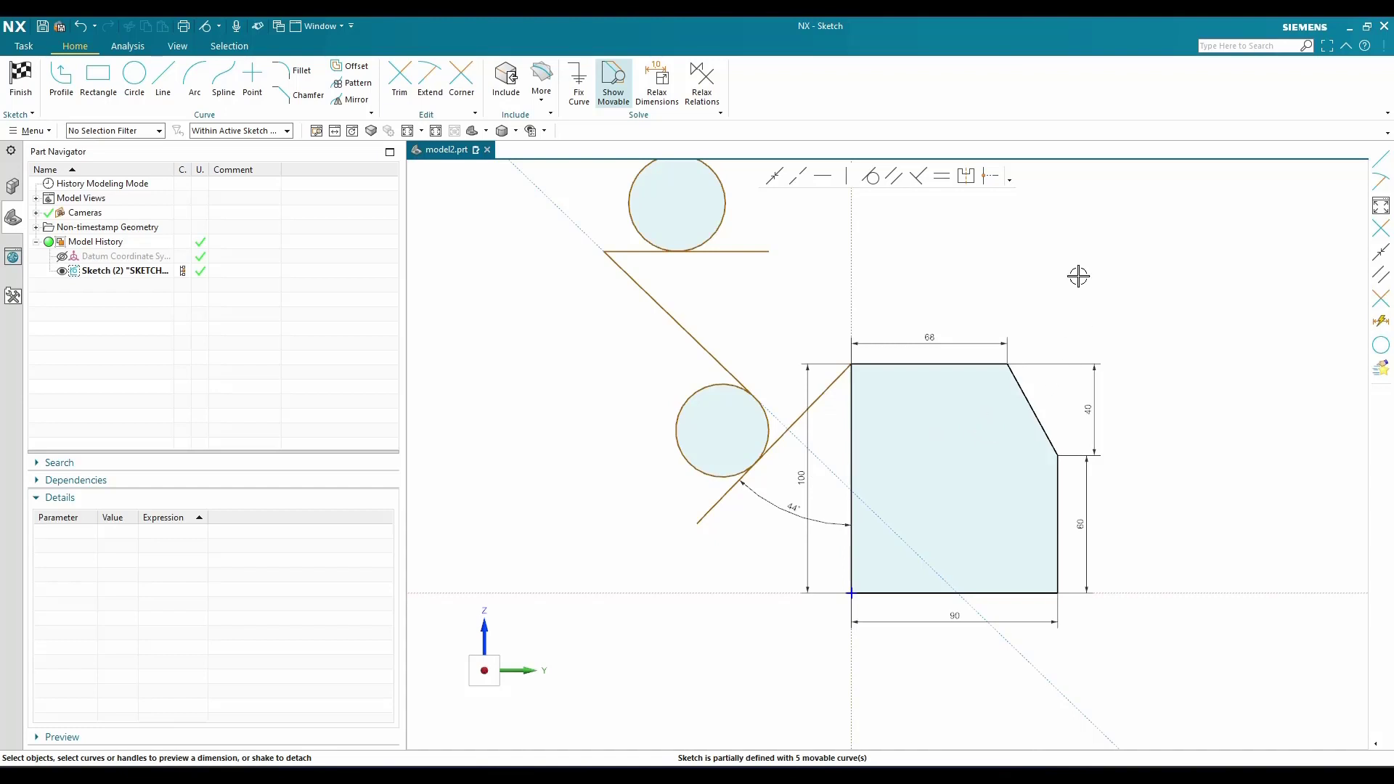
{"action": "scroll", "coordinate": [1133, 295], "scroll_direction": "down", "scroll_amount": 2}
{"action": "scroll", "coordinate": [1133, 294], "scroll_direction": "up", "scroll_amount": 3}
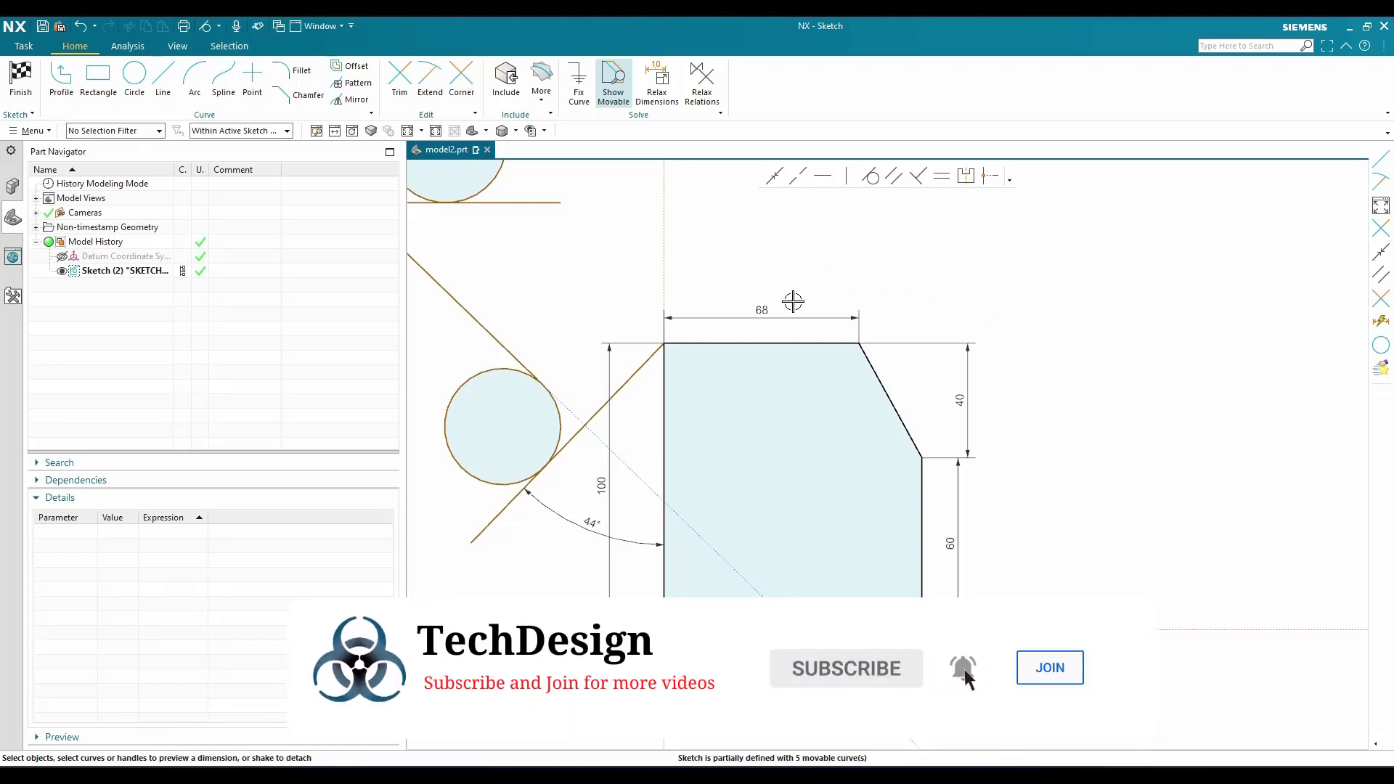
Add an expression to the 68 mm dimension of the profile's top edge
{"action": "scroll", "coordinate": [730, 286], "scroll_direction": "up", "scroll_amount": 3}
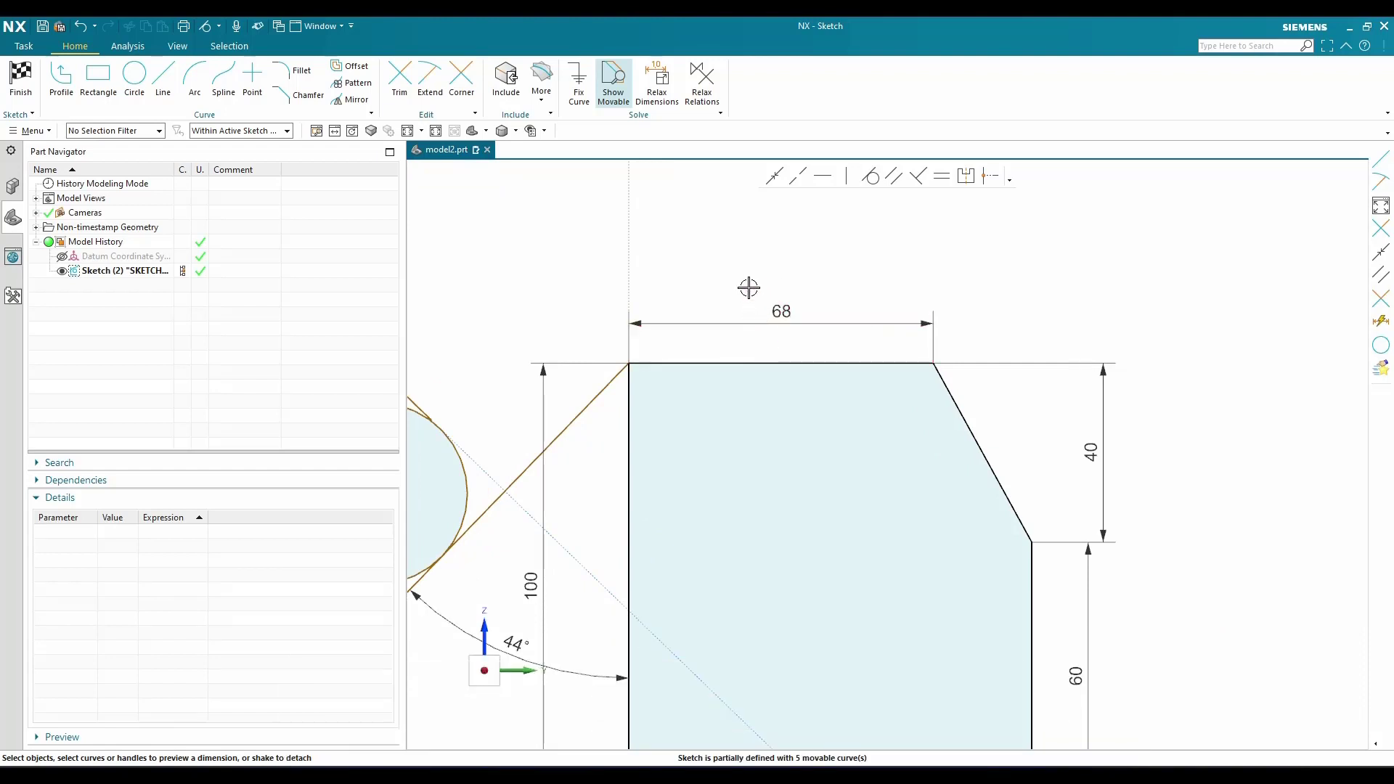
{"action": "scroll", "coordinate": [750, 302], "scroll_direction": "down", "scroll_amount": 2}
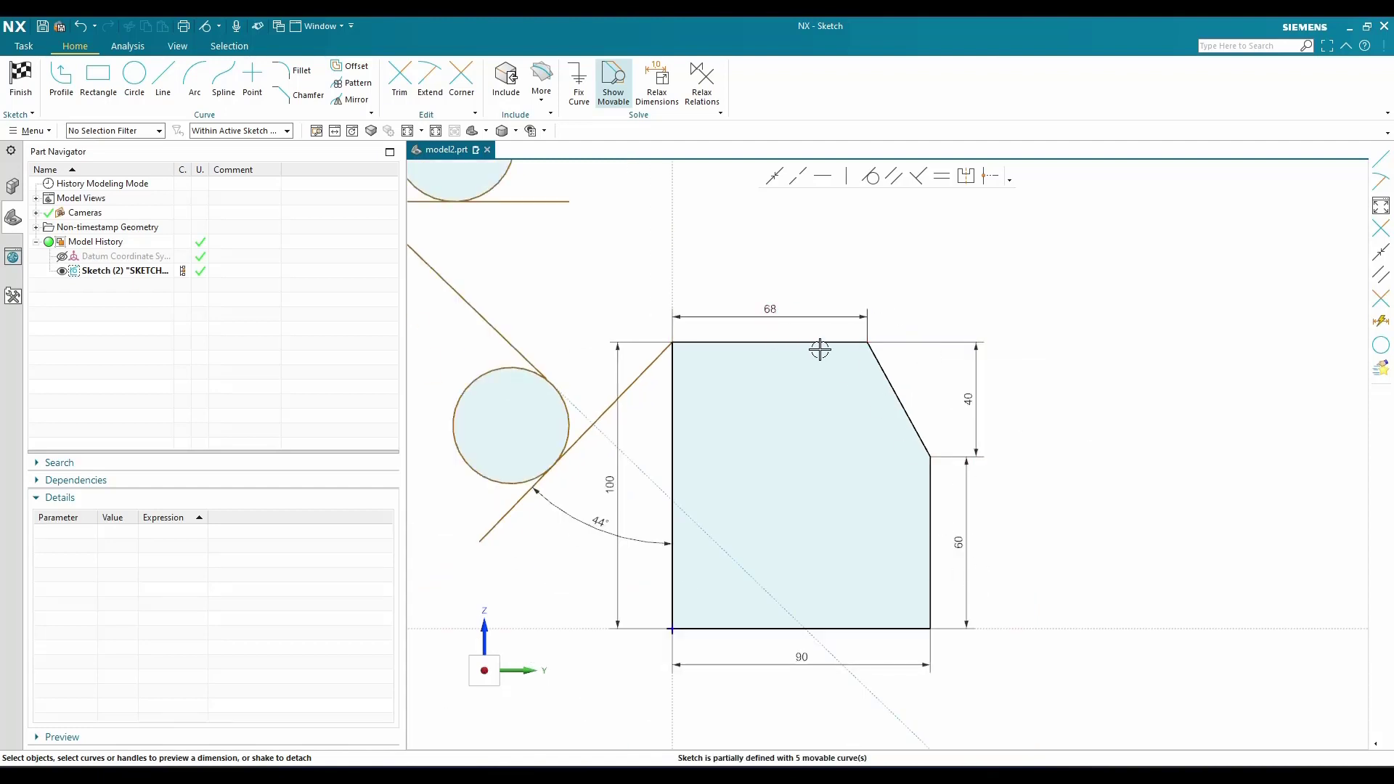
{"action": "scroll", "coordinate": [774, 305], "scroll_direction": "up", "scroll_amount": 2}
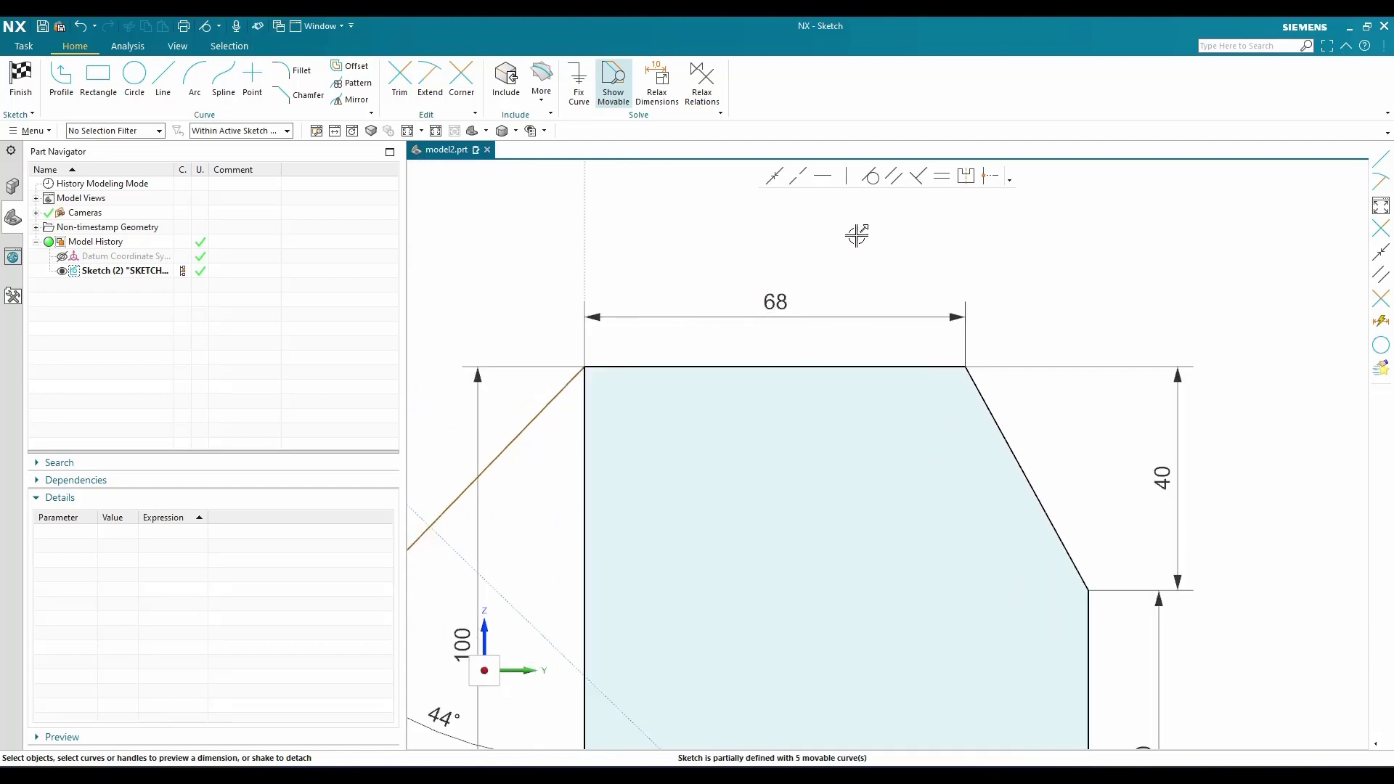
{"action": "scroll", "coordinate": [802, 303], "scroll_direction": "down", "scroll_amount": 1}
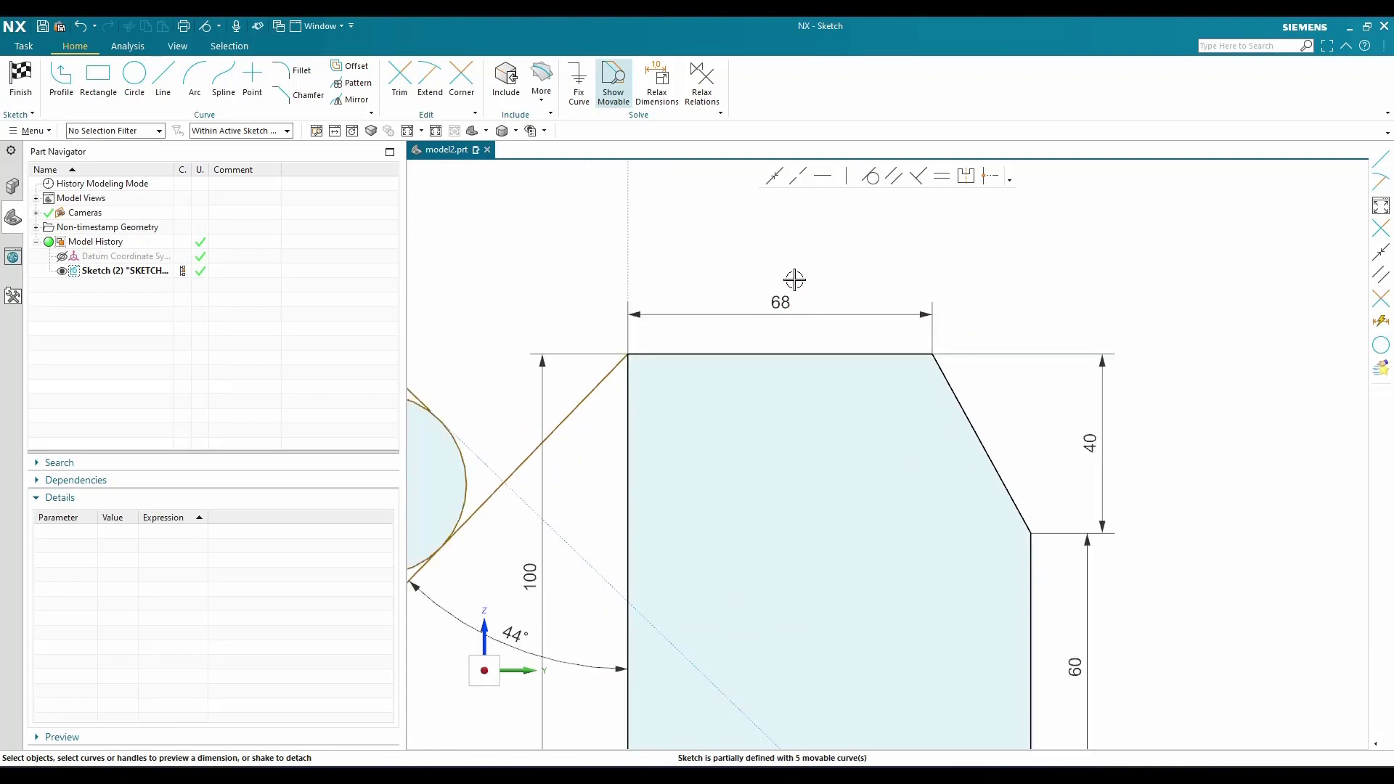
{"action": "left_click", "coordinate": [780, 303]}
{"action": "right_click", "coordinate": [786, 308]}
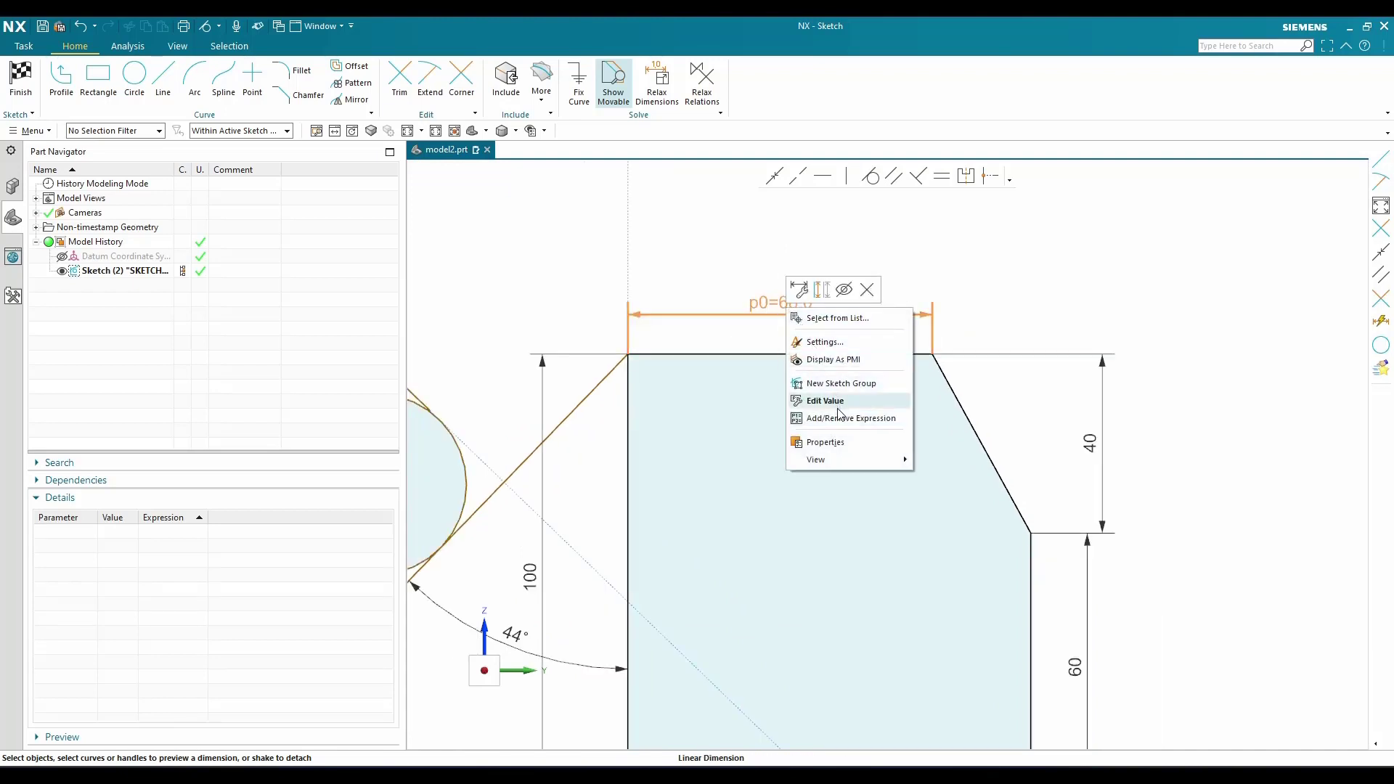
{"action": "left_click", "coordinate": [754, 285]}
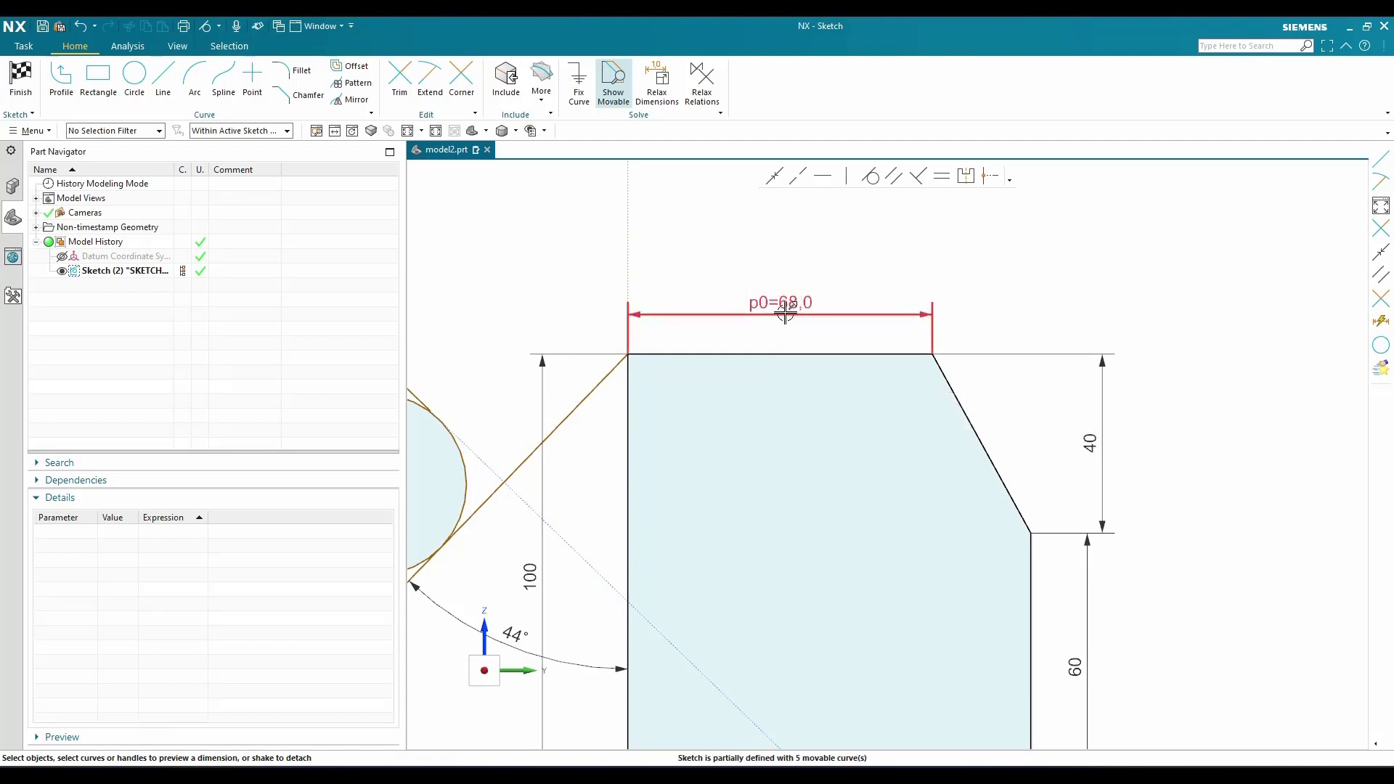
{"action": "scroll", "coordinate": [788, 311], "scroll_direction": "down", "scroll_amount": 2}
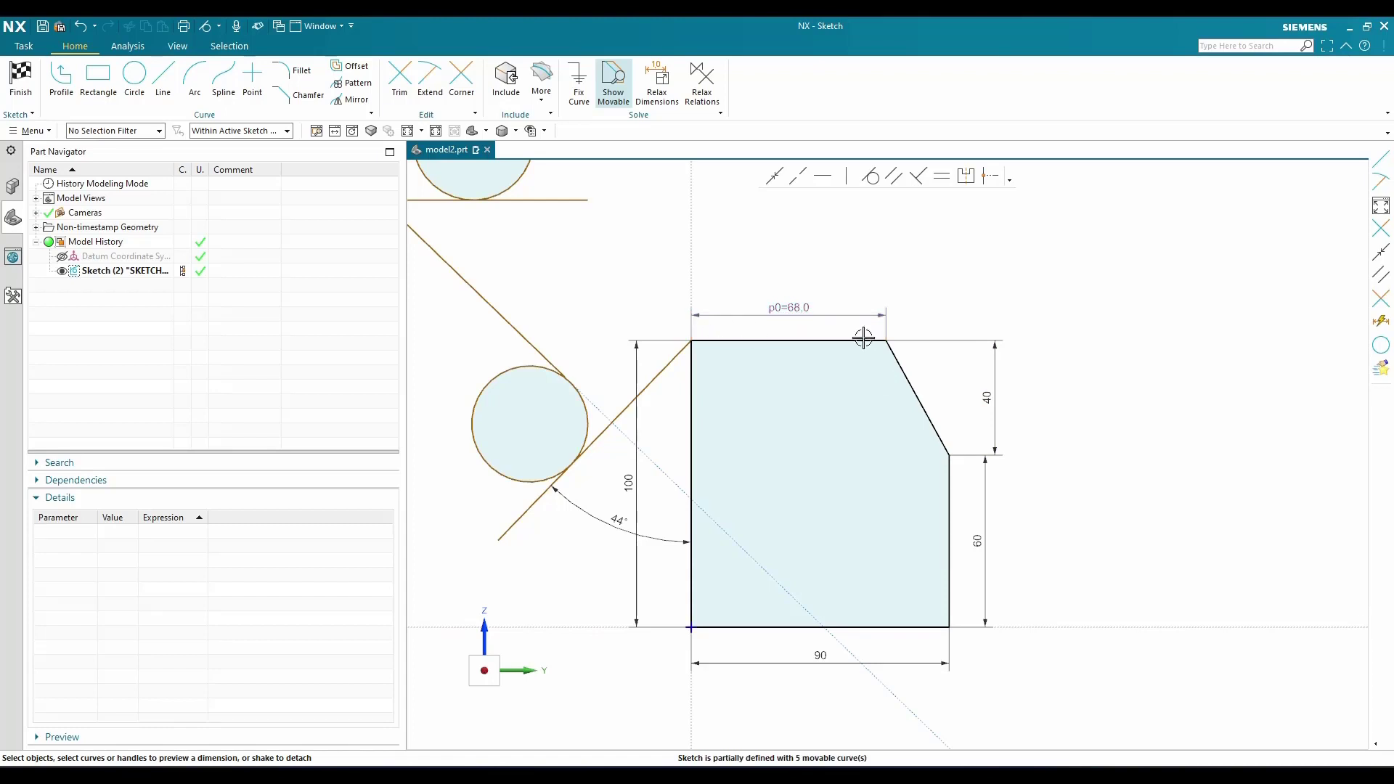
Rename the expression of the top-edge length dimension to W
{"action": "double_click", "coordinate": [780, 307]}
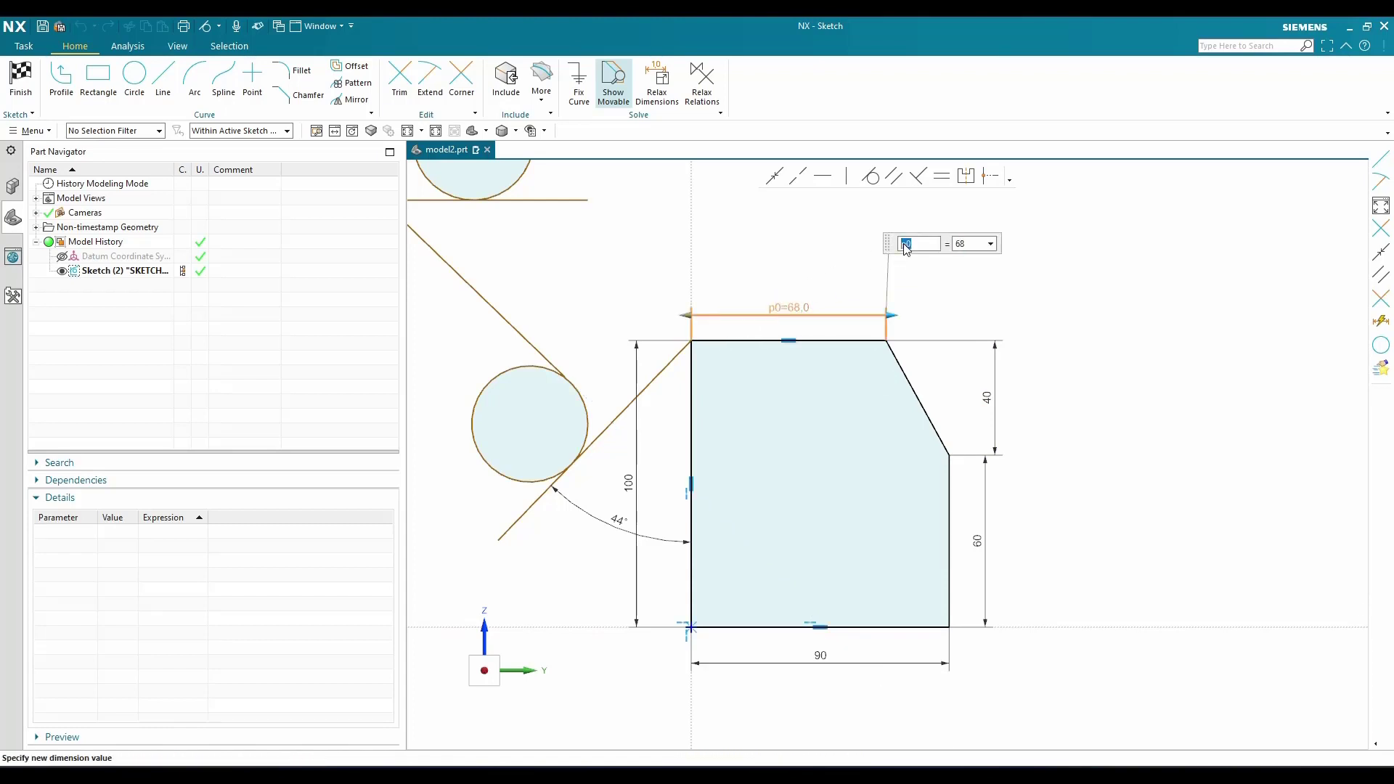
{"action": "type", "text": "W"}
{"action": "key", "text": "Return"}
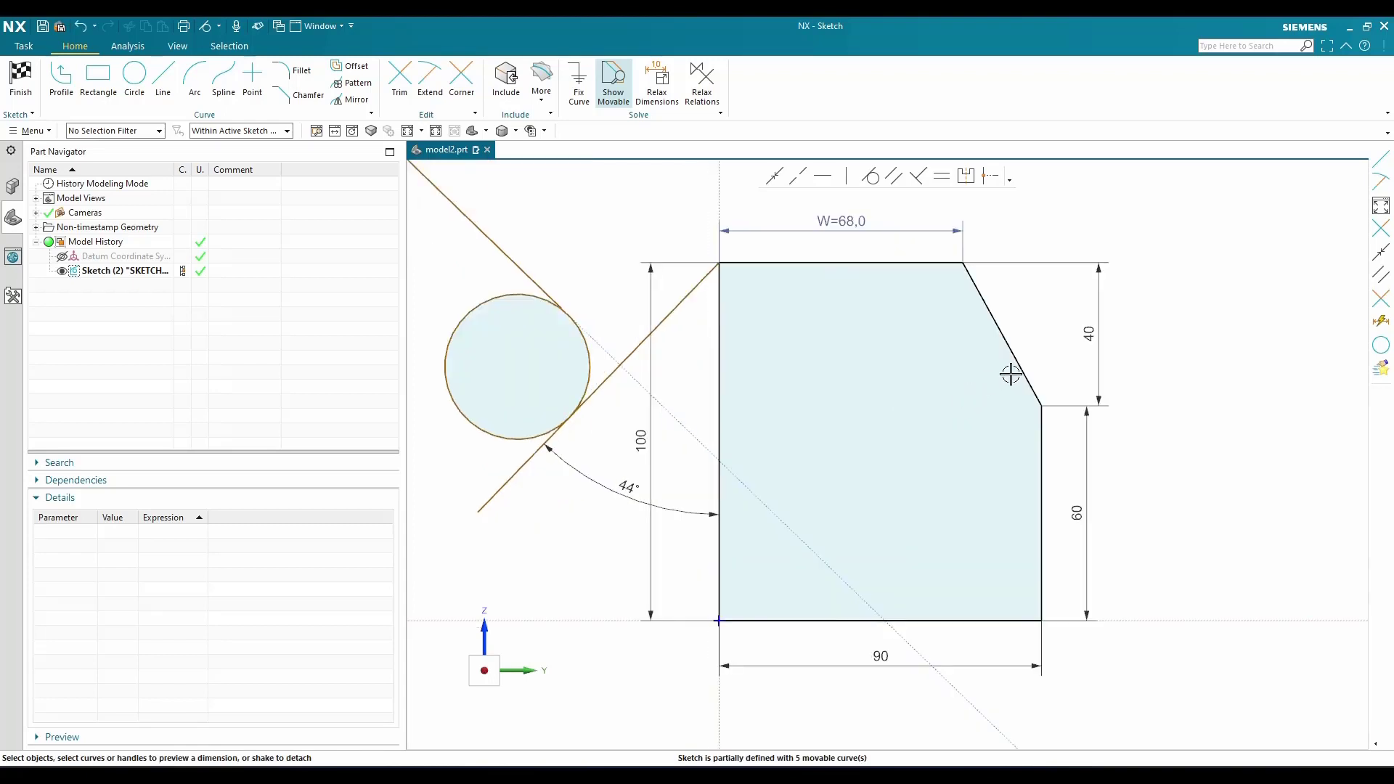
Drive the dimension of the profile's right vertical edge with the formula W-8
{"action": "scroll", "coordinate": [1066, 382], "scroll_direction": "down", "scroll_amount": 1}
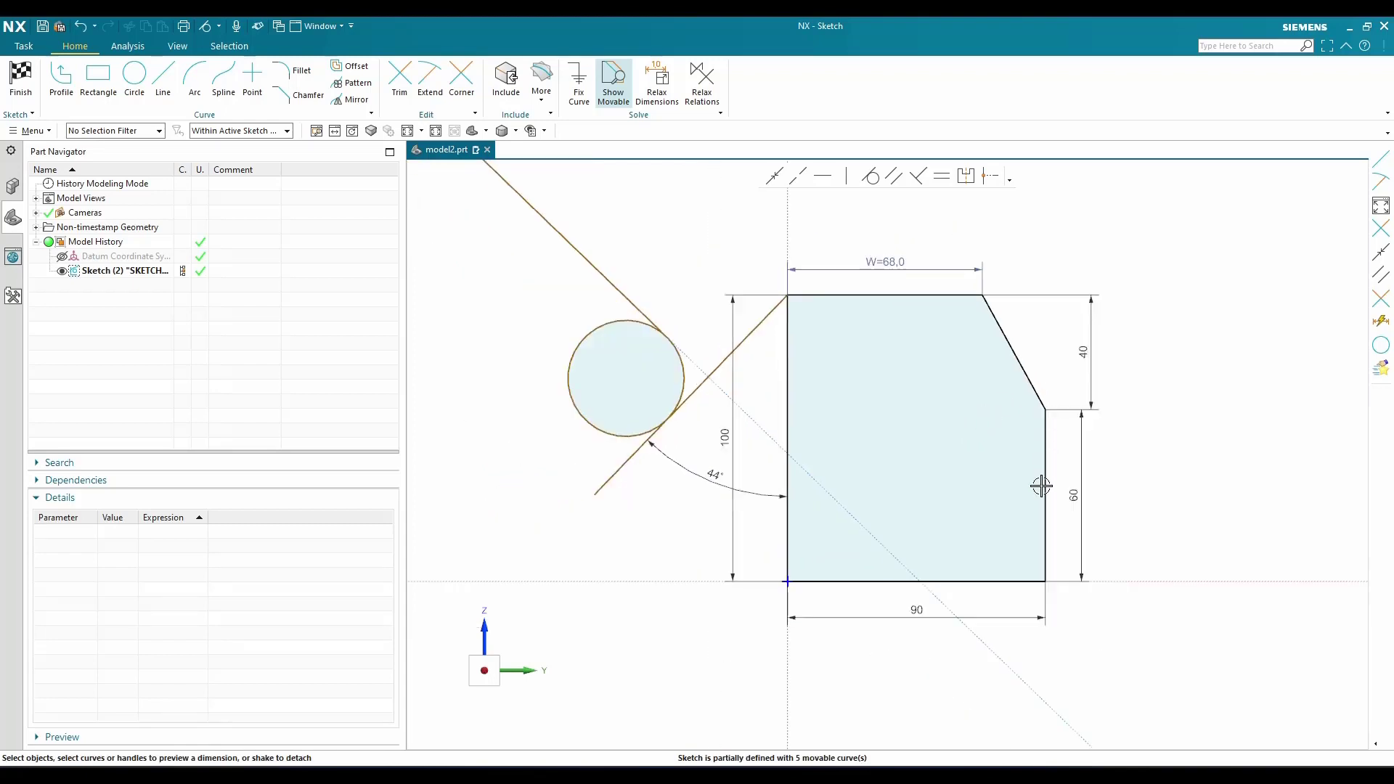
{"action": "scroll", "coordinate": [1101, 488], "scroll_direction": "up", "scroll_amount": 1}
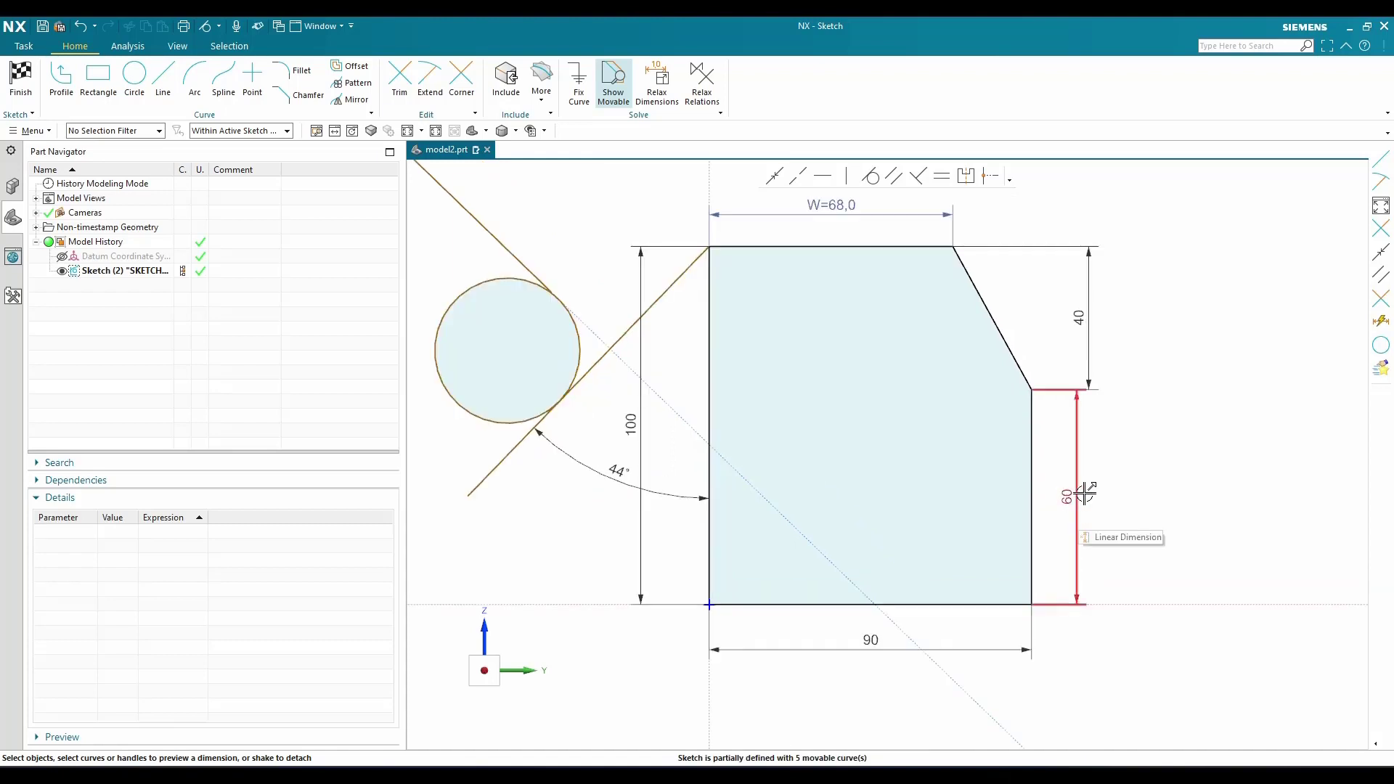
{"action": "double_click", "coordinate": [1076, 492]}
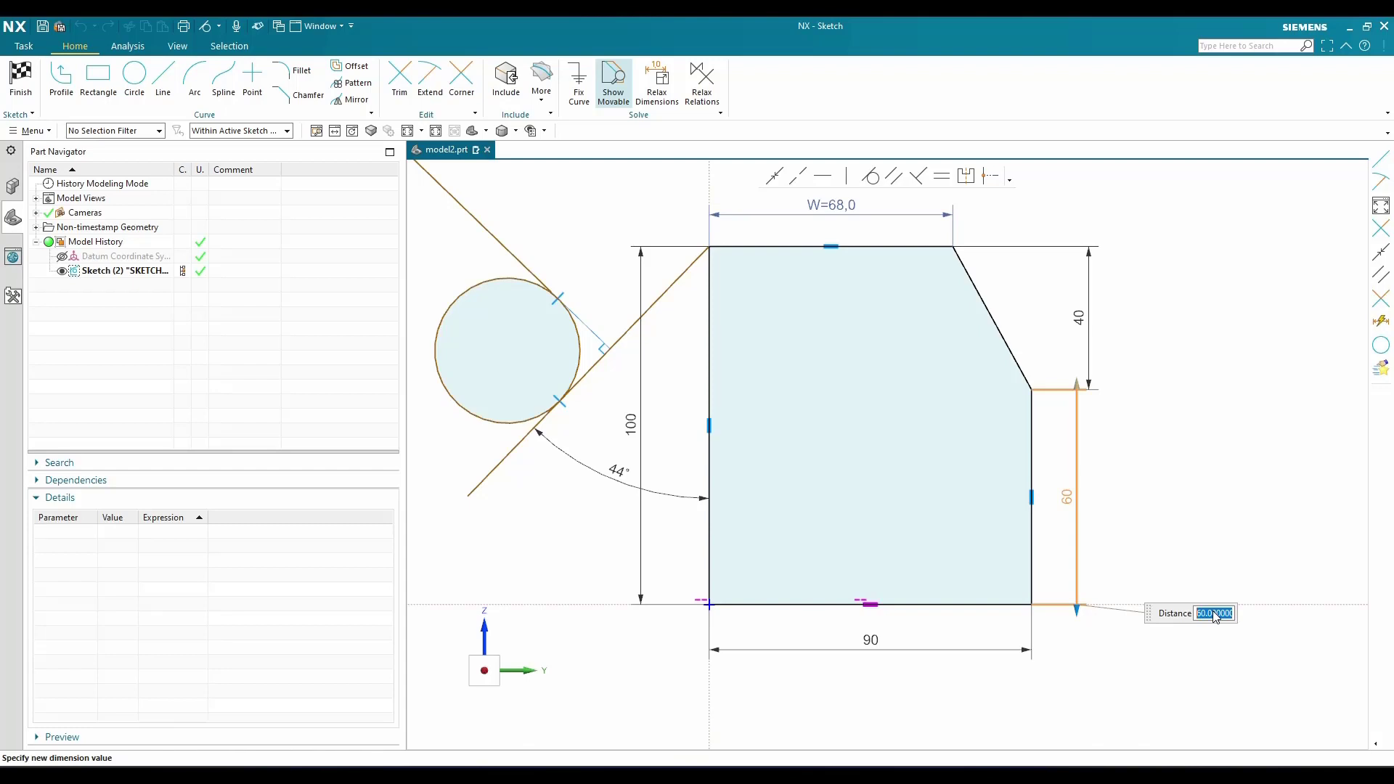
{"action": "type", "text": "=W-8"}
{"action": "key", "text": "Return"}
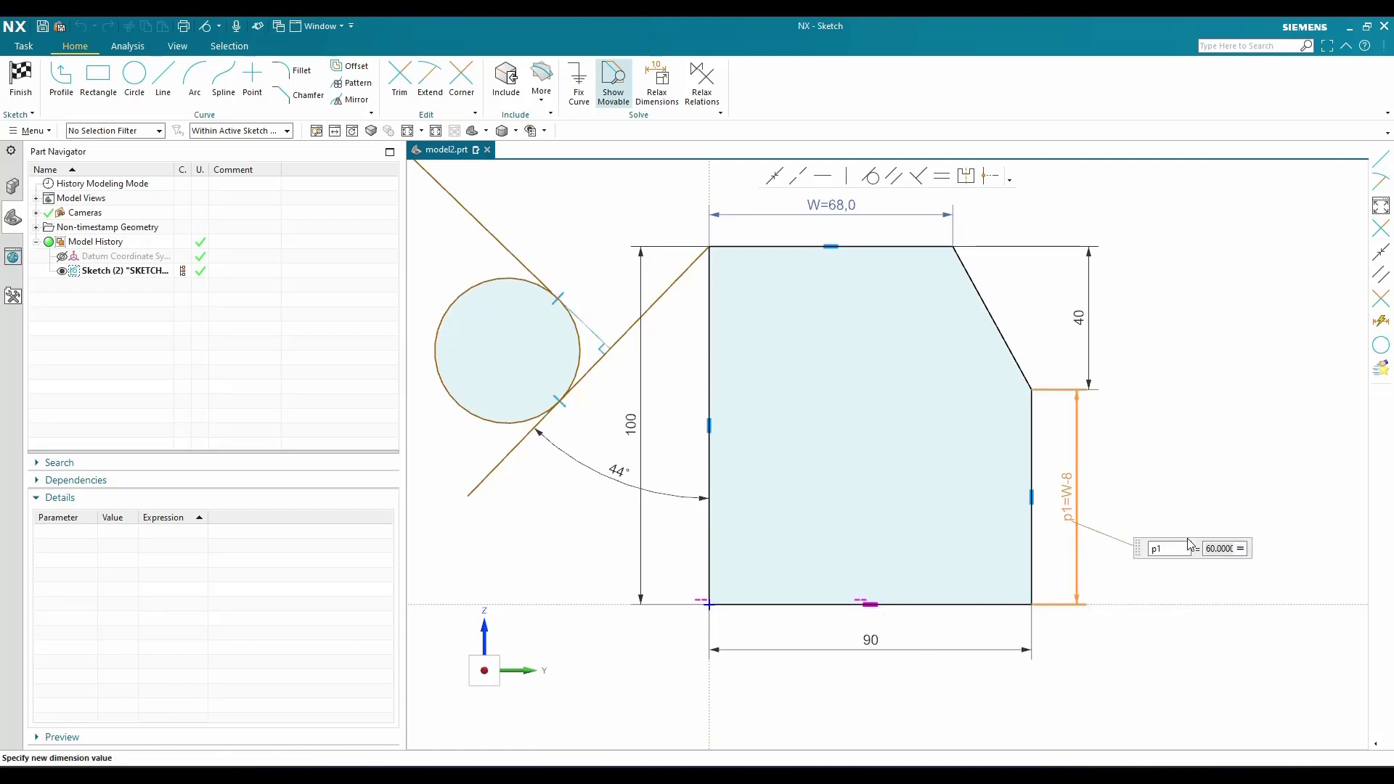
{"action": "left_click", "coordinate": [1183, 409]}
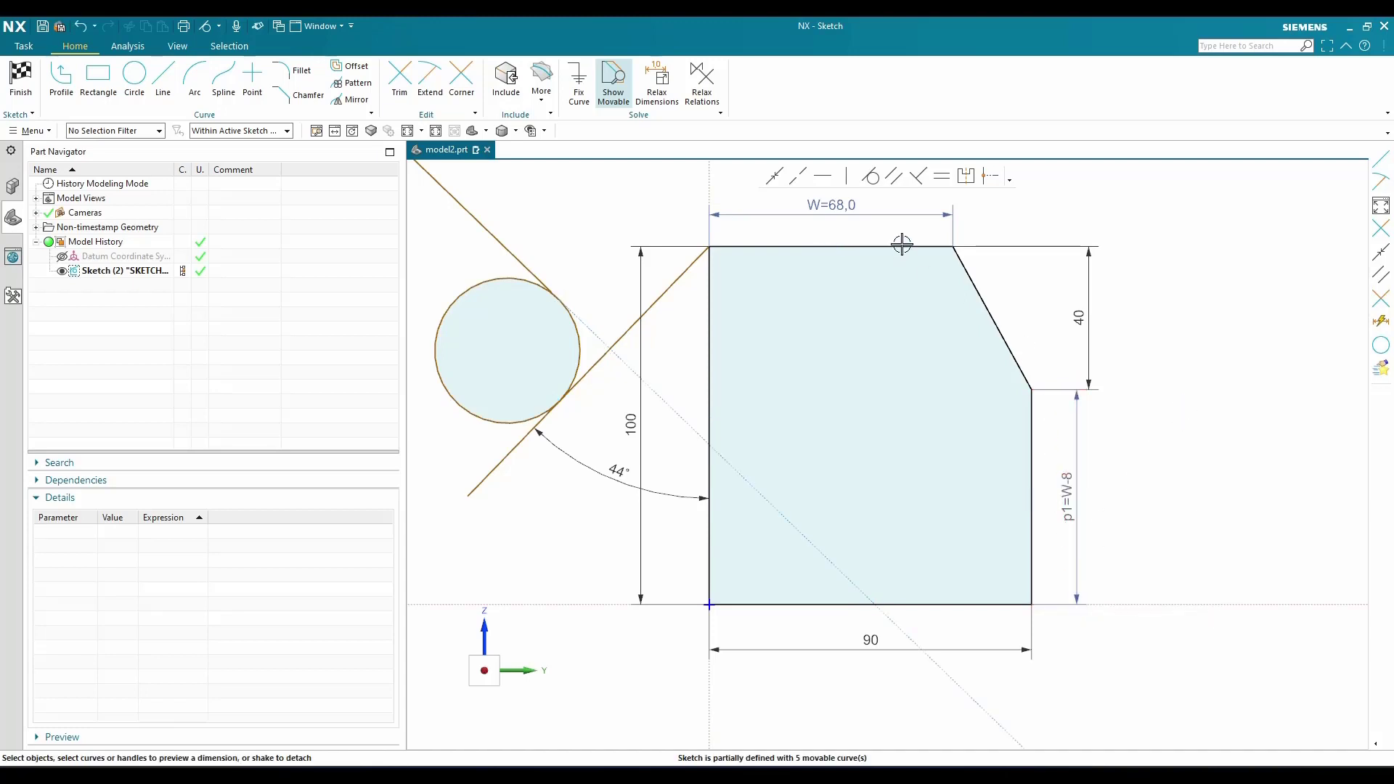
Rename the expression of the right vertical edge's dimension to H
{"action": "double_click", "coordinate": [1065, 493]}
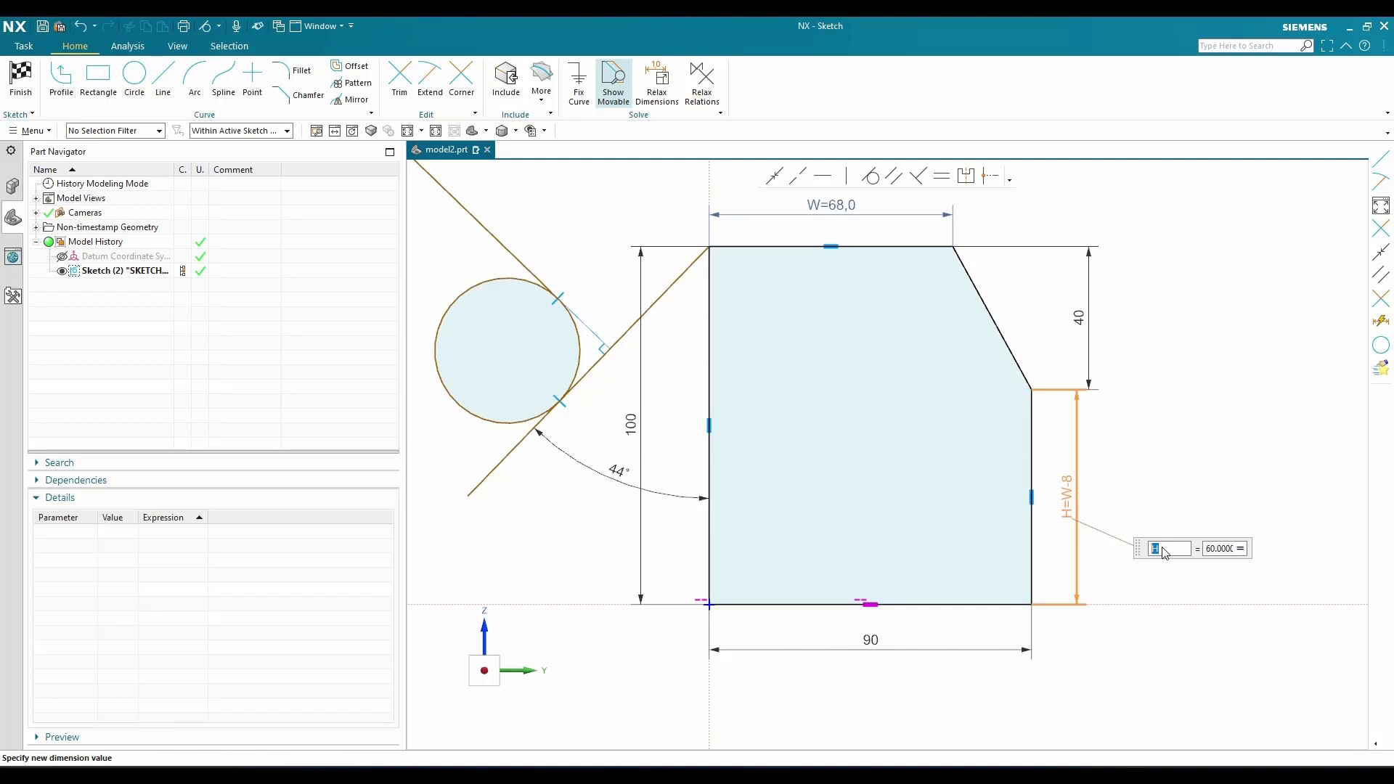
{"action": "key", "text": "Return"}
{"action": "scroll", "coordinate": [1115, 562], "scroll_direction": "down", "scroll_amount": 2}
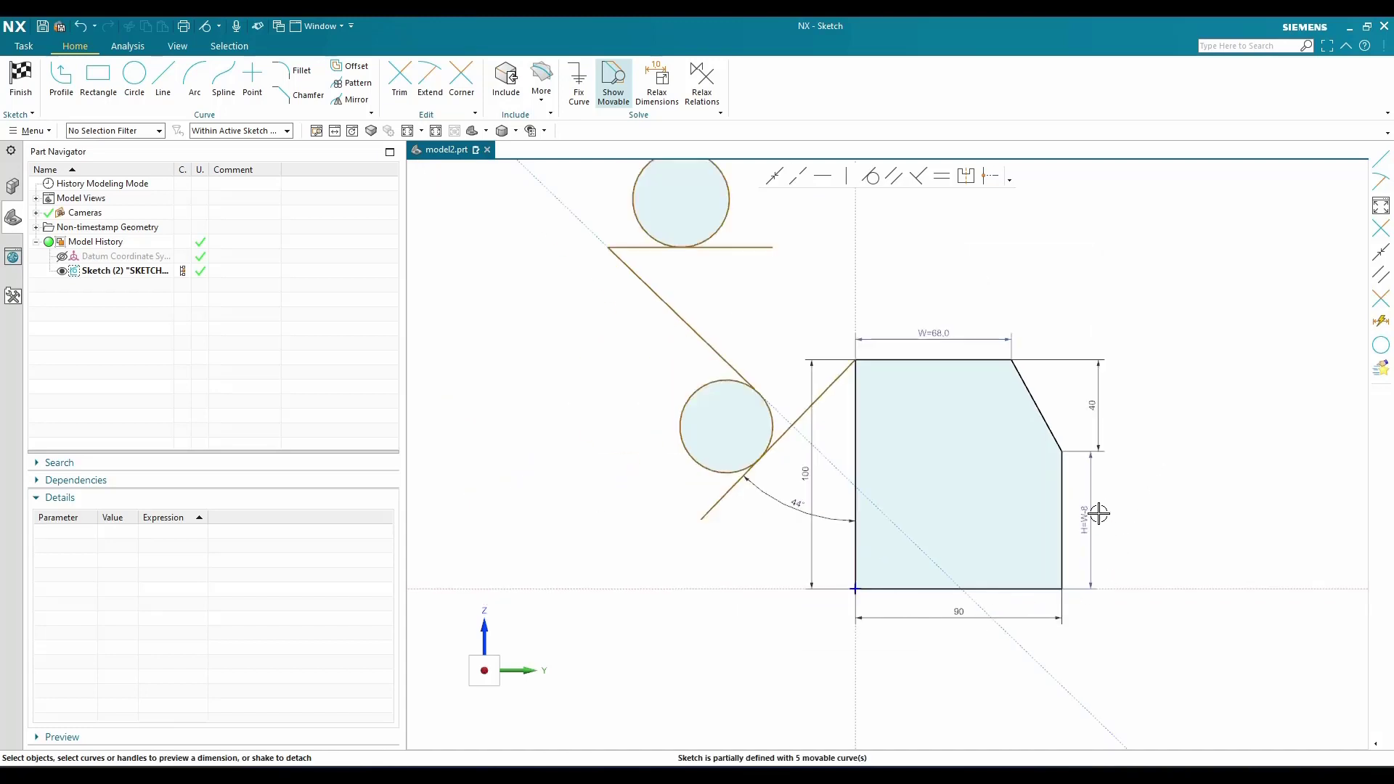
{"action": "scroll", "coordinate": [1077, 554], "scroll_direction": "up", "scroll_amount": 3}
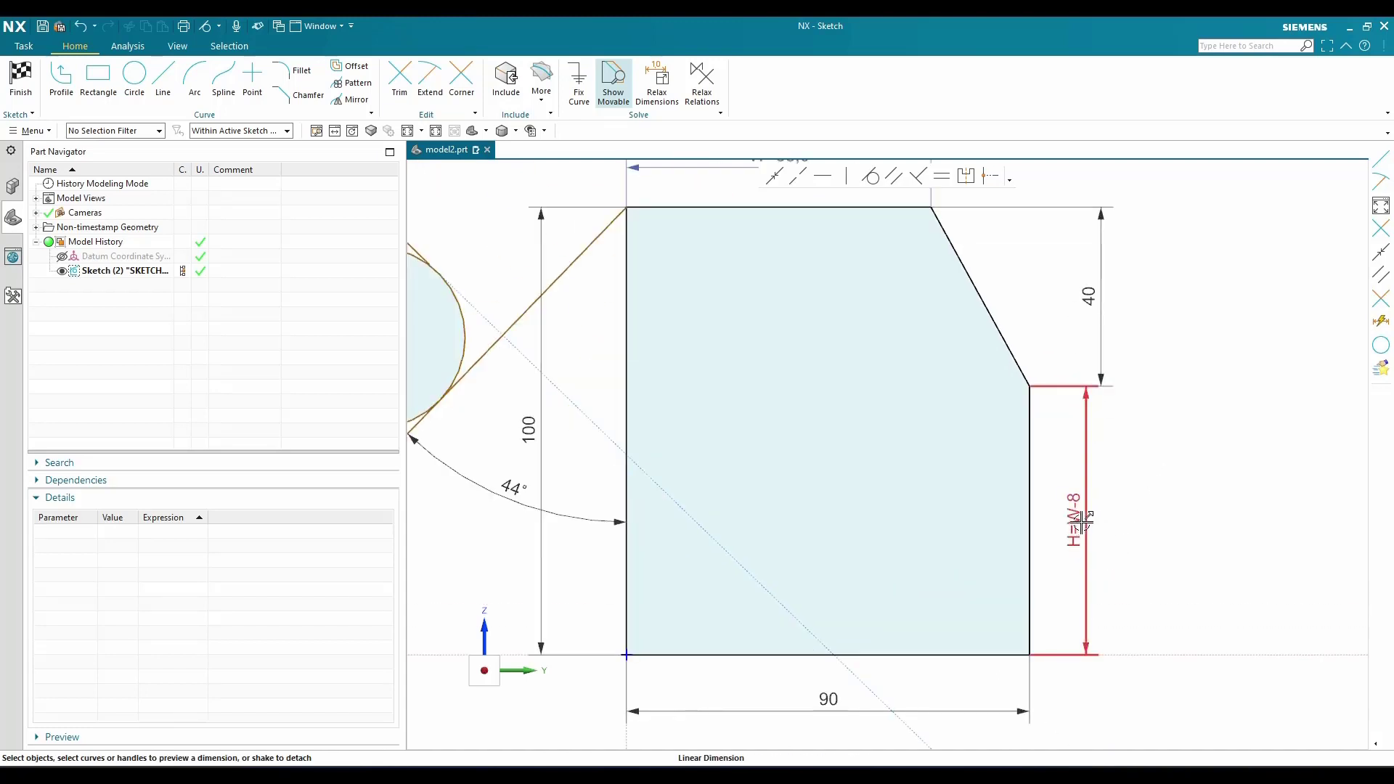
{"action": "scroll", "coordinate": [1080, 541], "scroll_direction": "down", "scroll_amount": 2}
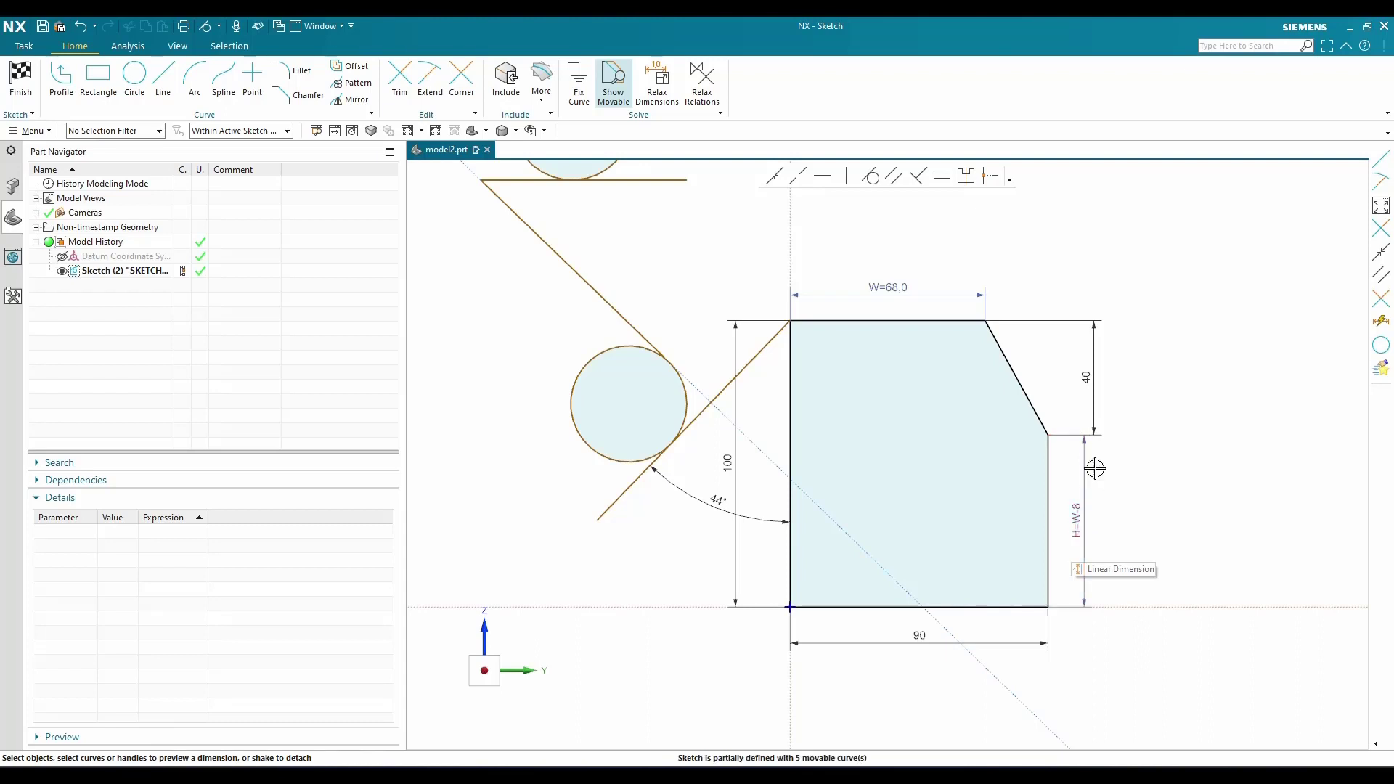
{"action": "right_click", "coordinate": [1095, 383]}
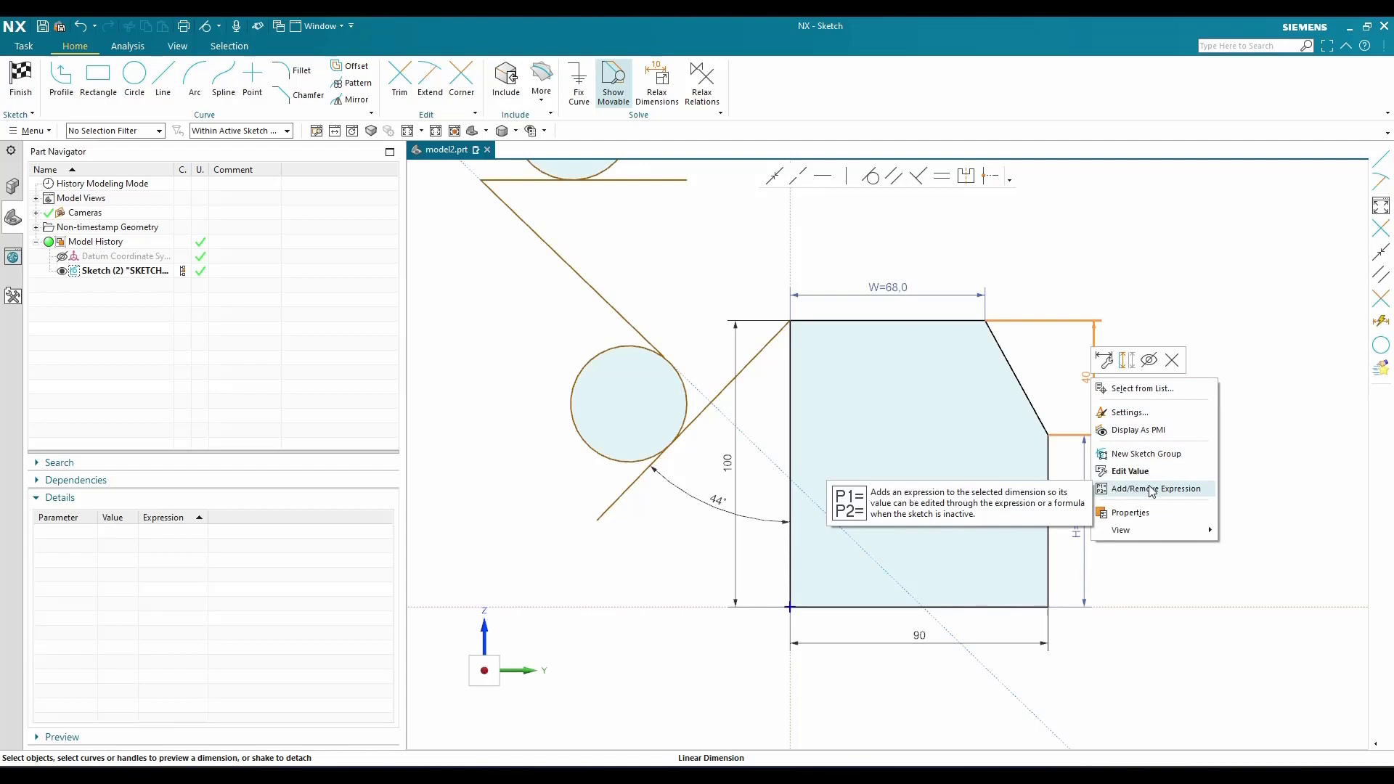
{"action": "left_click", "coordinate": [1173, 491]}
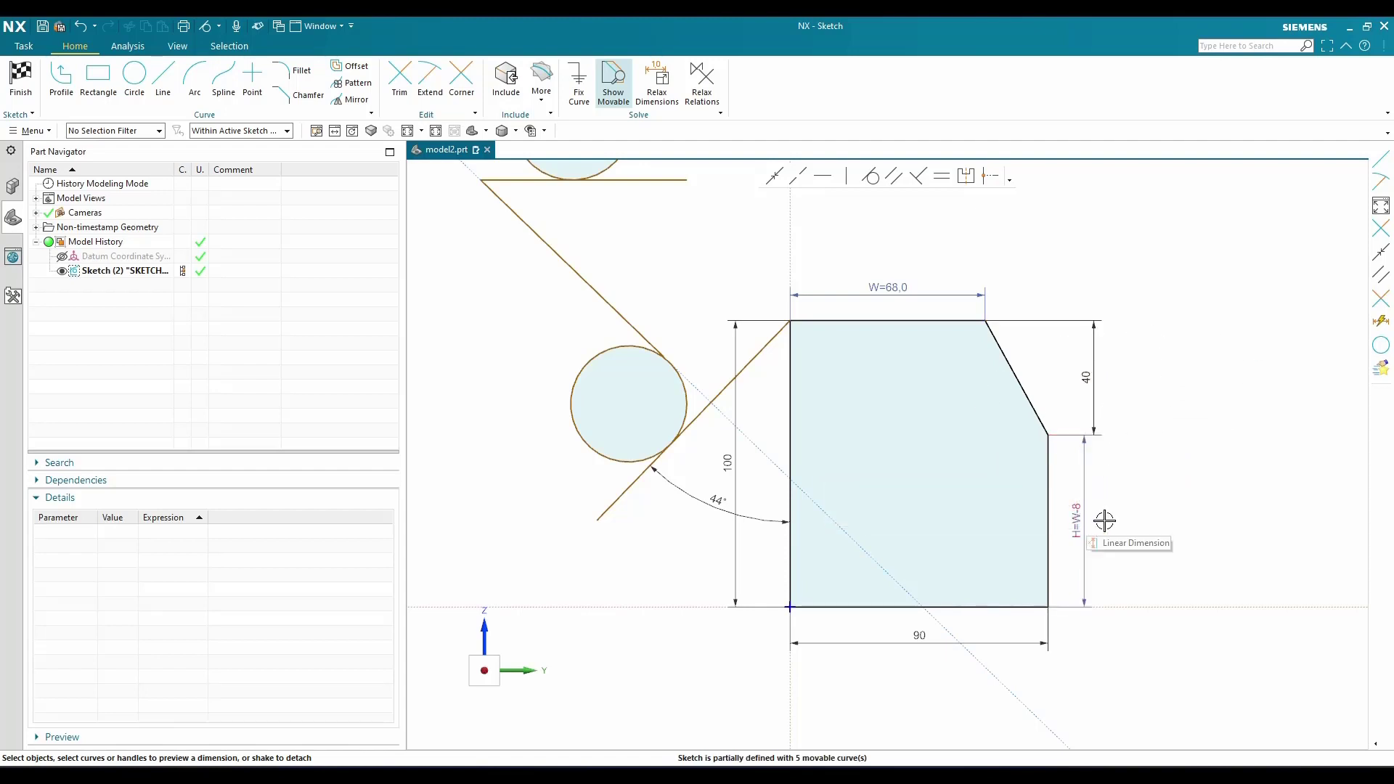
{"action": "right_click", "coordinate": [1068, 508]}
{"action": "left_click", "coordinate": [1223, 522]}
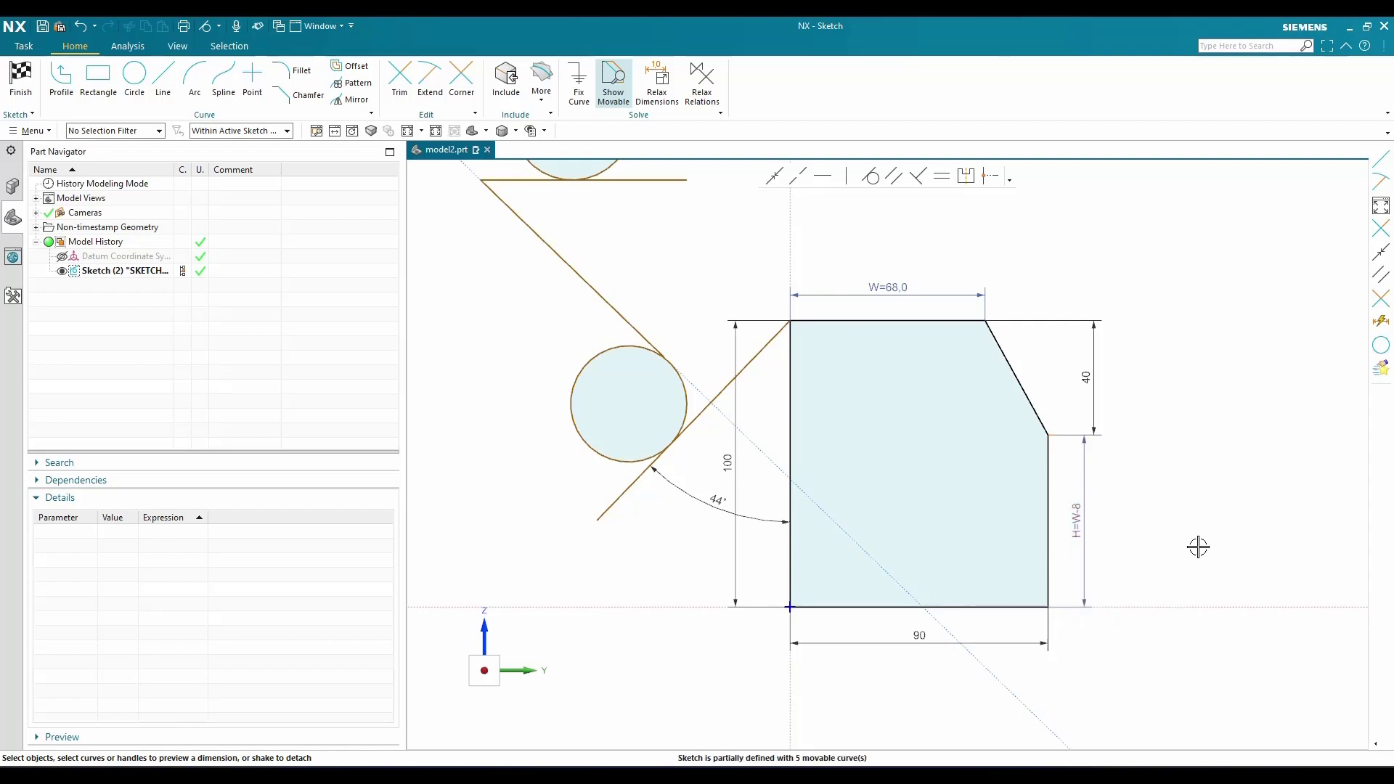
{"action": "key", "text": "ctrl+f"}
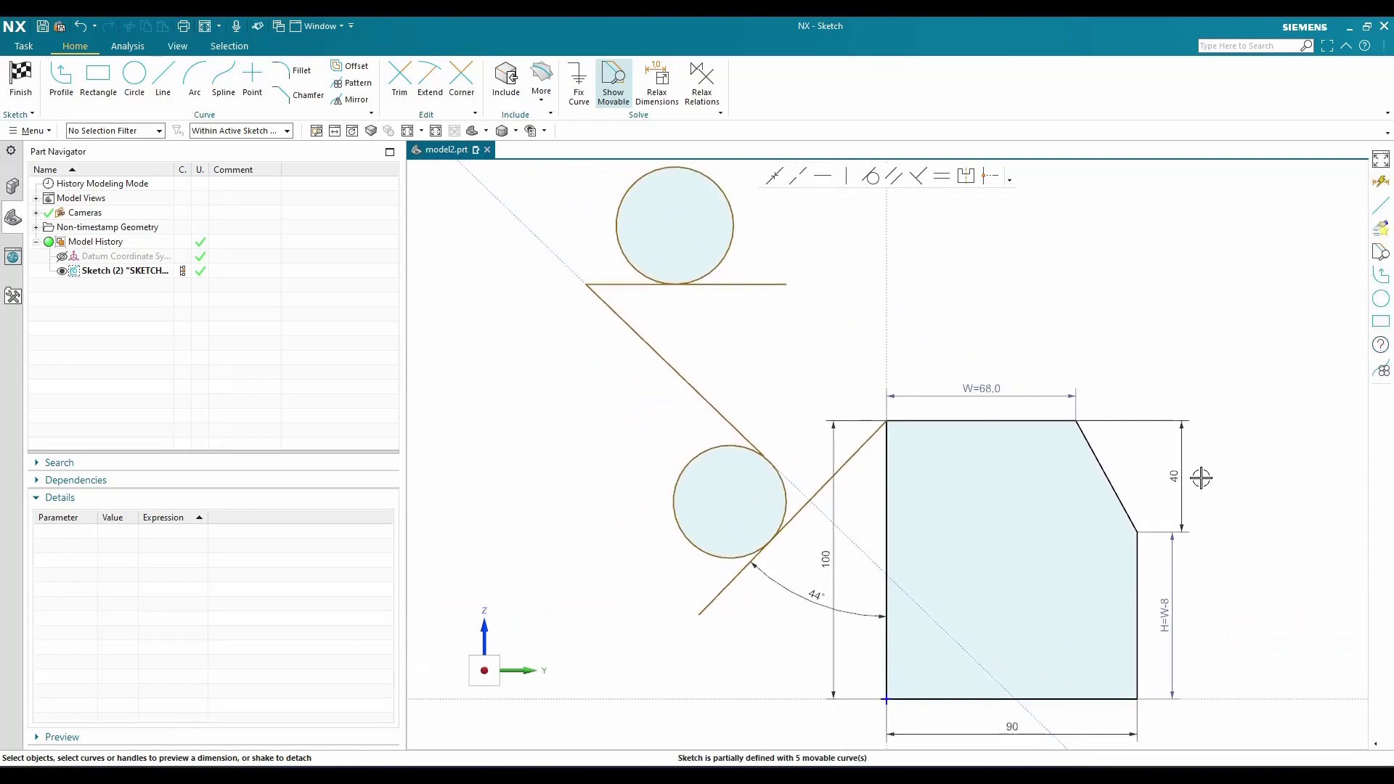